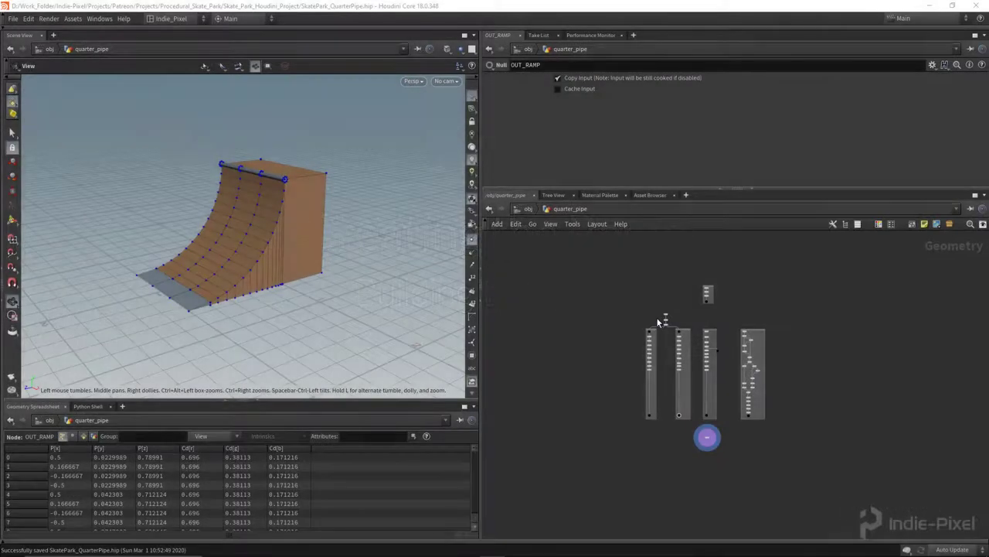
Save the quarter_pipe digital asset's operator type
{"action": "left_click_drag", "start_coordinate": [162, 236], "coordinate": [283, 239]}
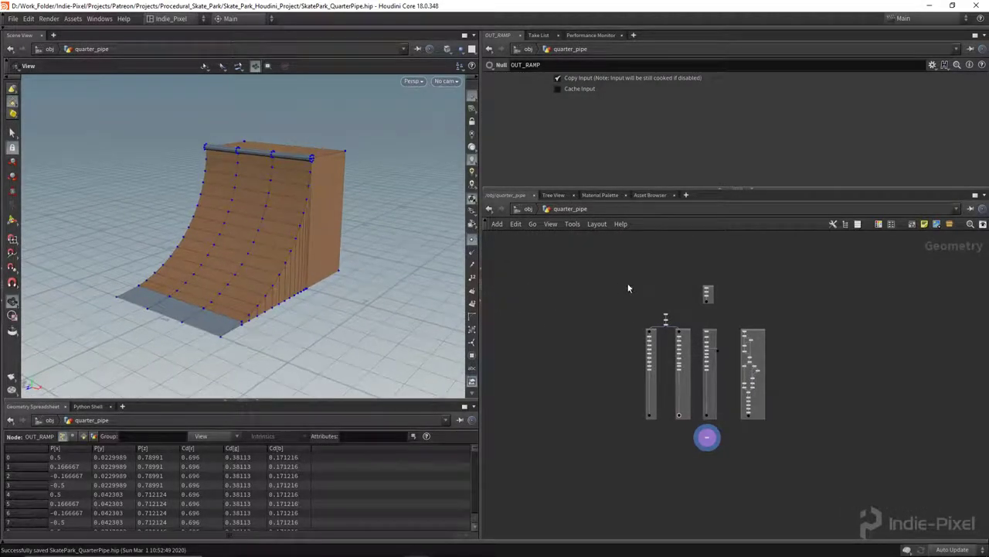
{"action": "scroll", "coordinate": [608, 289], "scroll_direction": "up", "scroll_amount": 3}
{"action": "scroll", "coordinate": [667, 326], "scroll_direction": "down", "scroll_amount": 1}
{"action": "middle_click_drag", "start_coordinate": [658, 320], "coordinate": [604, 280]}
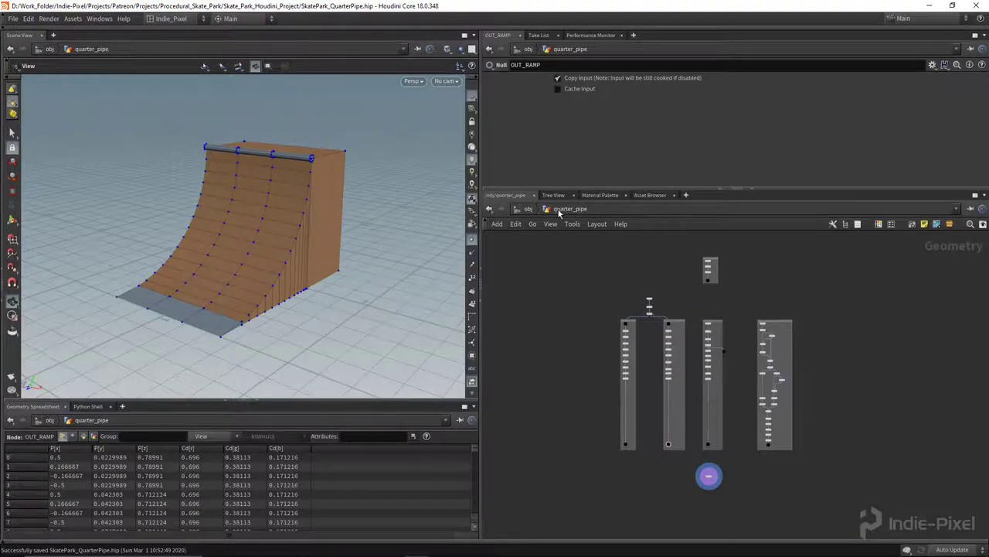
{"action": "right_click", "coordinate": [559, 213]}
{"action": "left_click", "coordinate": [584, 429]}
{"action": "left_click_drag", "start_coordinate": [294, 258], "coordinate": [301, 260]}
{"action": "middle_click_drag", "start_coordinate": [830, 418], "coordinate": [759, 415]}
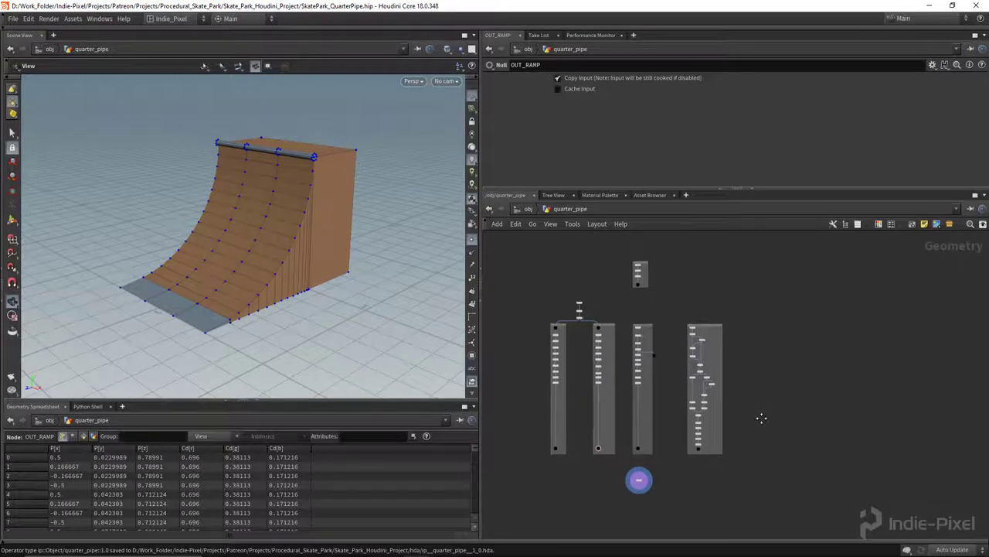
Display the join1 node in the deck network to examine the curve around the deck's outer edges
{"action": "left_click_drag", "start_coordinate": [276, 150], "coordinate": [282, 292]}
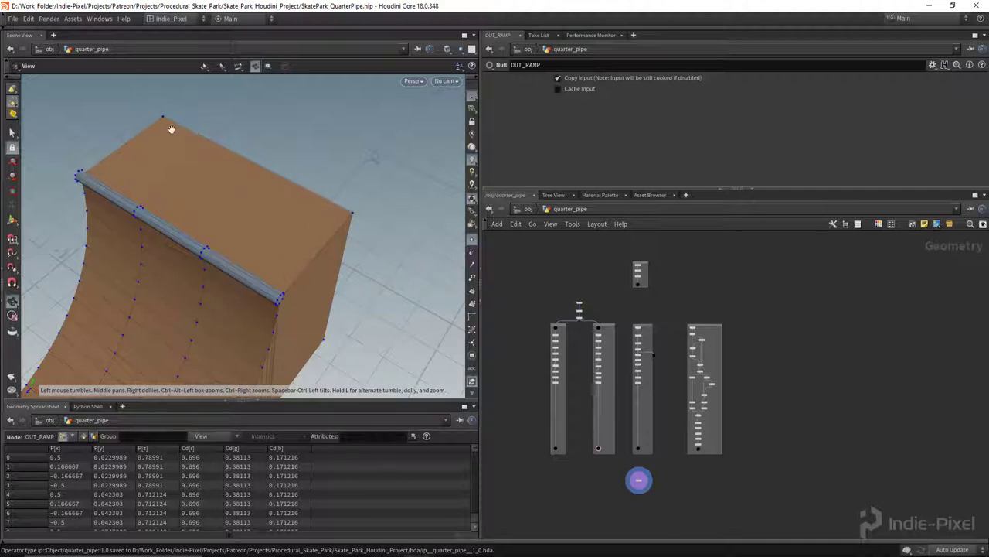
{"action": "scroll", "coordinate": [734, 397], "scroll_direction": "up", "scroll_amount": 3}
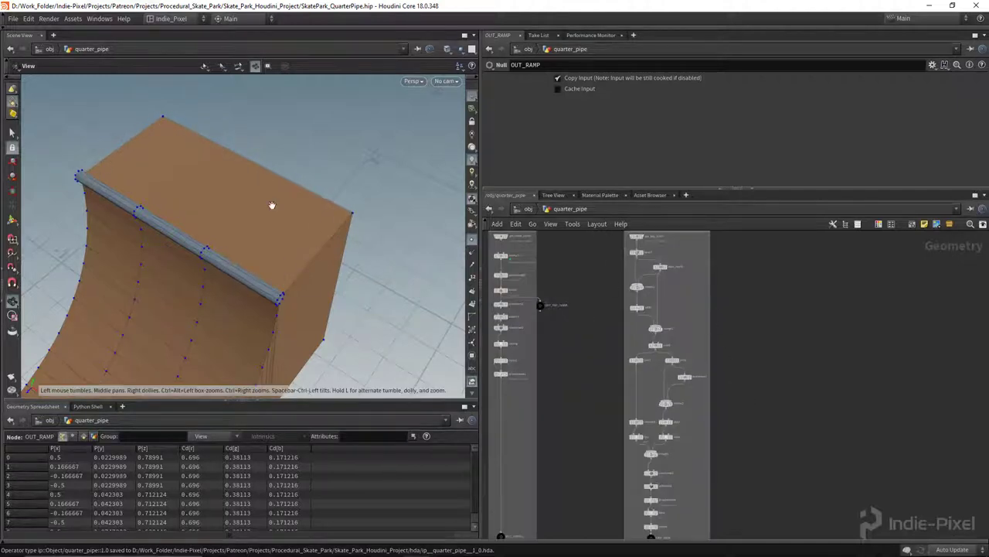
{"action": "middle_click_drag", "start_coordinate": [672, 308], "coordinate": [678, 316]}
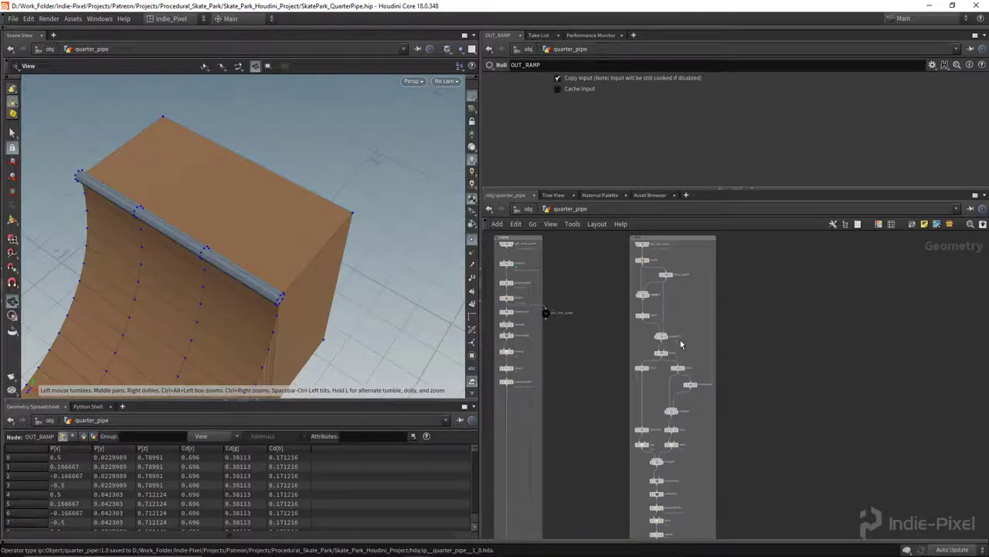
{"action": "scroll", "coordinate": [681, 344], "scroll_direction": "up", "scroll_amount": 5}
{"action": "left_click", "coordinate": [671, 353]}
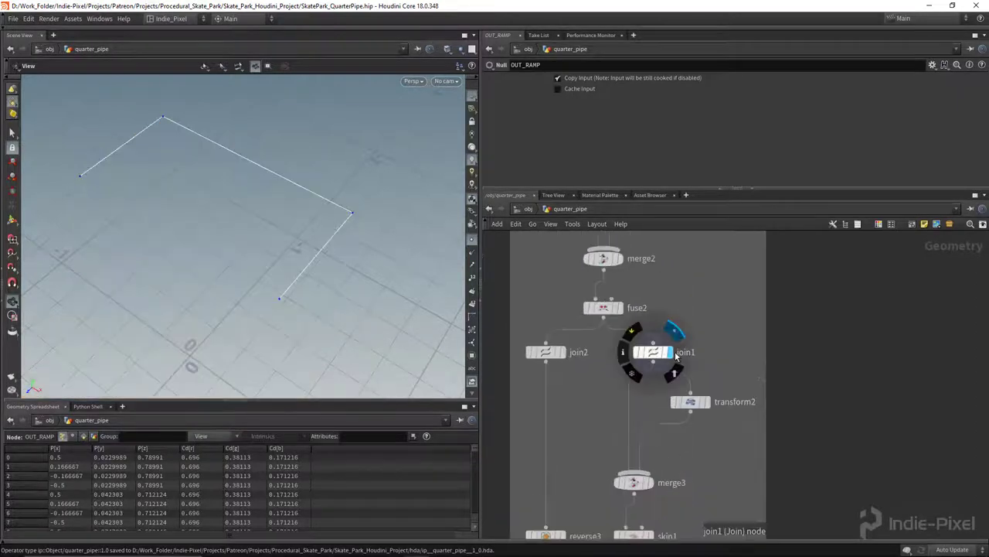
{"action": "middle_click_drag", "start_coordinate": [666, 452], "coordinate": [656, 371]}
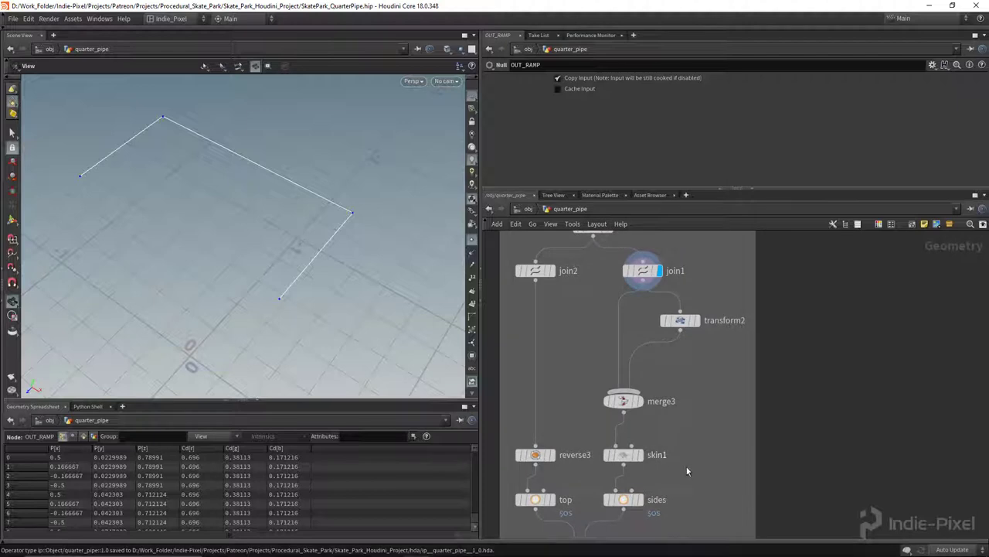
{"action": "middle_click_drag", "start_coordinate": [687, 469], "coordinate": [685, 444]}
{"action": "left_click", "coordinate": [642, 377]}
{"action": "middle_click_drag", "start_coordinate": [677, 359], "coordinate": [663, 424]}
{"action": "left_click", "coordinate": [645, 309]}
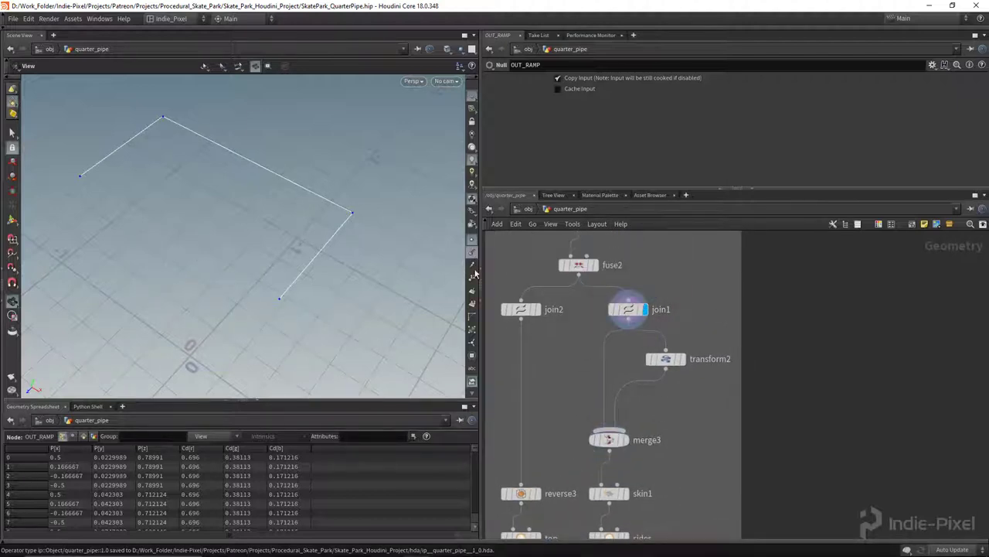
Move the transform2 node lower in the deck network, leaving room beneath join1
{"action": "scroll", "coordinate": [635, 407], "scroll_direction": "down", "scroll_amount": 2}
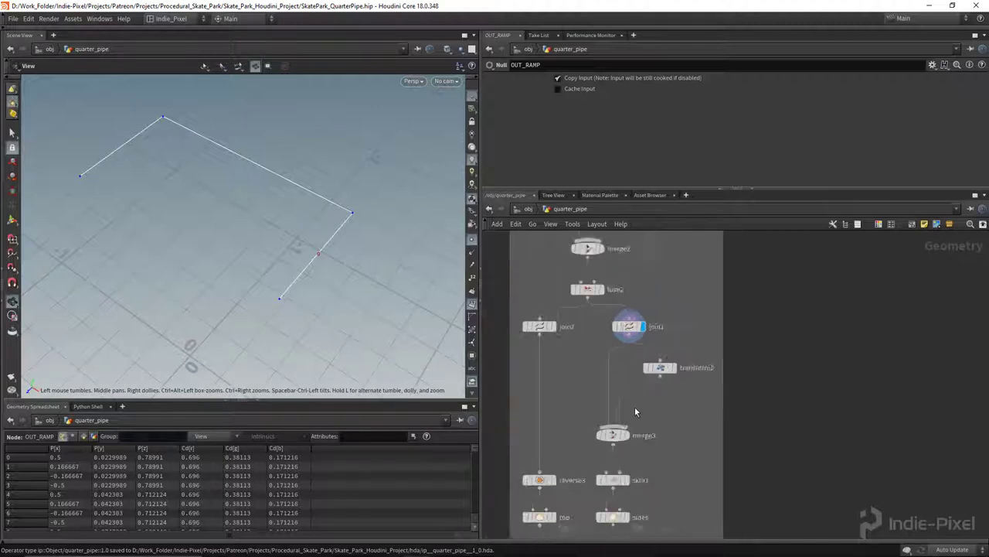
{"action": "middle_click_drag", "start_coordinate": [644, 402], "coordinate": [574, 392]}
{"action": "left_click_drag", "start_coordinate": [585, 368], "coordinate": [580, 403]}
{"action": "scroll", "coordinate": [604, 361], "scroll_direction": "up", "scroll_amount": 3}
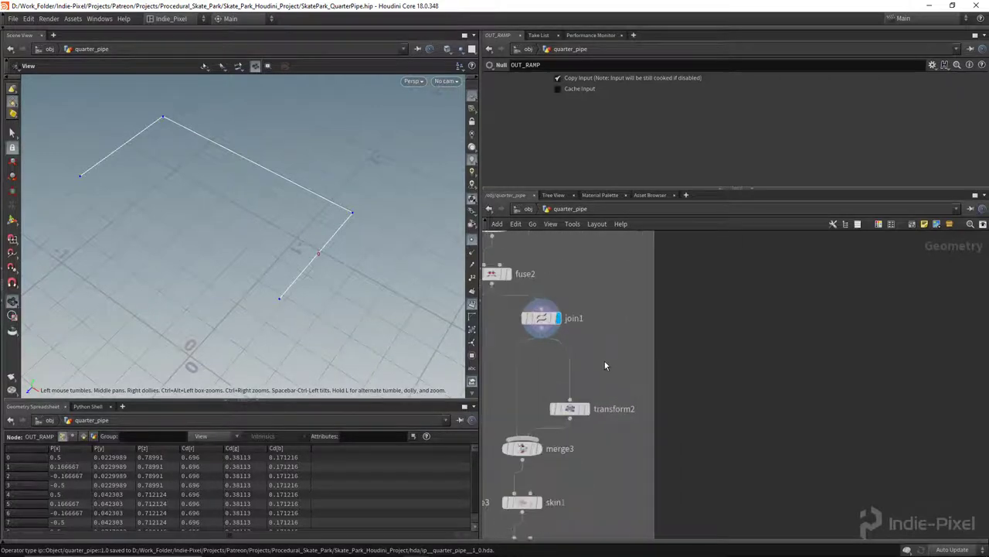
Branch a Null node off join1 and name it OUT_DECK_CURVE
{"action": "key", "text": "Tab"}
{"action": "key", "text": "Escape"}
{"action": "left_click", "coordinate": [624, 361]}
{"action": "left_click", "coordinate": [542, 329]}
{"action": "left_click", "coordinate": [624, 346]}
{"action": "double_click", "coordinate": [652, 361]}
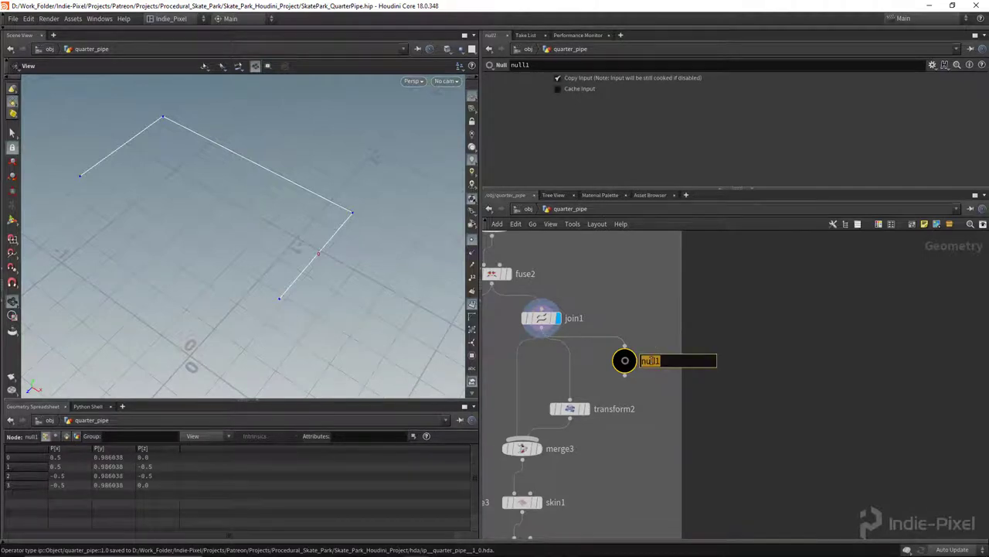
{"action": "type", "text": "OUT_RAILING_CURVE"}
{"action": "key", "text": "Return"}
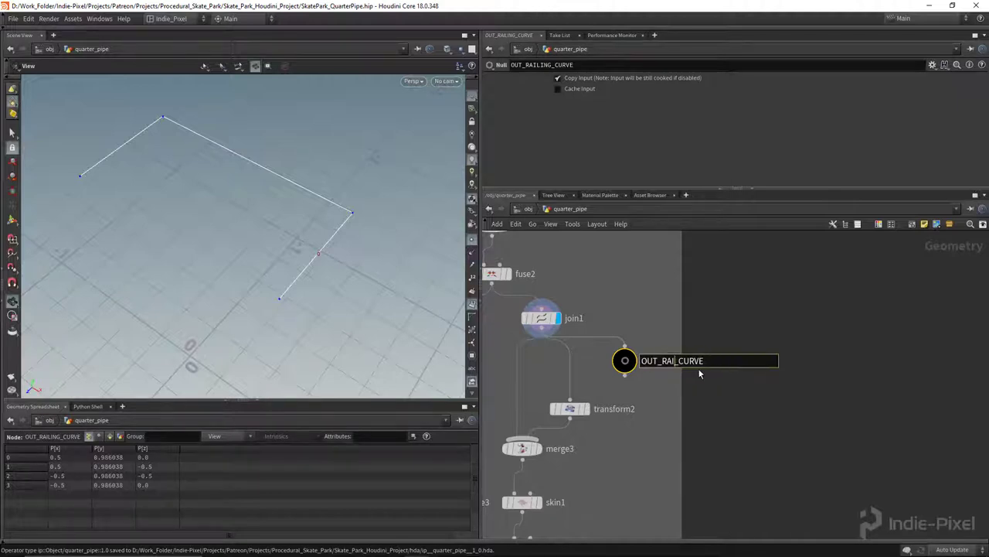
{"action": "key", "text": "Return"}
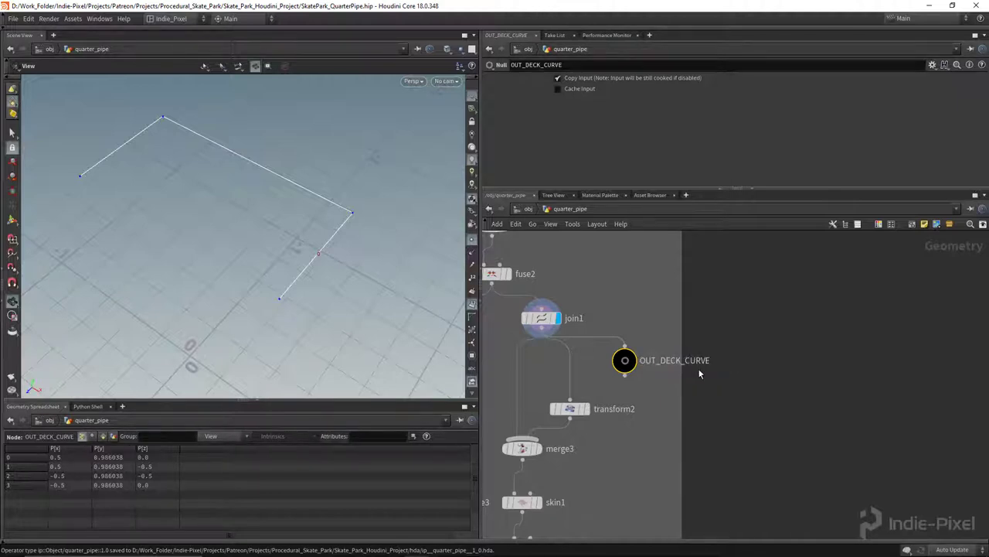
Add an Object Merge node in the empty area beside the deck network and name it get_deck_railing
{"action": "scroll", "coordinate": [698, 367], "scroll_direction": "down", "scroll_amount": 6}
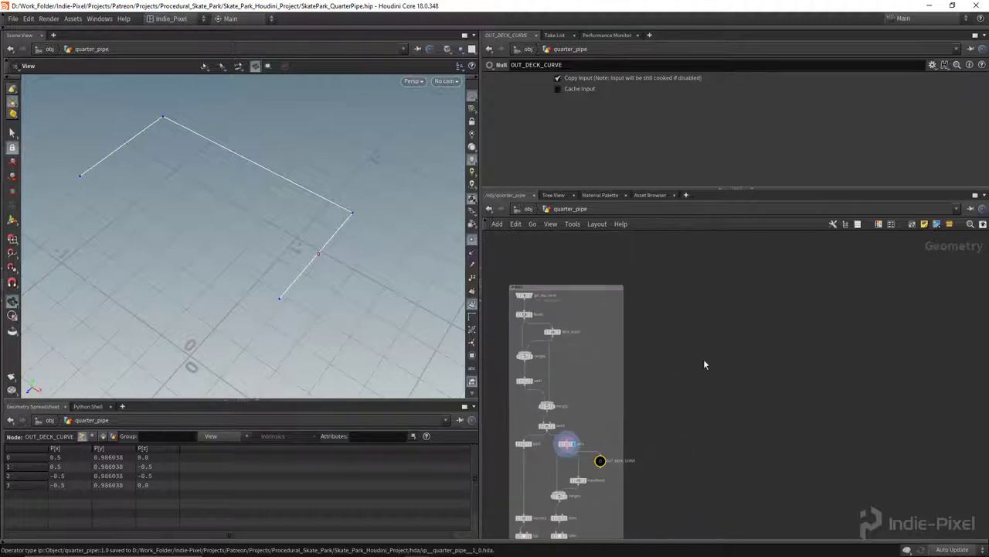
{"action": "key", "text": "Tab"}
{"action": "type", "text": "obj"}
{"action": "key", "text": "Return"}
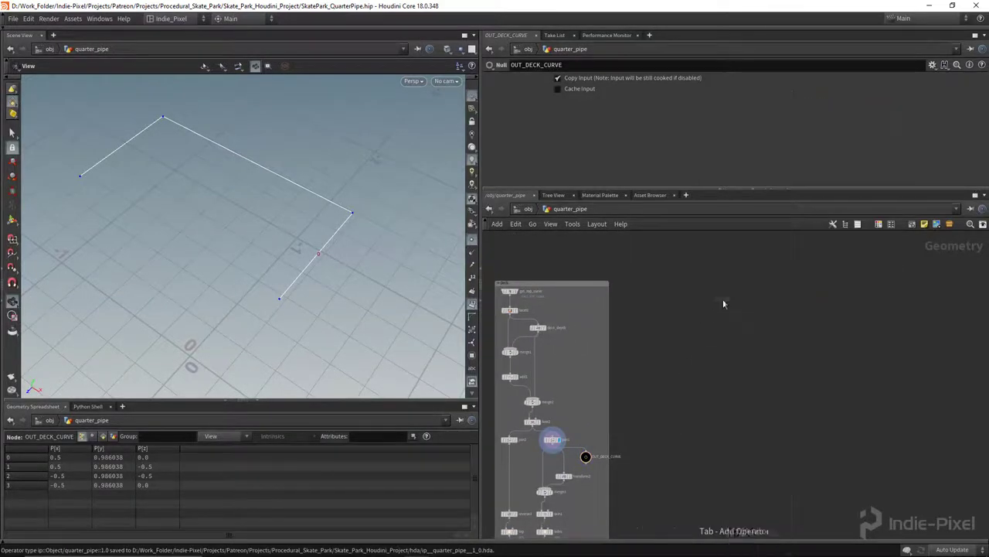
{"action": "left_click", "coordinate": [723, 299]}
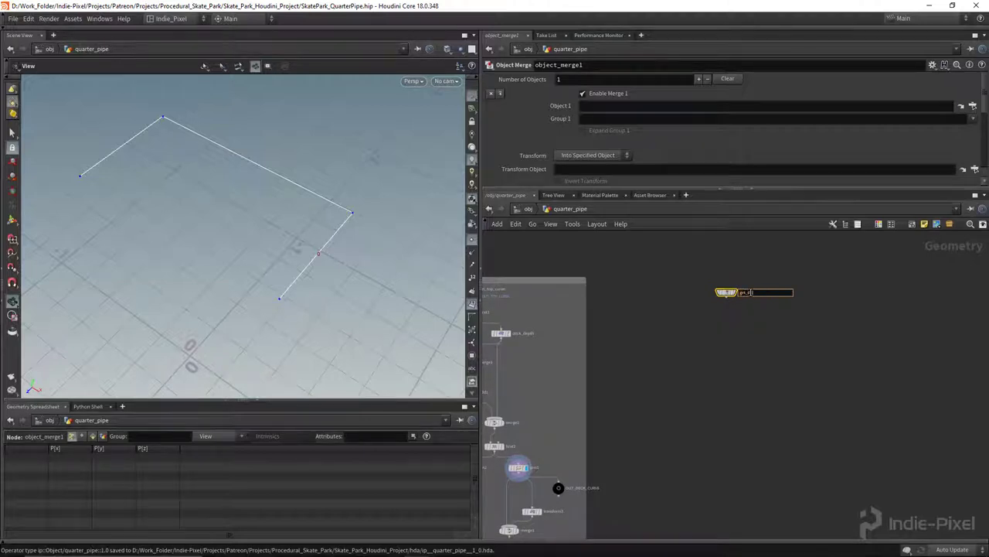
{"action": "key", "text": "Return"}
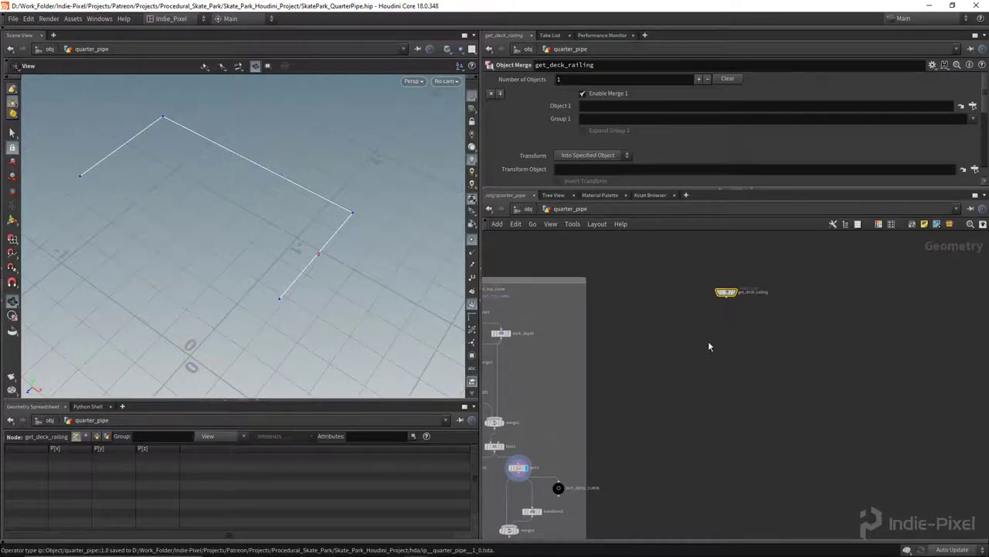
Point get_deck_railing's Object 1 at ../OUT_DECK_CURVE and set its Transform to None
{"action": "left_click_drag", "start_coordinate": [558, 487], "coordinate": [627, 105]}
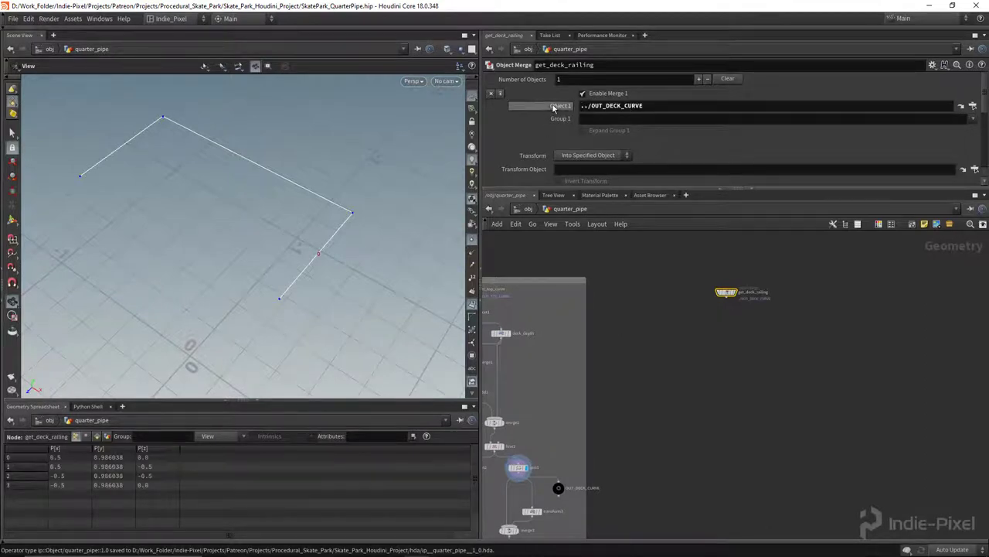
{"action": "left_click", "coordinate": [599, 157]}
{"action": "left_click", "coordinate": [586, 165]}
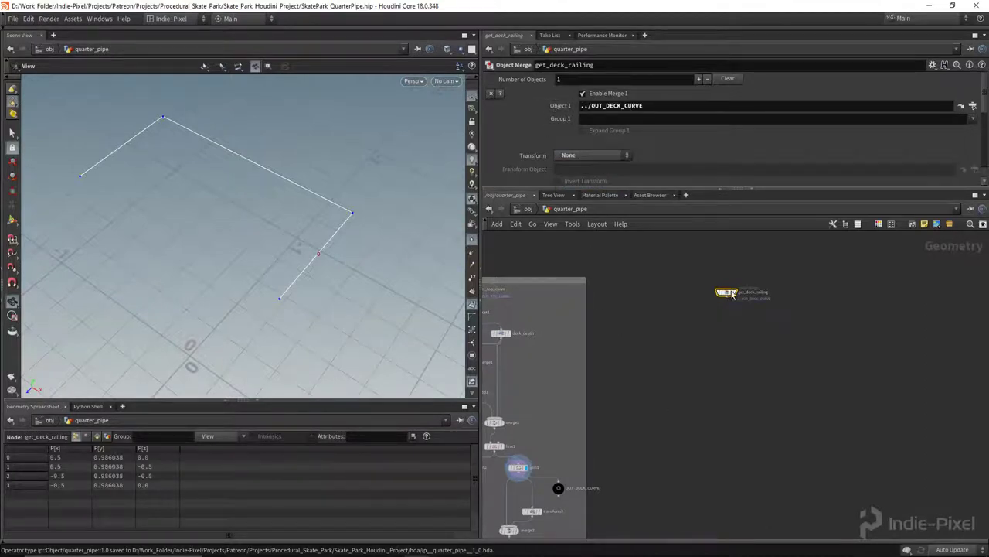
Show the assembly node's ramp geometry in the viewport together with the deck railing curve
{"action": "scroll", "coordinate": [731, 294], "scroll_direction": "up", "scroll_amount": 6}
{"action": "left_click_drag", "start_coordinate": [260, 229], "coordinate": [521, 369]}
{"action": "scroll", "coordinate": [578, 442], "scroll_direction": "down", "scroll_amount": 3}
{"action": "middle_click_drag", "start_coordinate": [577, 510], "coordinate": [735, 251]}
{"action": "middle_click_drag", "start_coordinate": [613, 466], "coordinate": [698, 405]}
{"action": "scroll", "coordinate": [557, 410], "scroll_direction": "up", "scroll_amount": 5}
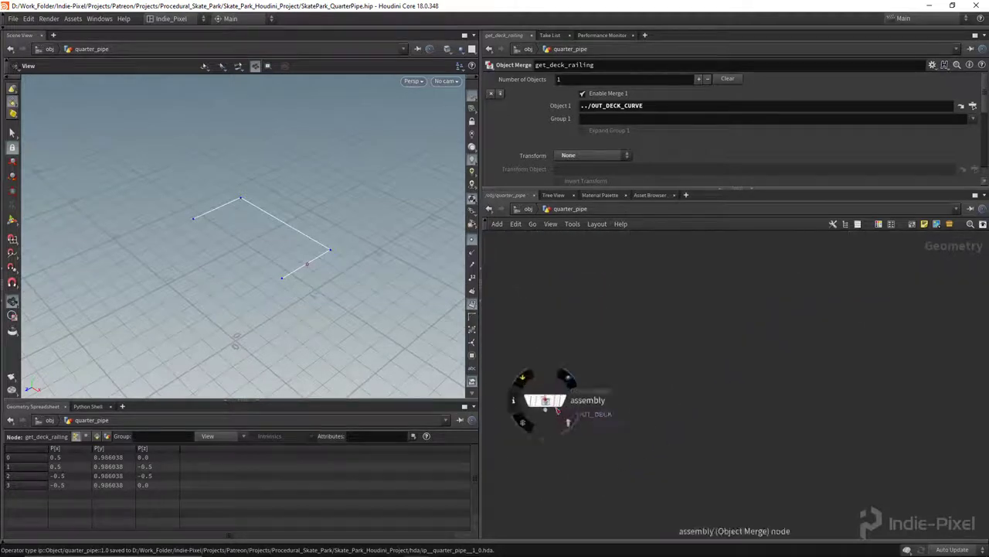
{"action": "scroll", "coordinate": [558, 408], "scroll_direction": "up", "scroll_amount": 2}
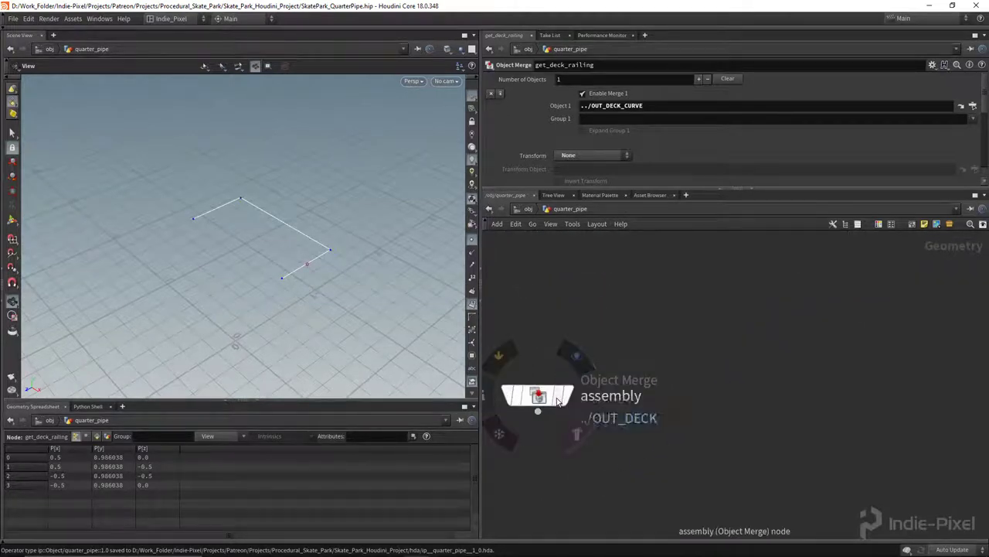
{"action": "left_click", "coordinate": [566, 397]}
{"action": "left_click_drag", "start_coordinate": [306, 221], "coordinate": [270, 252]}
{"action": "right_click_drag", "start_coordinate": [270, 252], "coordinate": [336, 259]}
Examine how the railing curve follows the deck edges and where its ends meet the coping pipe
{"action": "scroll", "coordinate": [702, 335], "scroll_direction": "down", "scroll_amount": 6}
{"action": "middle_click_drag", "start_coordinate": [746, 309], "coordinate": [589, 512]}
{"action": "scroll", "coordinate": [788, 320], "scroll_direction": "down", "scroll_amount": 3}
{"action": "middle_click_drag", "start_coordinate": [812, 239], "coordinate": [719, 397]}
{"action": "scroll", "coordinate": [739, 378], "scroll_direction": "up", "scroll_amount": 5}
{"action": "right_click_drag", "start_coordinate": [249, 271], "coordinate": [370, 276]}
{"action": "left_click_drag", "start_coordinate": [369, 275], "coordinate": [232, 227]}
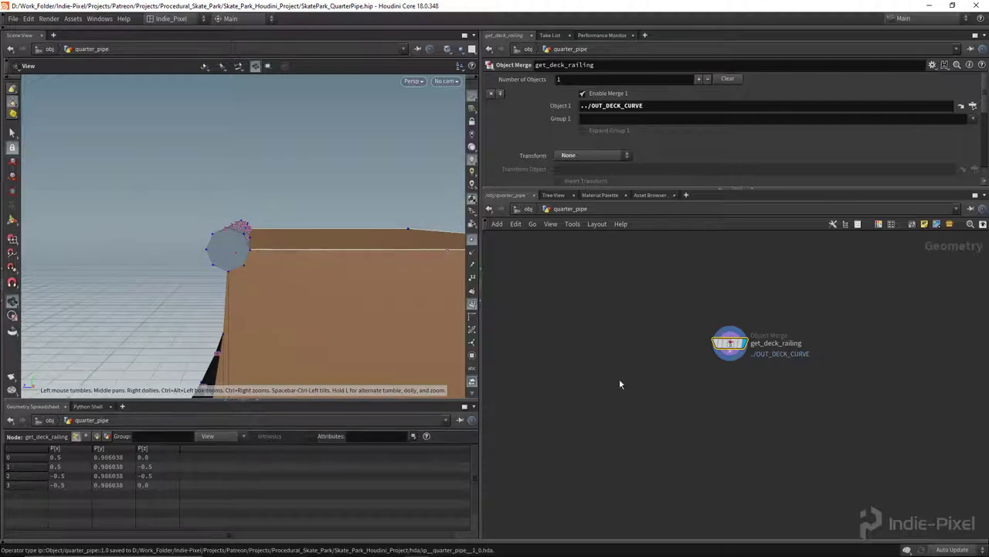
{"action": "left_click_drag", "start_coordinate": [259, 235], "coordinate": [371, 278]}
{"action": "right_click_drag", "start_coordinate": [371, 278], "coordinate": [233, 192]}
{"action": "middle_click_drag", "start_coordinate": [233, 192], "coordinate": [128, 174]}
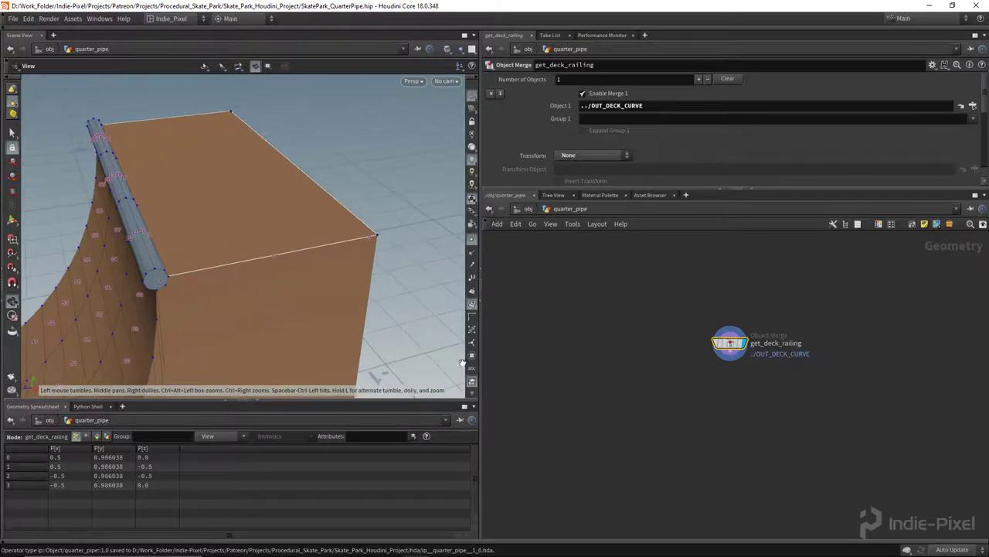
Add a Carve node, connect it below get_deck_railing, and make it the displayed node
{"action": "scroll", "coordinate": [715, 382], "scroll_direction": "up", "scroll_amount": 2}
{"action": "key", "text": "Tab"}
{"action": "type", "text": "car"}
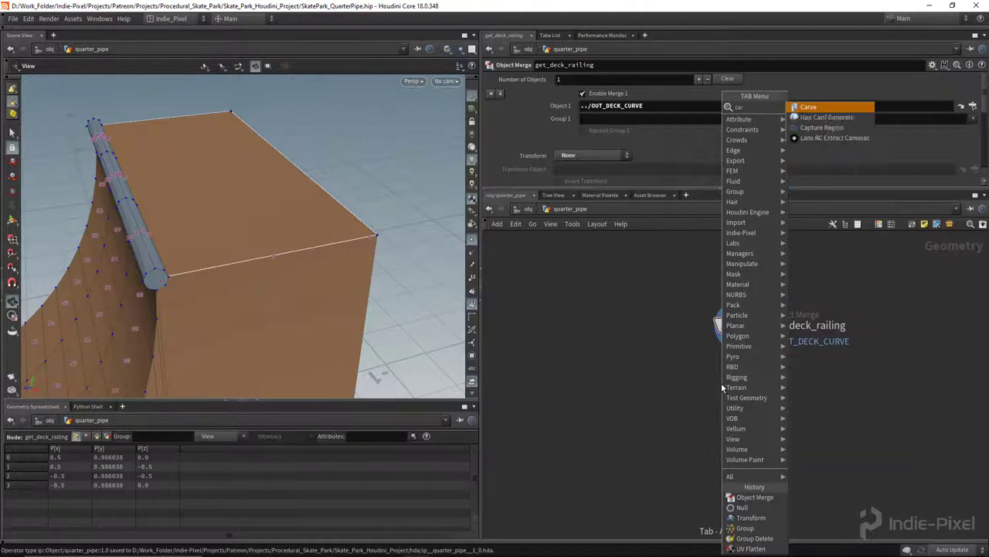
{"action": "key", "text": "Return"}
{"action": "left_click", "coordinate": [740, 388]}
{"action": "scroll", "coordinate": [740, 349], "scroll_direction": "up", "scroll_amount": 3}
{"action": "left_click_drag", "start_coordinate": [740, 327], "coordinate": [740, 396]}
{"action": "left_click", "coordinate": [776, 418]}
{"action": "middle_click_drag", "start_coordinate": [783, 376], "coordinate": [711, 389]}
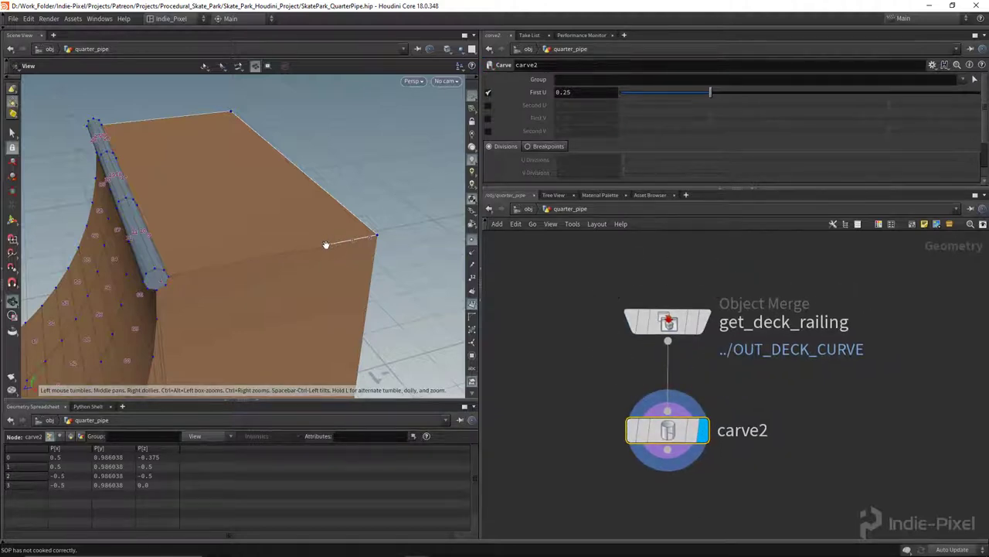
Set the carve's First U to 0.029 and enable its Second U cut
{"action": "left_click_drag", "start_coordinate": [710, 93], "coordinate": [632, 103]}
{"action": "left_click_drag", "start_coordinate": [290, 232], "coordinate": [171, 272]}
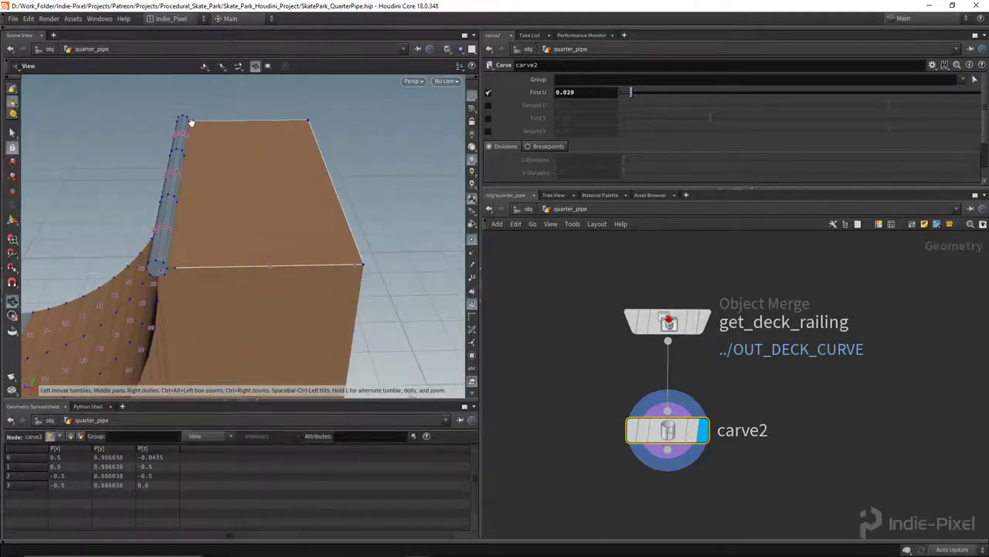
{"action": "left_click", "coordinate": [487, 106]}
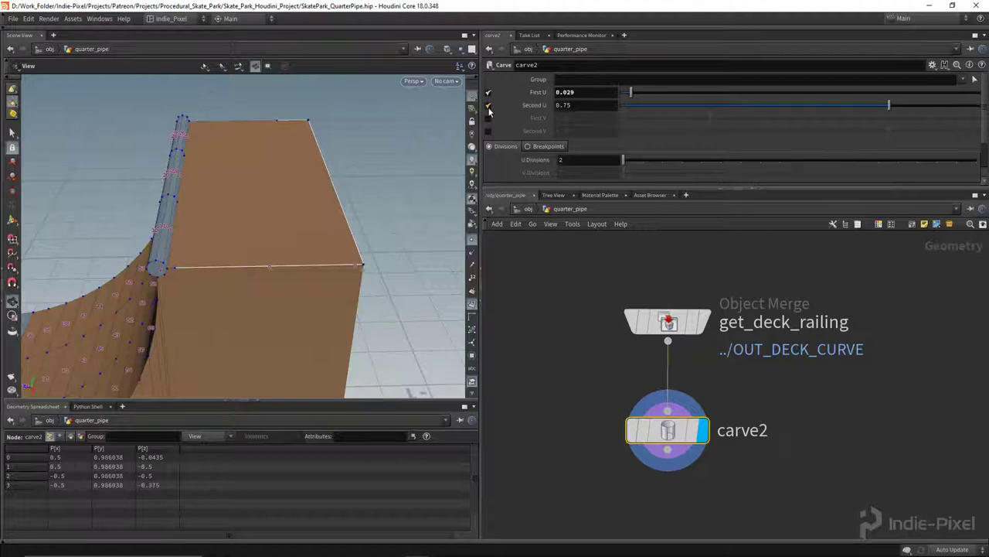
Link the carve's Second U to First U as a relative reference with the expression 1-ch("domainu1")
{"action": "right_click", "coordinate": [572, 92]}
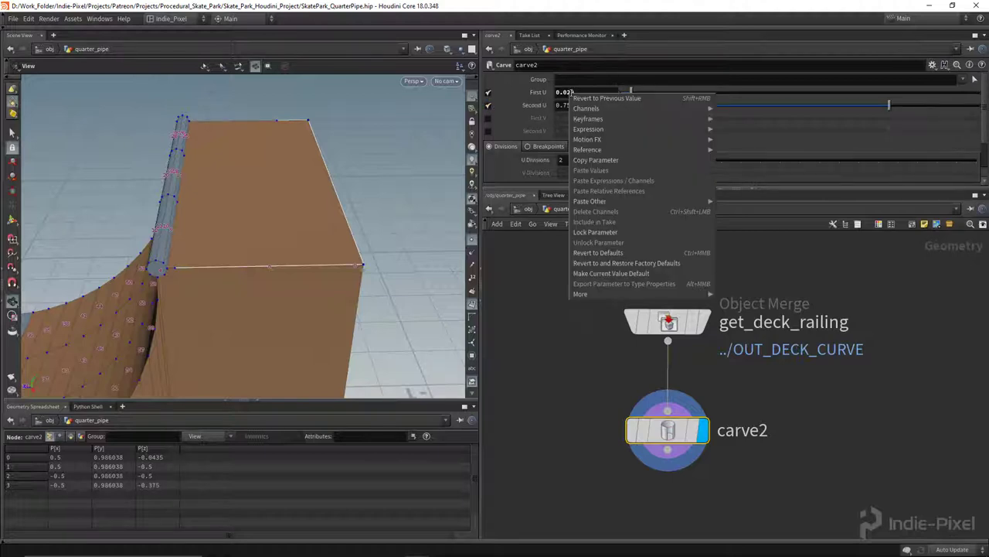
{"action": "left_click", "coordinate": [608, 160]}
{"action": "right_click", "coordinate": [572, 106]}
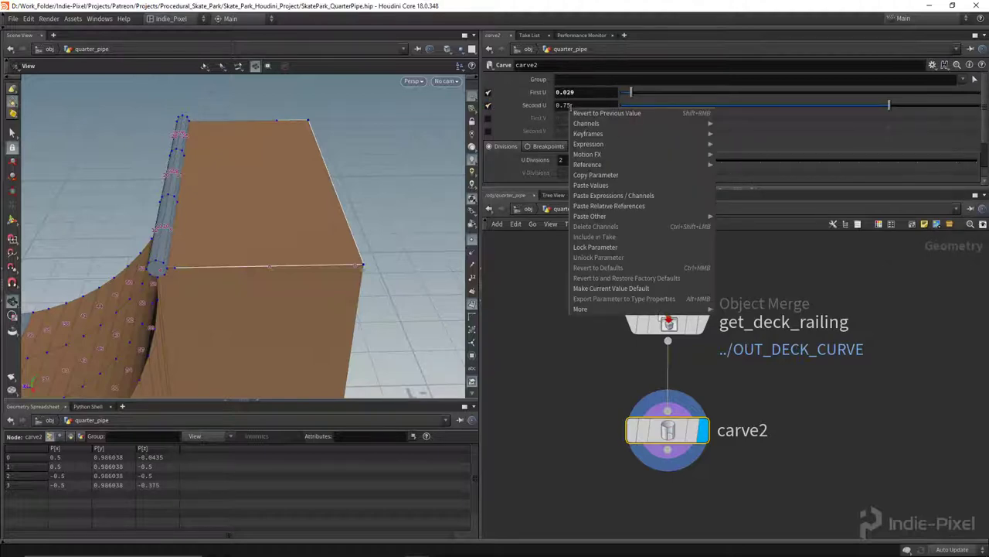
{"action": "left_click", "coordinate": [621, 205]}
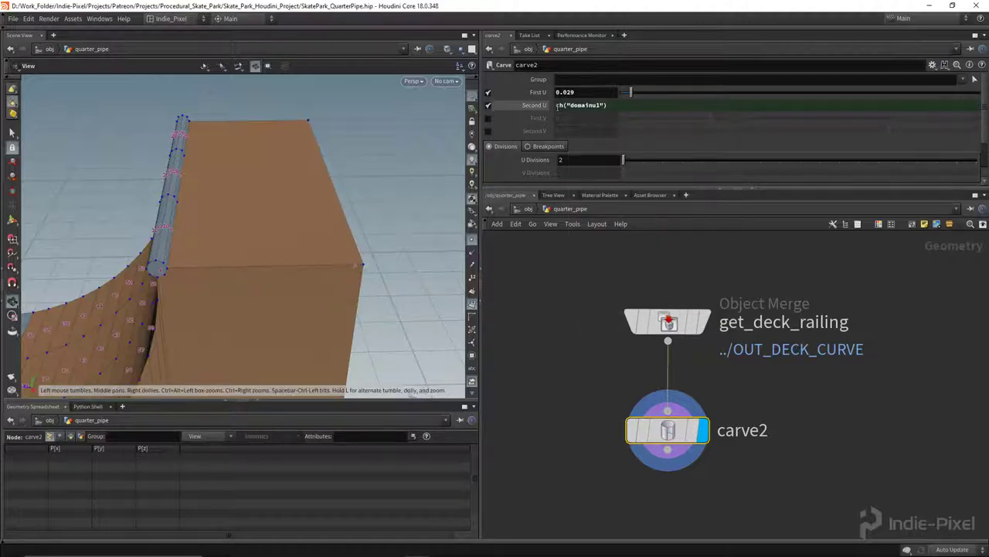
{"action": "key", "text": "Home"}
{"action": "type", "text": "1-"}
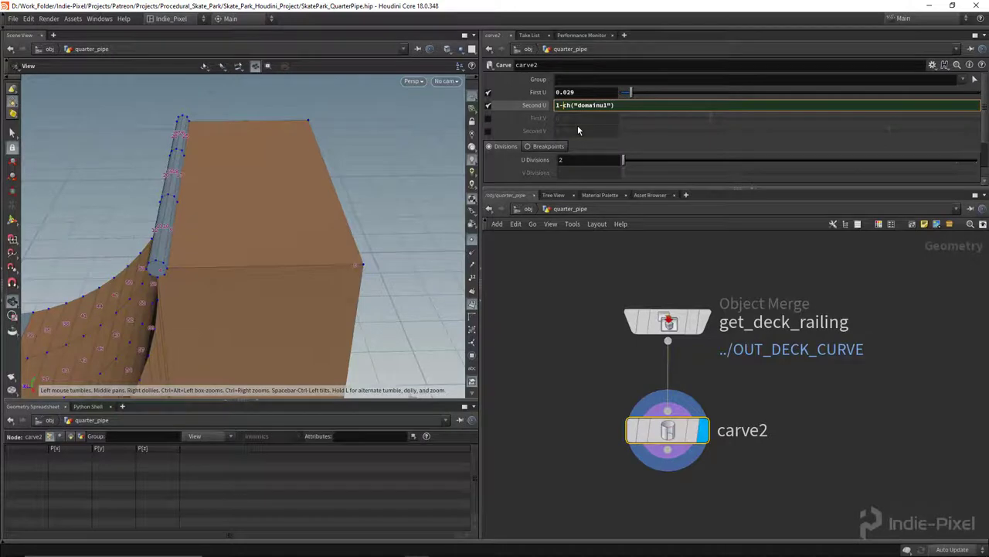
{"action": "key", "text": "Return"}
Set the carve's First U to 0.033 to trim both ends of the railing curve away from the coping
{"action": "left_click_drag", "start_coordinate": [629, 94], "coordinate": [647, 98]}
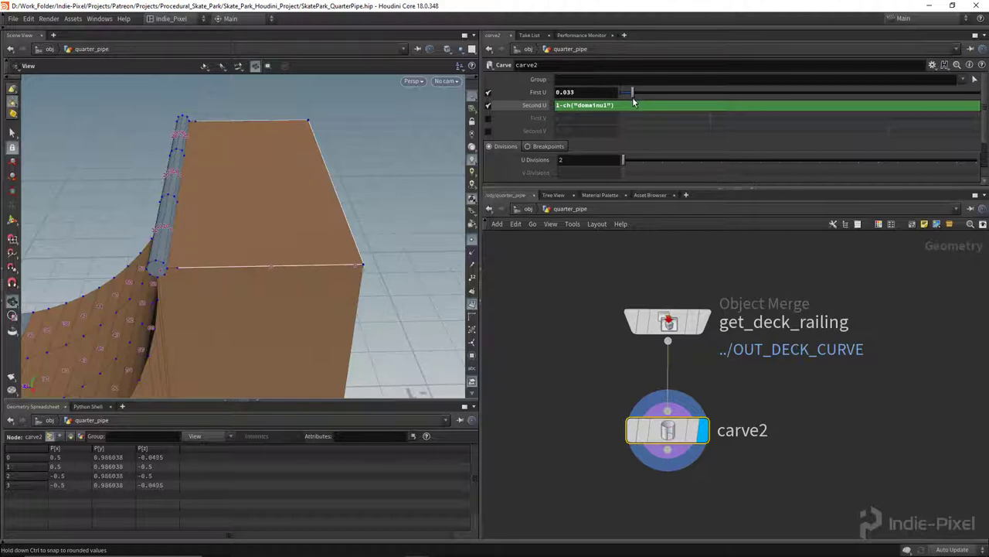
{"action": "left_click_drag", "start_coordinate": [633, 101], "coordinate": [629, 94]}
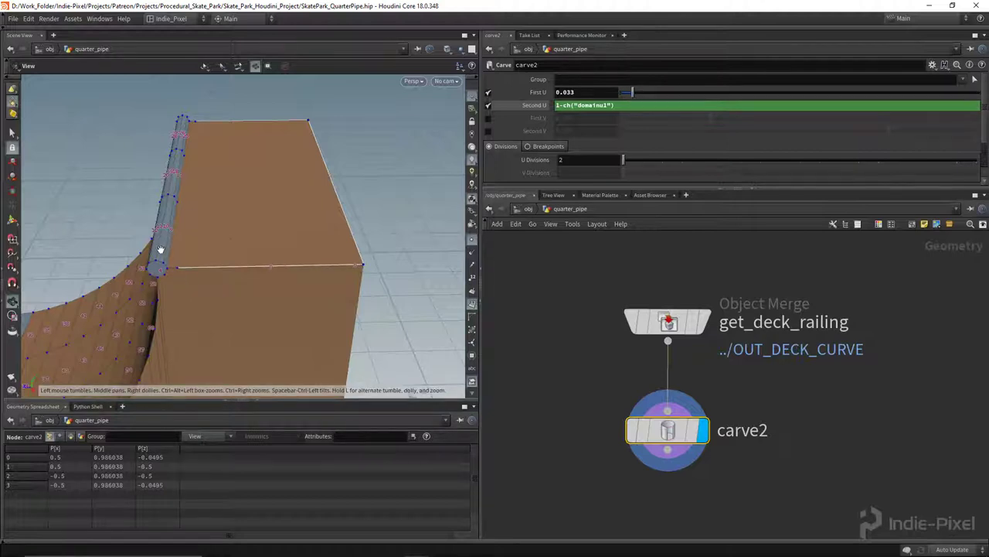
{"action": "left_click_drag", "start_coordinate": [180, 224], "coordinate": [303, 227]}
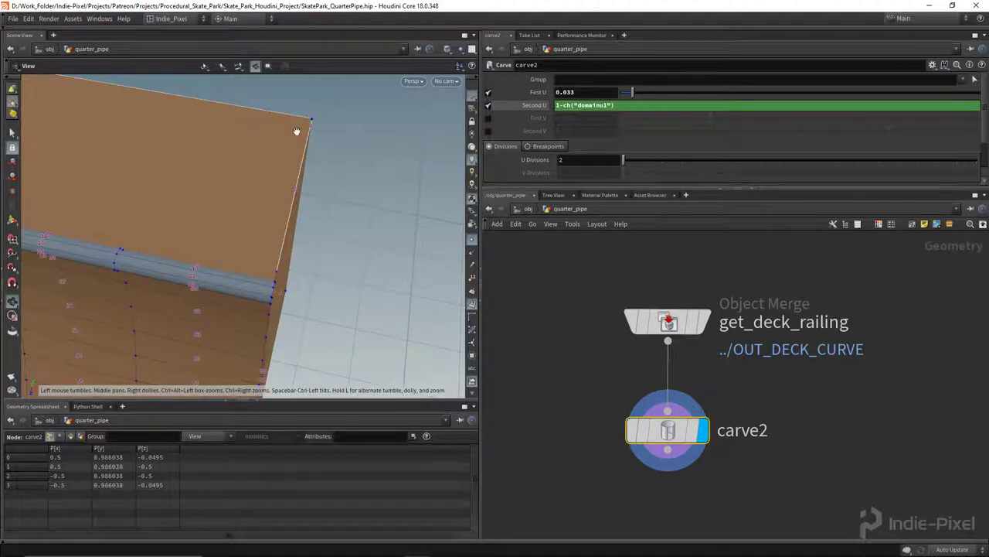
Add a Sweep node below carve2, feed the carved railing curve into its first input, and make it the displayed node
{"action": "left_click_drag", "start_coordinate": [299, 131], "coordinate": [256, 132]}
{"action": "middle_click_drag", "start_coordinate": [738, 501], "coordinate": [731, 413]}
{"action": "scroll", "coordinate": [207, 177], "scroll_direction": "down", "scroll_amount": 6}
{"action": "left_click_drag", "start_coordinate": [207, 177], "coordinate": [284, 234]}
{"action": "left_click_drag", "start_coordinate": [292, 276], "coordinate": [286, 258]}
{"action": "middle_click_drag", "start_coordinate": [646, 432], "coordinate": [657, 391]}
{"action": "left_click", "coordinate": [661, 396]}
{"action": "key", "text": "Tab"}
{"action": "type", "text": "swe"}
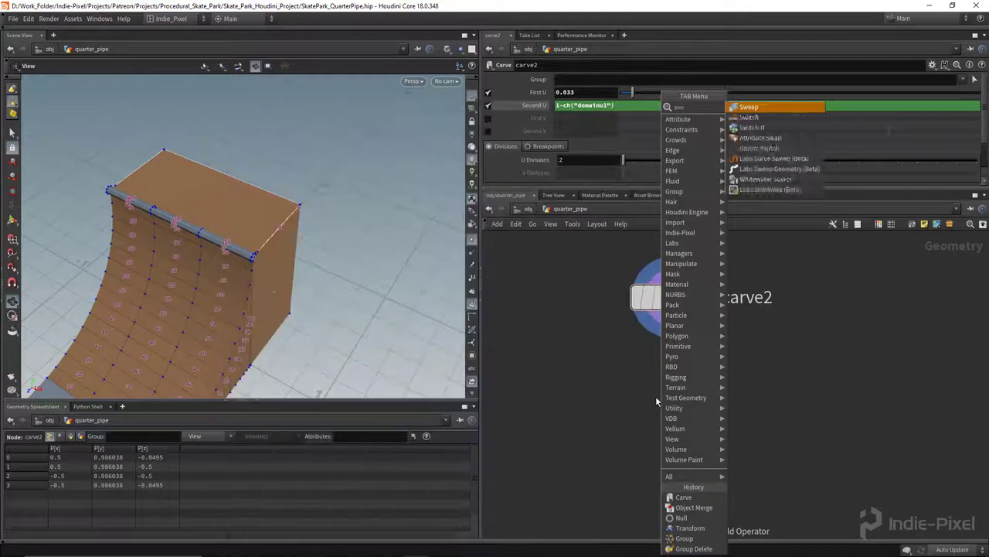
{"action": "key", "text": "Return"}
{"action": "left_click", "coordinate": [677, 393]}
{"action": "left_click_drag", "start_coordinate": [671, 310], "coordinate": [675, 456]}
{"action": "left_click", "coordinate": [715, 399]}
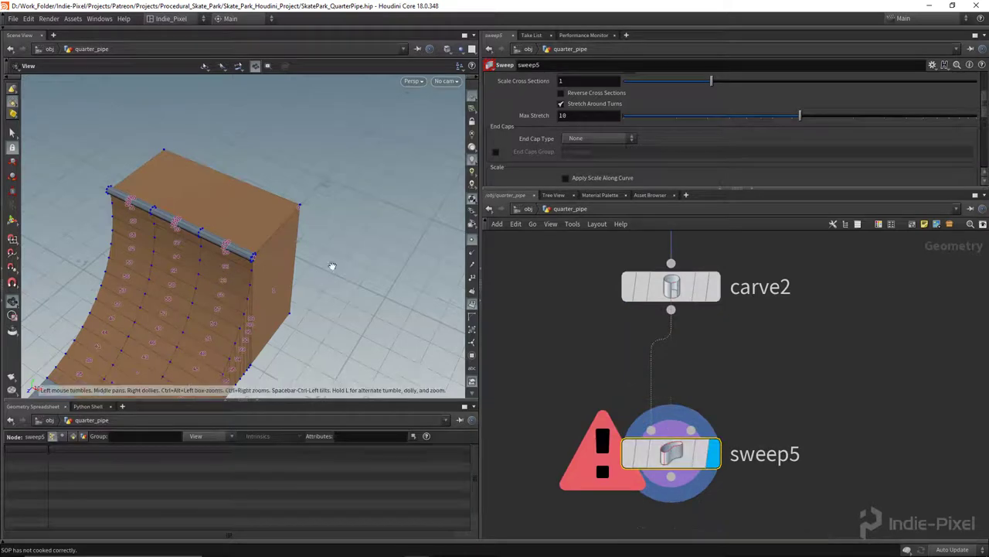
{"action": "left_click_drag", "start_coordinate": [332, 266], "coordinate": [363, 272]}
{"action": "mouse_move", "coordinate": [696, 423]}
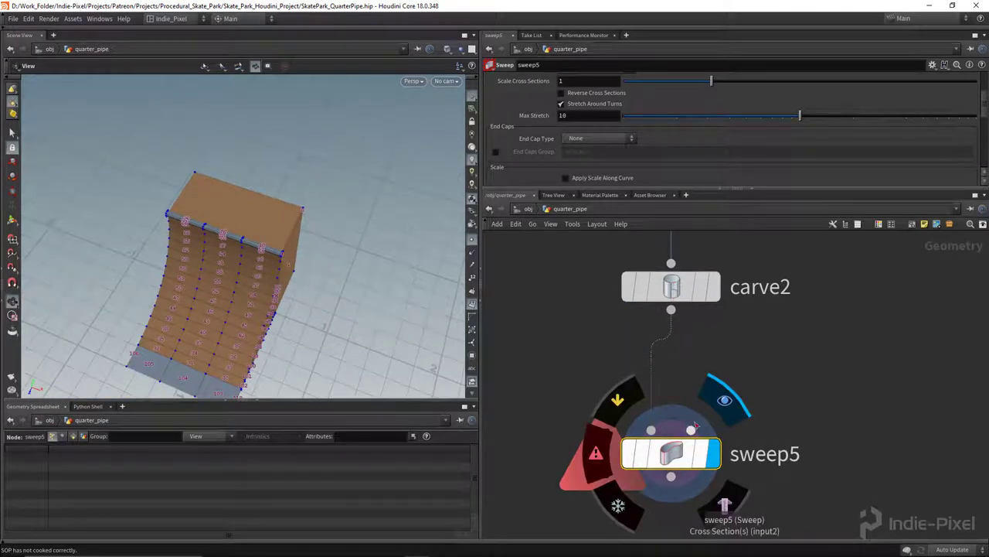
Add a Line node beside carve2 and connect it to the sweep's cross-section input
{"action": "middle_click_drag", "start_coordinate": [784, 358], "coordinate": [656, 337]}
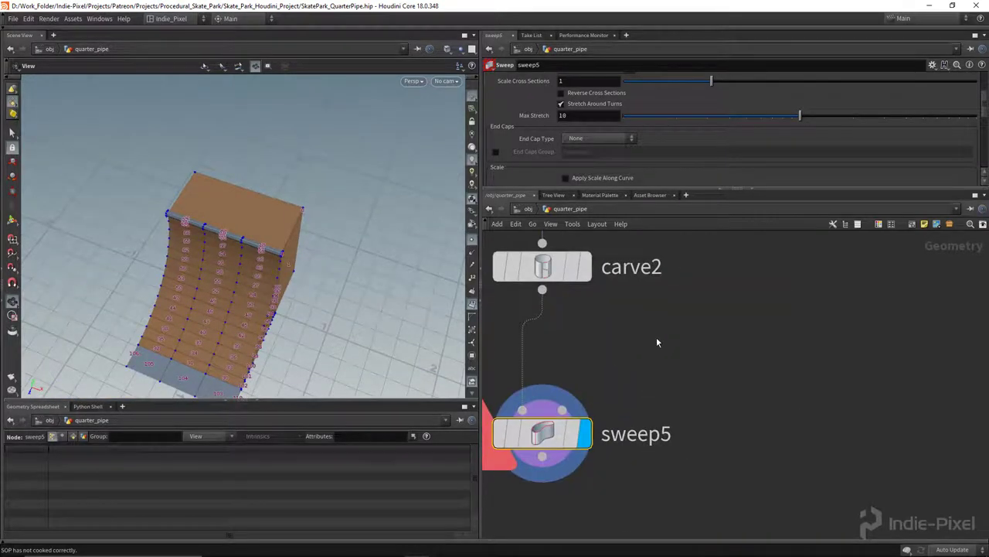
{"action": "key", "text": "Tab"}
{"action": "type", "text": "l"}
{"action": "key", "text": "Return"}
{"action": "left_click", "coordinate": [701, 332]}
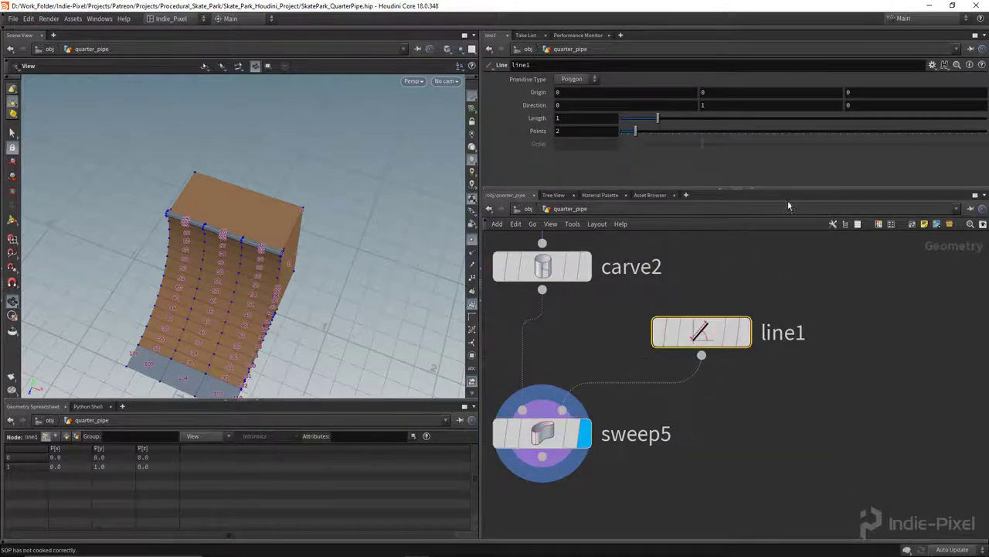
Examine the swept line against the quarter pipe in wireframe, checking both the sweep and line nodes
{"action": "left_click_drag", "start_coordinate": [171, 193], "coordinate": [139, 180]}
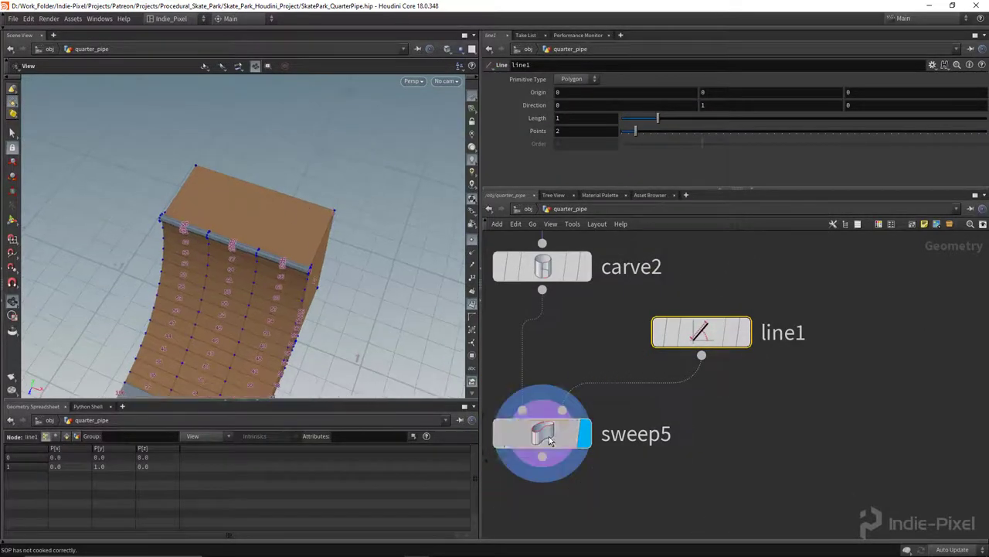
{"action": "left_click", "coordinate": [541, 434]}
{"action": "mouse_move", "coordinate": [325, 222]}
{"action": "left_mouse_down"}
{"action": "mouse_move", "coordinate": [317, 265]}
{"action": "mouse_move", "coordinate": [324, 301]}
{"action": "mouse_move", "coordinate": [329, 245]}
{"action": "mouse_move", "coordinate": [331, 254]}
{"action": "left_mouse_up"}
{"action": "key", "text": "shift+w"}
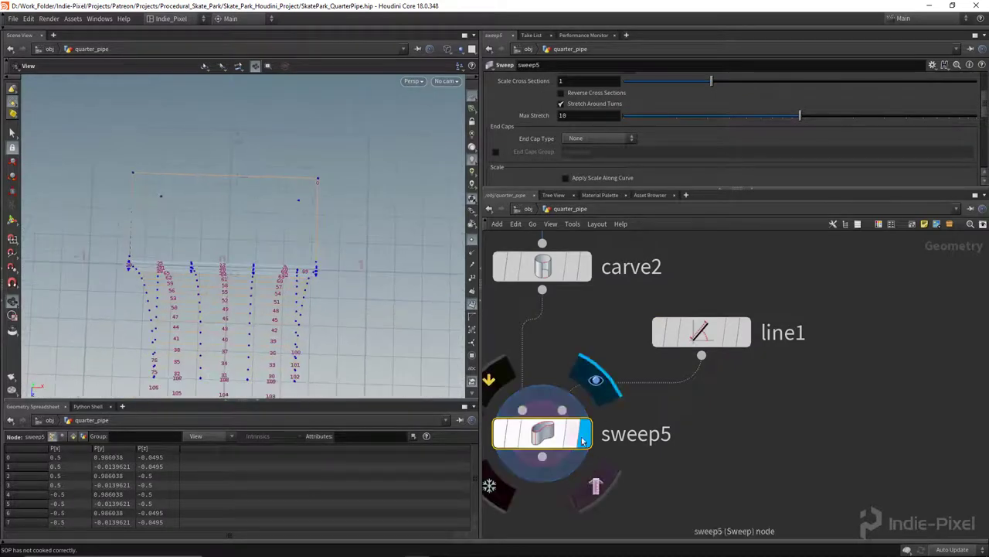
{"action": "left_click", "coordinate": [701, 332]}
{"action": "left_click_drag", "start_coordinate": [297, 224], "coordinate": [269, 153]}
{"action": "left_click_drag", "start_coordinate": [353, 276], "coordinate": [238, 356]}
{"action": "left_click", "coordinate": [560, 440]}
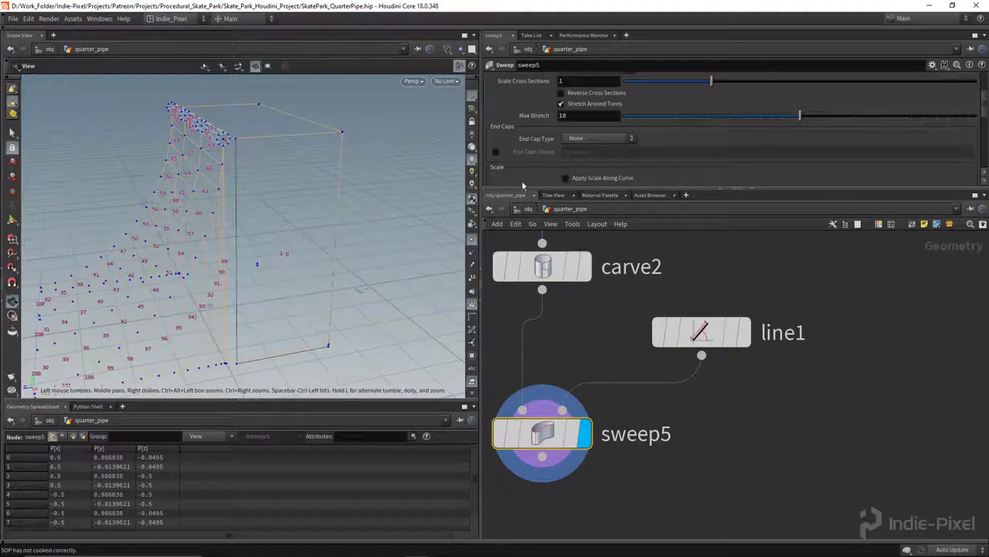
Clear the templated quarter pipe from the viewport so only the sweep shows, and return to shaded display
{"action": "left_click", "coordinate": [578, 445]}
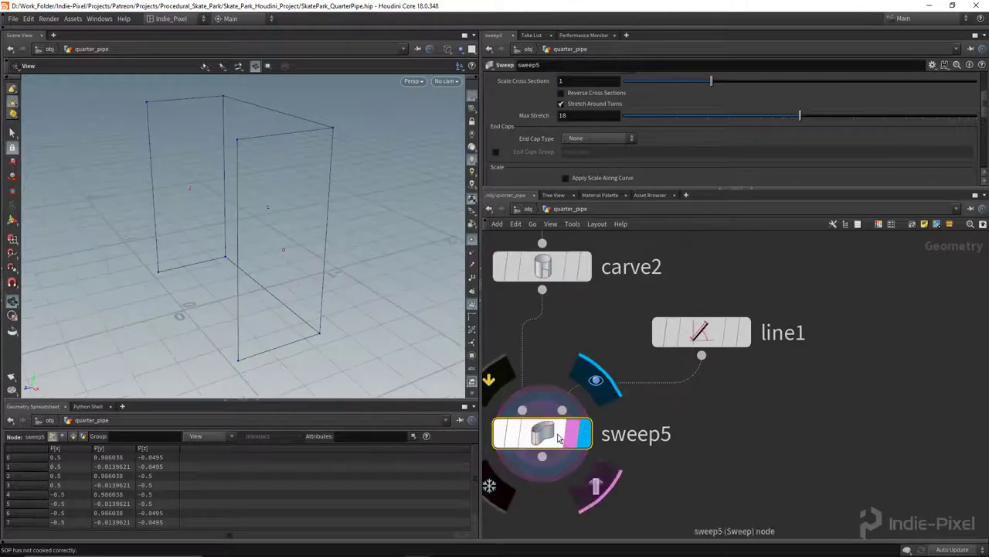
{"action": "right_click_drag", "start_coordinate": [350, 282], "coordinate": [243, 186]}
{"action": "key", "text": "shift+w"}
{"action": "mouse_move", "coordinate": [250, 183]}
{"action": "left_mouse_down"}
{"action": "mouse_move", "coordinate": [318, 184]}
{"action": "mouse_move", "coordinate": [327, 202]}
{"action": "mouse_move", "coordinate": [309, 184]}
{"action": "mouse_move", "coordinate": [342, 208]}
{"action": "left_mouse_up"}
Set the cross-section line's length to 0.21
{"action": "left_click", "coordinate": [701, 332]}
{"action": "left_click_drag", "start_coordinate": [657, 118], "coordinate": [627, 118]}
{"action": "left_click_drag", "start_coordinate": [250, 242], "coordinate": [282, 218]}
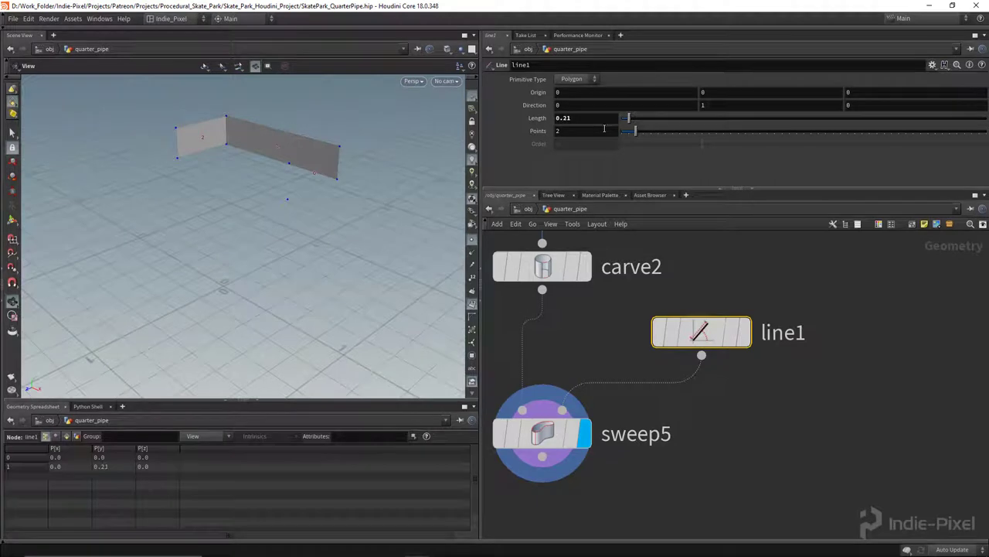
{"action": "mouse_move", "coordinate": [337, 200]}
{"action": "left_mouse_down"}
{"action": "mouse_move", "coordinate": [320, 166]}
{"action": "mouse_move", "coordinate": [303, 194]}
{"action": "mouse_move", "coordinate": [347, 202]}
{"action": "left_mouse_up"}
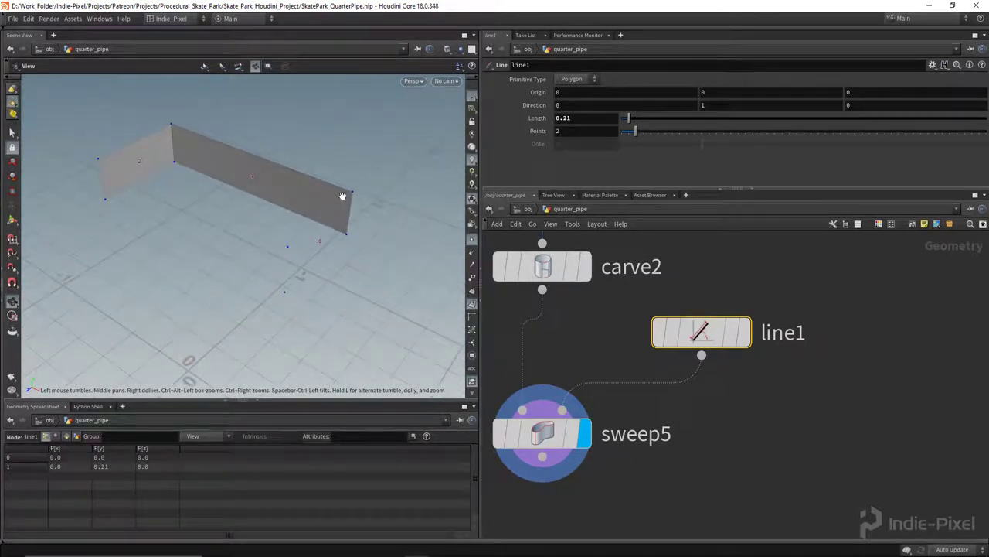
Set the line's direction to -1, 0, 0 so the swept strip lies flat and extends inward
{"action": "left_click", "coordinate": [716, 105]}
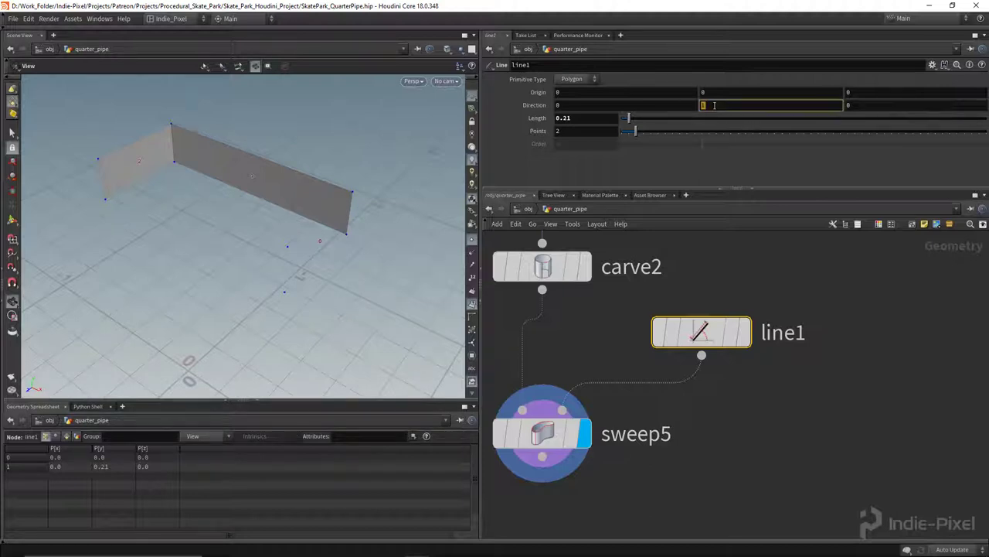
{"action": "type", "text": "0"}
{"action": "key", "text": "Return"}
{"action": "double_click", "coordinate": [648, 104]}
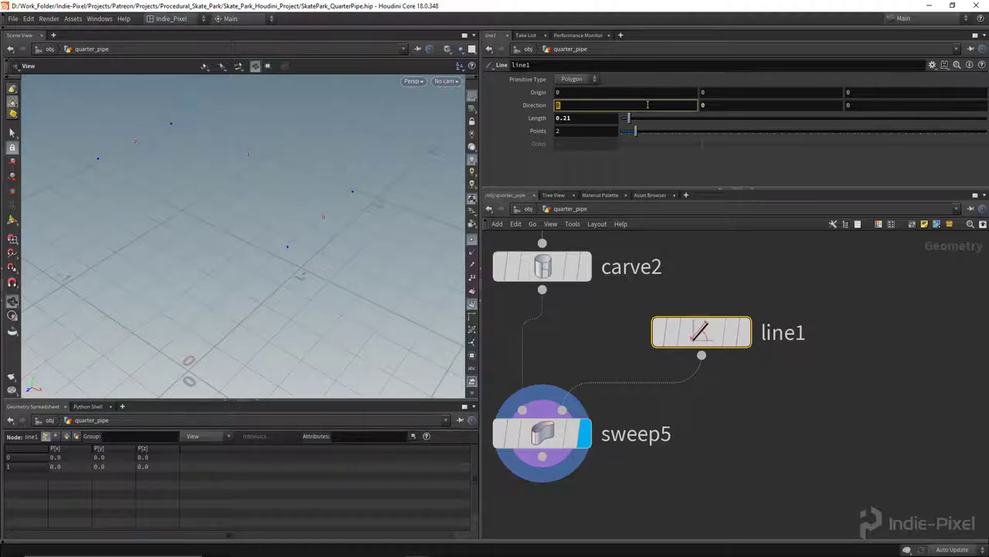
{"action": "type", "text": "-1"}
{"action": "key", "text": "Return"}
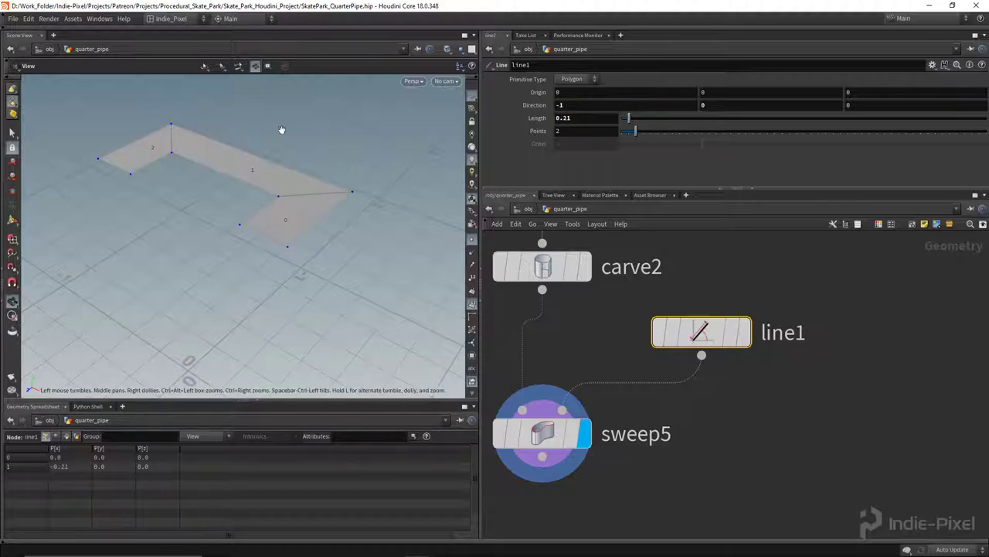
Set the line's length to 0.033 to make a narrow strip along the deck edge
{"action": "middle_click_drag", "start_coordinate": [592, 117], "coordinate": [795, 112]}
{"action": "left_click_drag", "start_coordinate": [328, 214], "coordinate": [346, 210]}
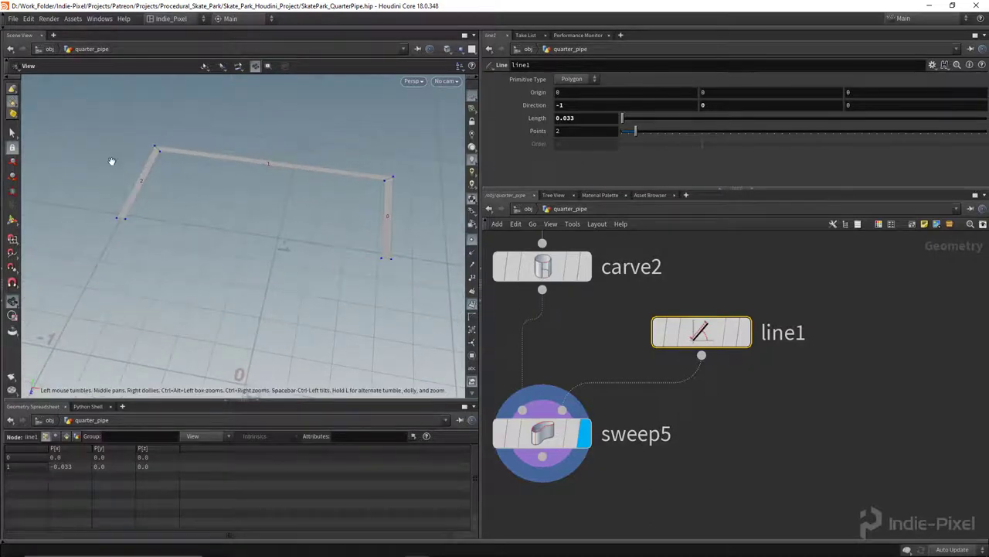
{"action": "left_click_drag", "start_coordinate": [404, 236], "coordinate": [394, 263]}
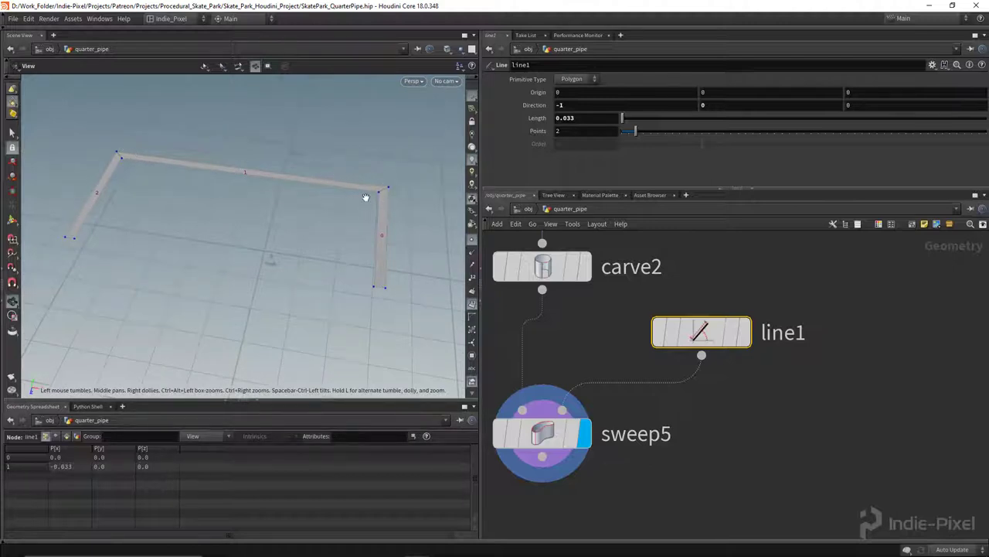
Place an Add node below sweep5, connect the sweep to it, and make it the displayed node
{"action": "middle_click_drag", "start_coordinate": [737, 434], "coordinate": [823, 275]}
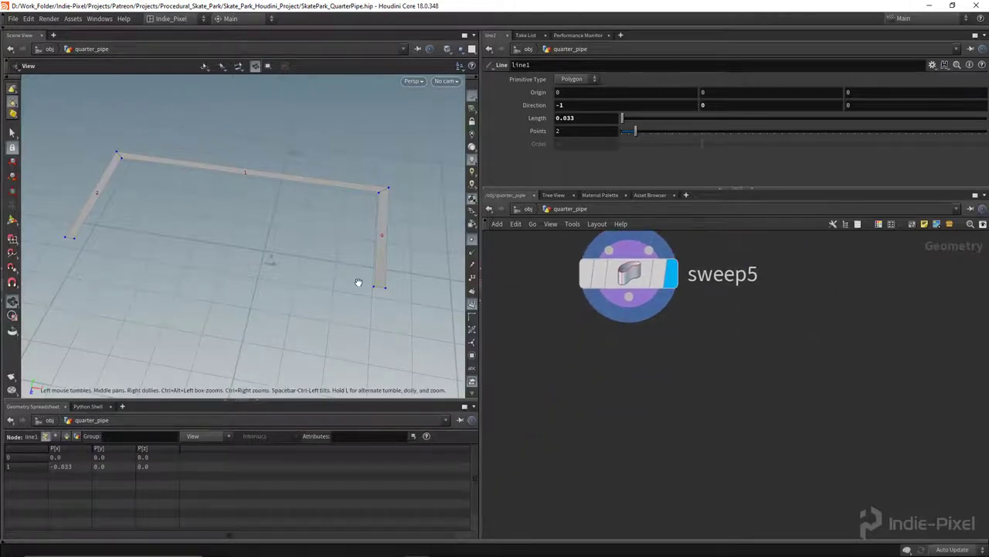
{"action": "middle_click_drag", "start_coordinate": [632, 379], "coordinate": [776, 379]}
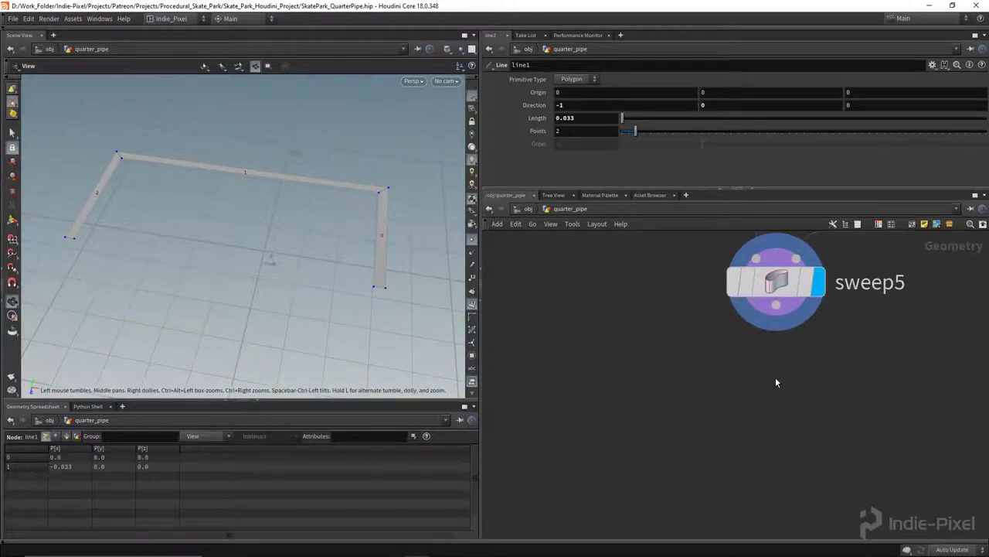
{"action": "key", "text": "Tab"}
{"action": "type", "text": "ad"}
{"action": "key", "text": "Return"}
{"action": "left_click", "coordinate": [781, 378]}
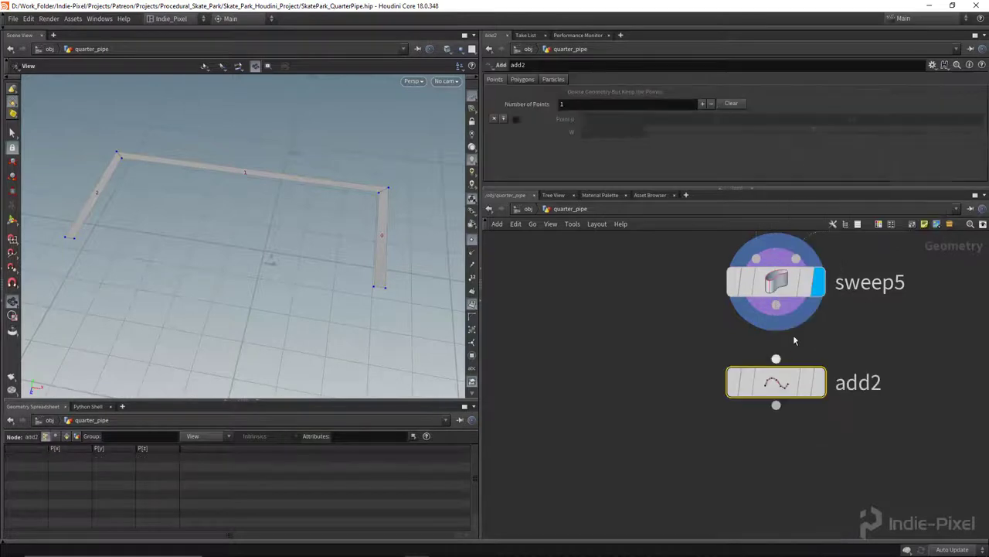
{"action": "middle_click_drag", "start_coordinate": [827, 355], "coordinate": [791, 393]}
{"action": "left_click", "coordinate": [789, 411]}
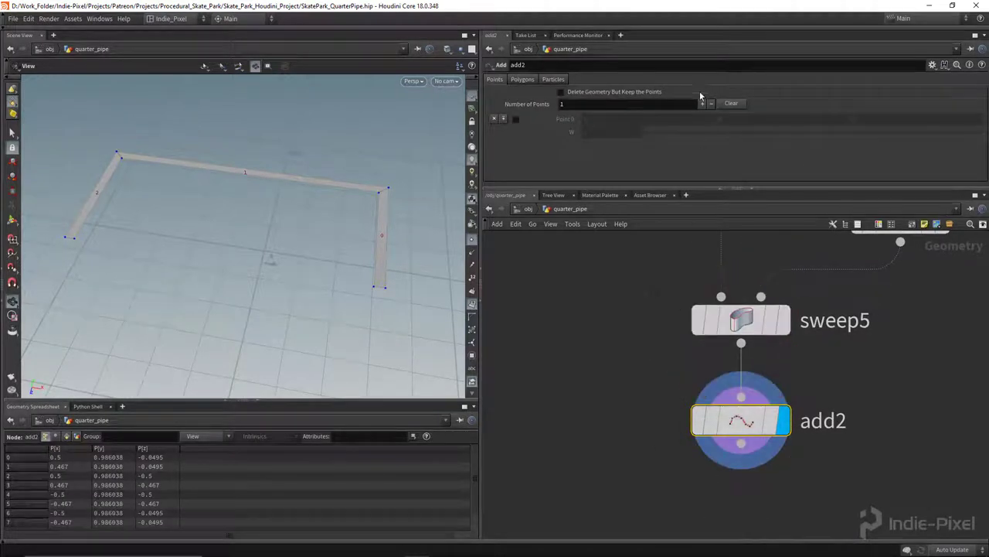
Enable Delete Geometry But Keep the Points on the Add node, set its polygon creation to By Group, and display it
{"action": "left_click", "coordinate": [585, 92]}
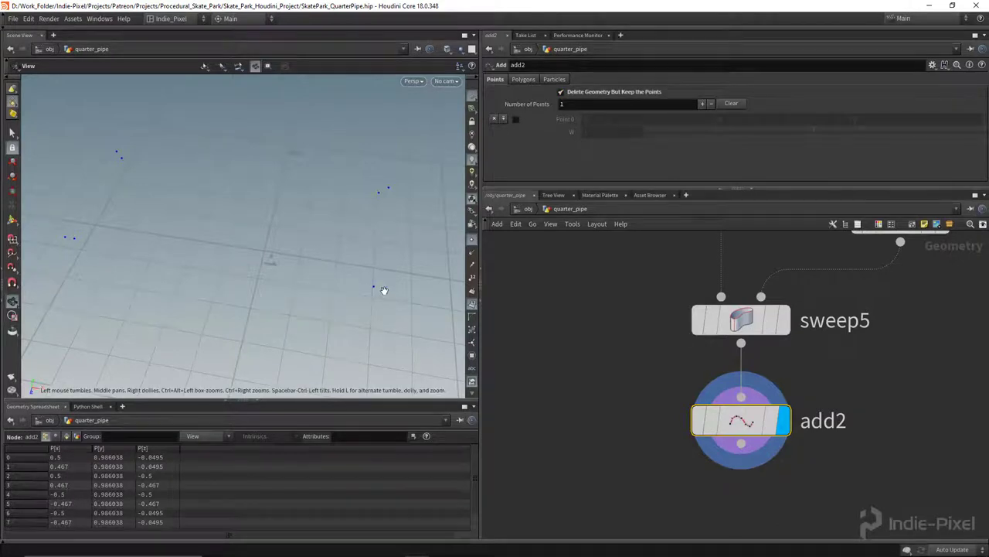
{"action": "left_click", "coordinate": [784, 320]}
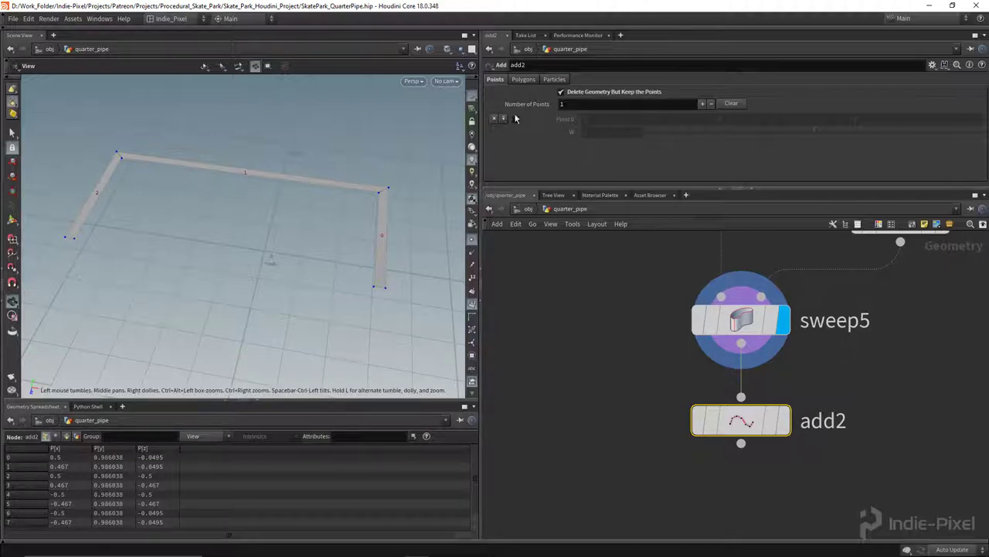
{"action": "left_click", "coordinate": [523, 81]}
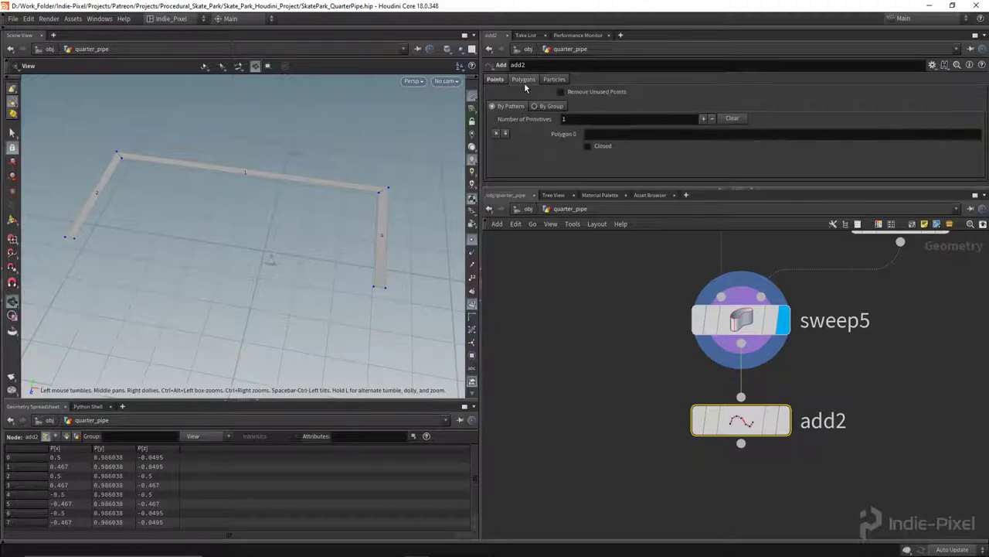
{"action": "left_click", "coordinate": [548, 106]}
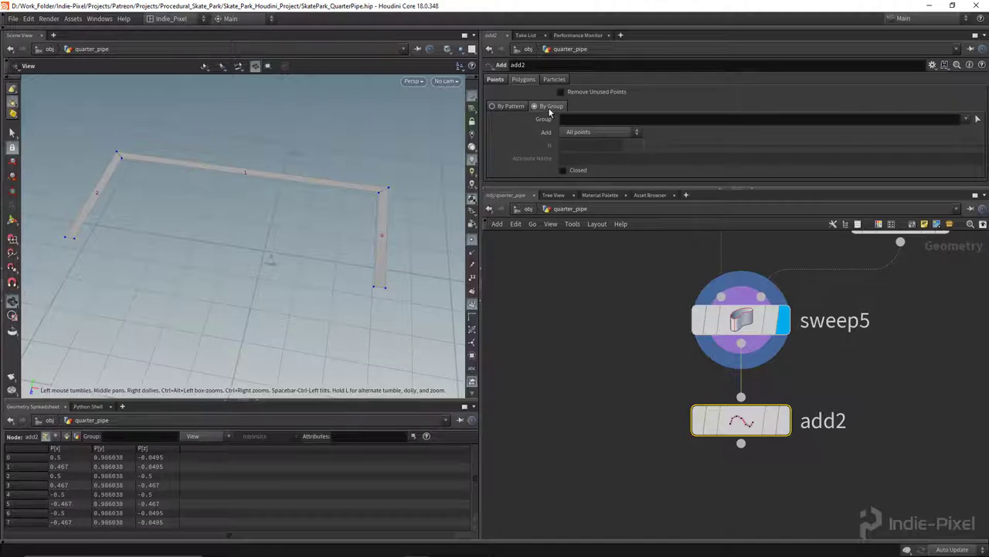
{"action": "left_click", "coordinate": [782, 420]}
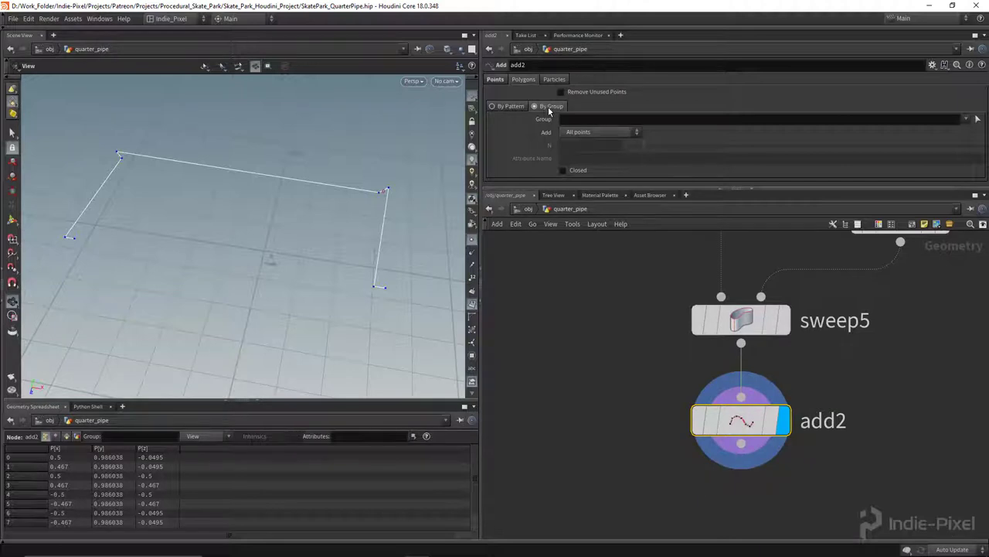
Try Groups of N points for the Add node's polygons, and settle on Skip every Nth point with N at 2
{"action": "left_click", "coordinate": [586, 136]}
{"action": "left_click", "coordinate": [597, 155]}
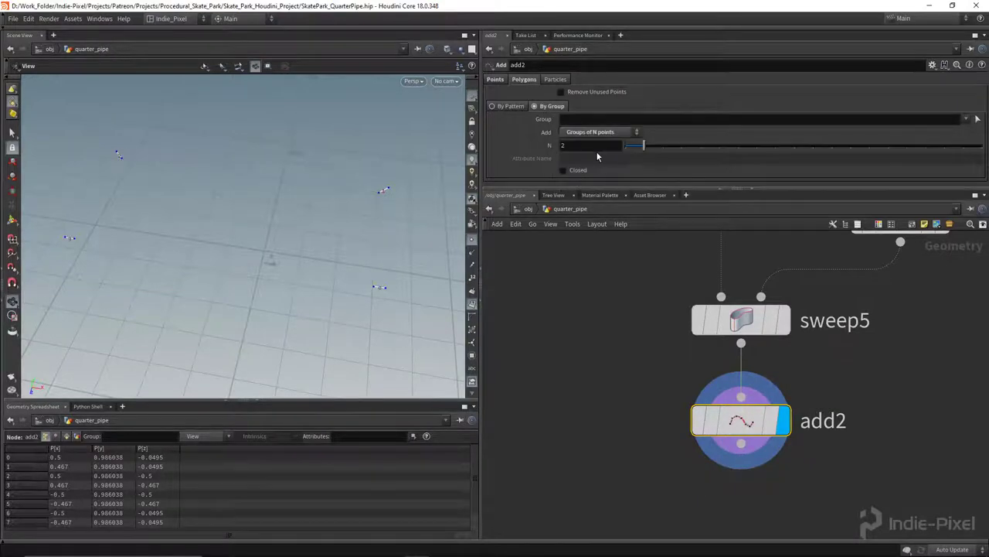
{"action": "left_click", "coordinate": [599, 133]}
{"action": "left_click", "coordinate": [595, 159]}
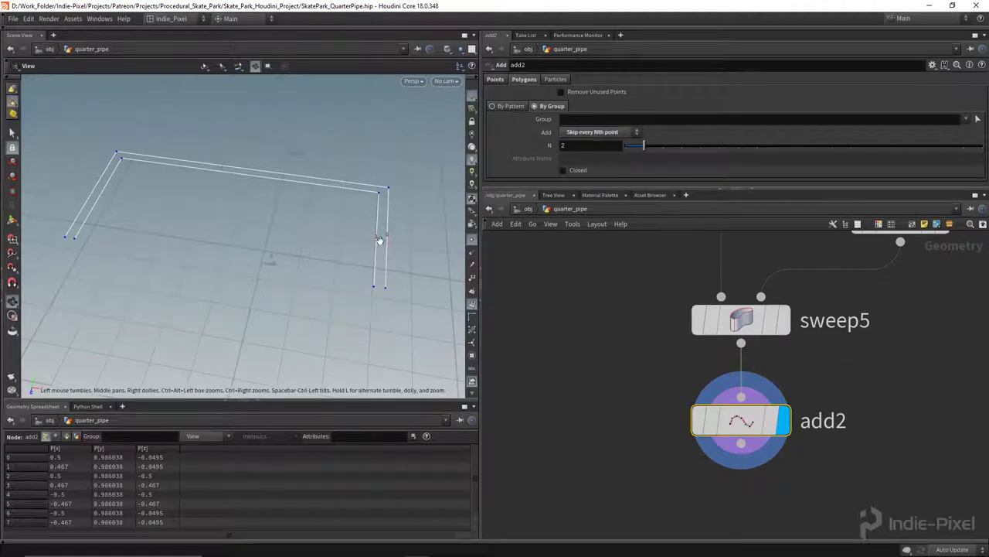
Add a Blast node below add2, connect it, and make it the displayed node
{"action": "middle_click_drag", "start_coordinate": [388, 241], "coordinate": [382, 231]}
{"action": "middle_click_drag", "start_coordinate": [742, 508], "coordinate": [718, 406]}
{"action": "key", "text": "Tab"}
{"action": "type", "text": "bl"}
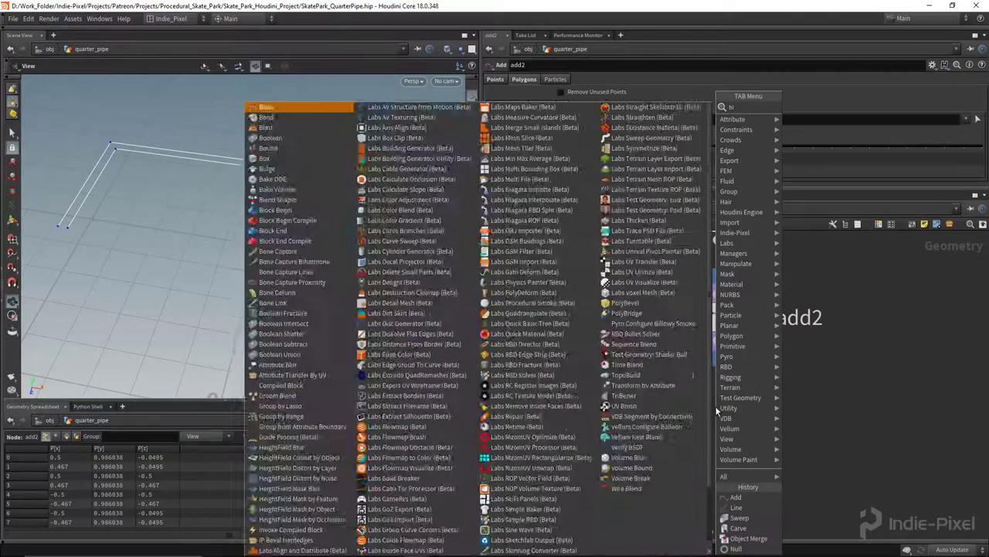
{"action": "key", "text": "Return"}
{"action": "left_click", "coordinate": [718, 407]}
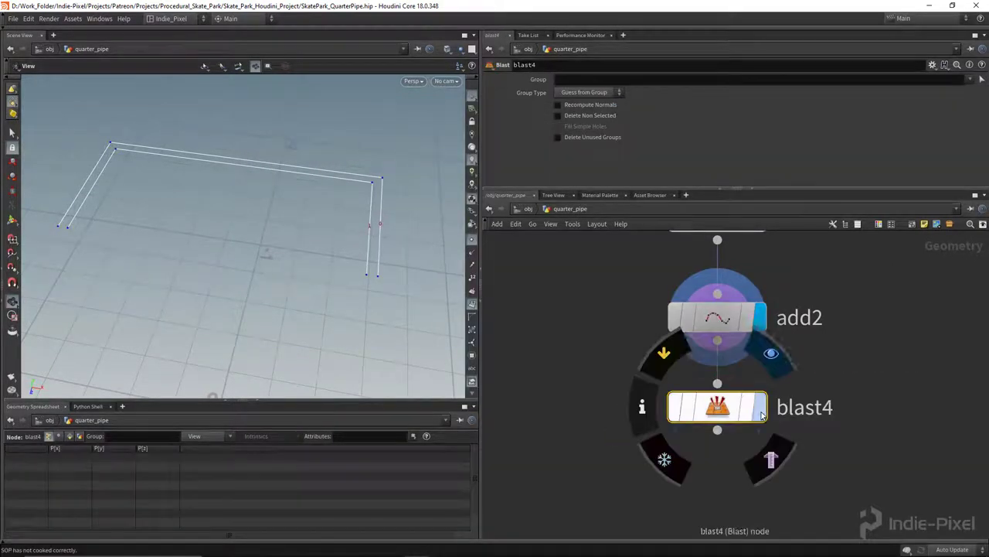
Set the Blast's group to 0 and leave Delete Non Selected off after testing it, keeping only the inner curve
{"action": "left_click", "coordinate": [657, 79]}
{"action": "type", "text": "0"}
{"action": "key", "text": "Return"}
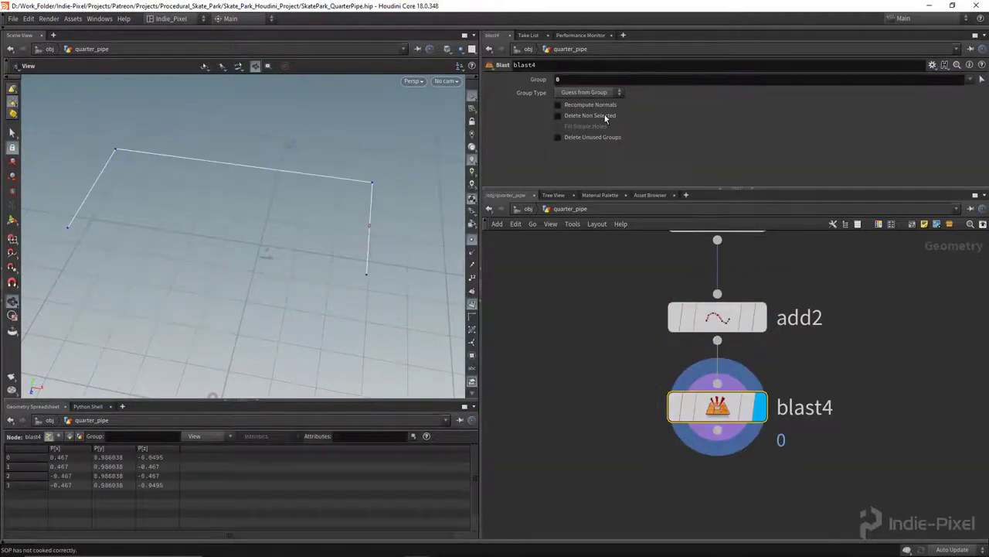
{"action": "left_click", "coordinate": [603, 116]}
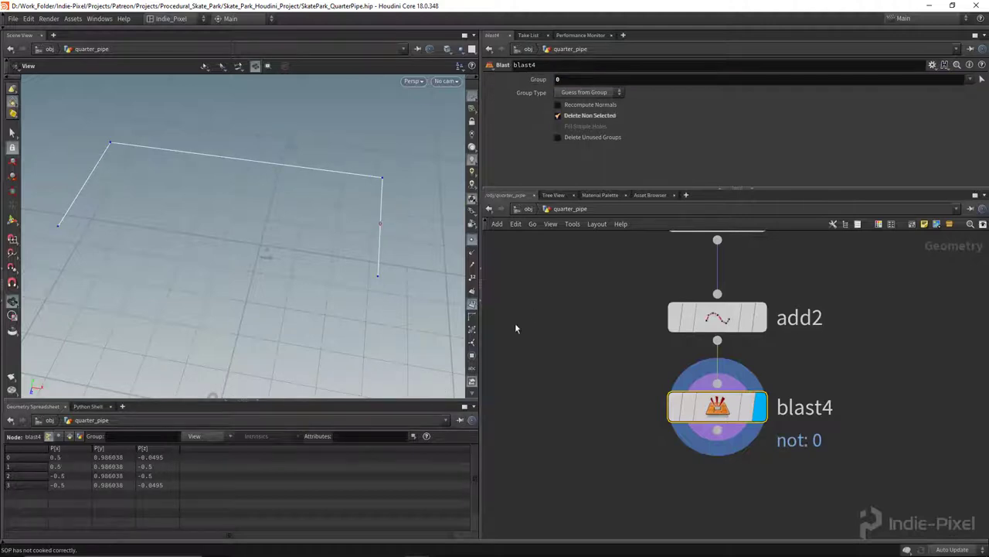
{"action": "left_click", "coordinate": [589, 116]}
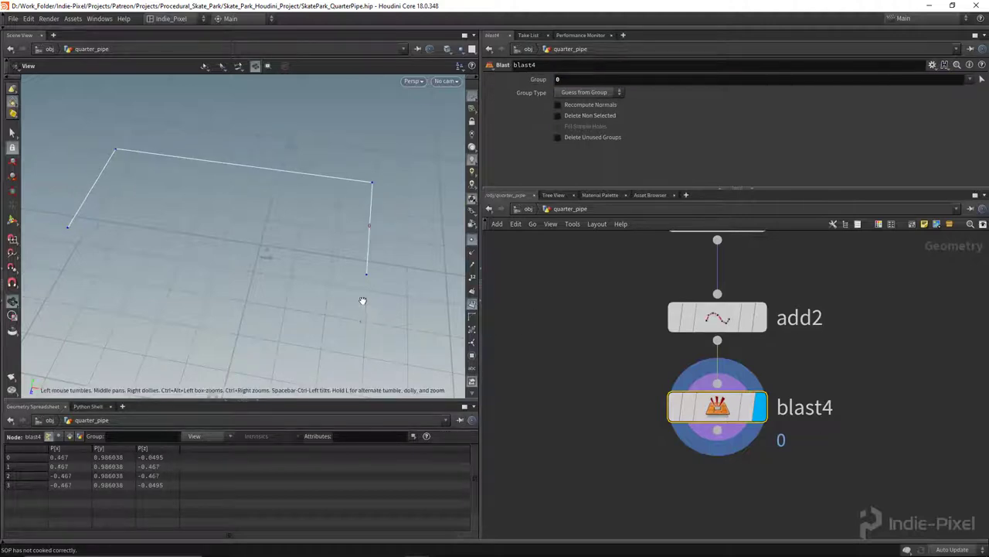
Template the assembly Object Merge node to compare the inner railing curve with the quarter pipe deck
{"action": "scroll", "coordinate": [548, 403], "scroll_direction": "down", "scroll_amount": 5}
{"action": "middle_click_drag", "start_coordinate": [636, 420], "coordinate": [873, 291]}
{"action": "scroll", "coordinate": [747, 363], "scroll_direction": "down", "scroll_amount": 3}
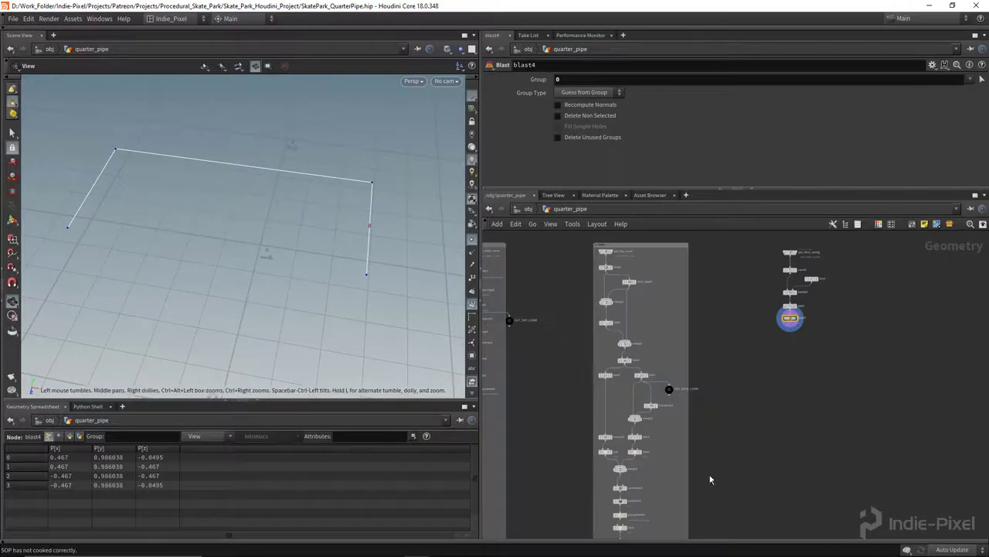
{"action": "middle_click_drag", "start_coordinate": [711, 479], "coordinate": [797, 303]}
{"action": "scroll", "coordinate": [559, 446], "scroll_direction": "up", "scroll_amount": 4}
{"action": "scroll", "coordinate": [556, 447], "scroll_direction": "up", "scroll_amount": 1}
{"action": "mouse_move", "coordinate": [587, 476]}
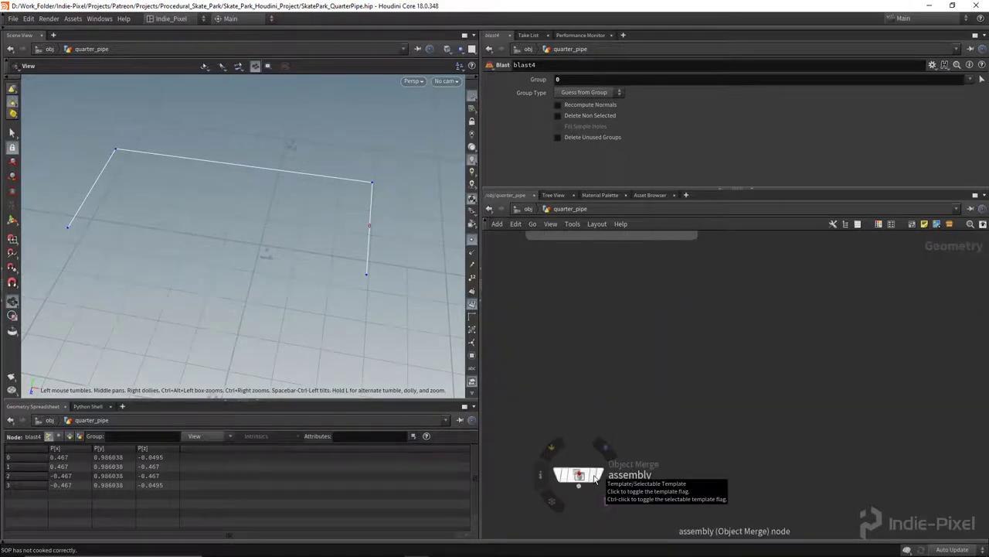
{"action": "left_click", "coordinate": [595, 480]}
{"action": "left_click_drag", "start_coordinate": [343, 237], "coordinate": [351, 161]}
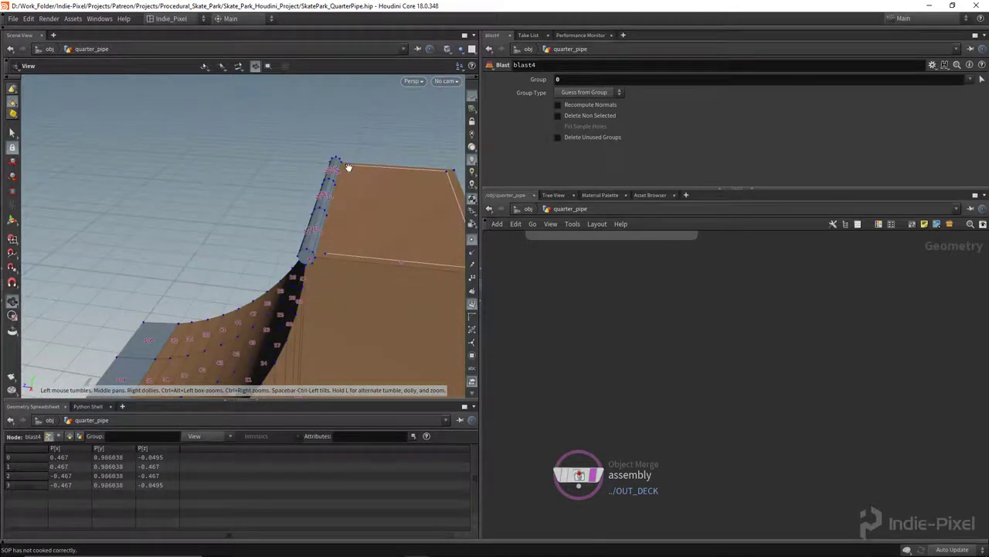
Examine how the inner railing curve sits along the deck's edges from several angles
{"action": "left_click_drag", "start_coordinate": [343, 253], "coordinate": [429, 202]}
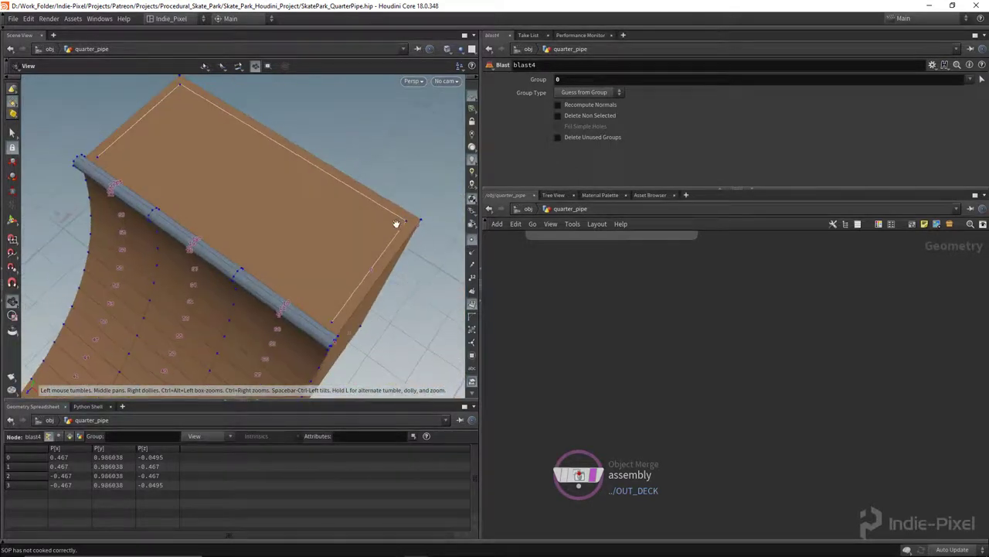
{"action": "scroll", "coordinate": [736, 406], "scroll_direction": "down", "scroll_amount": 6}
{"action": "middle_click_drag", "start_coordinate": [784, 449], "coordinate": [654, 519]}
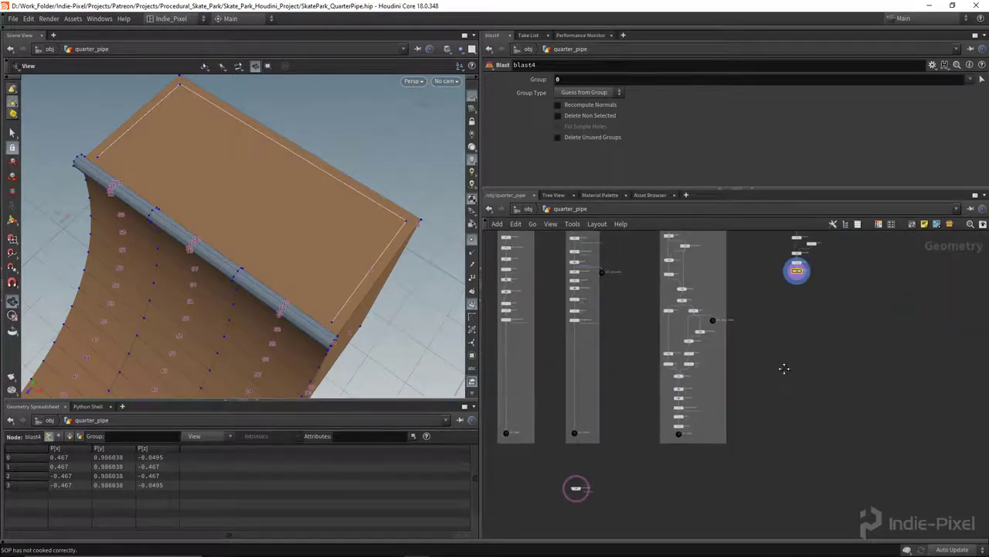
{"action": "middle_click_drag", "start_coordinate": [784, 368], "coordinate": [702, 460]}
{"action": "left_click_drag", "start_coordinate": [217, 266], "coordinate": [313, 275]}
{"action": "scroll", "coordinate": [710, 391], "scroll_direction": "up", "scroll_amount": 5}
{"action": "middle_click_drag", "start_coordinate": [721, 385], "coordinate": [666, 380]}
{"action": "scroll", "coordinate": [296, 270], "scroll_direction": "up", "scroll_amount": 1}
{"action": "left_click_drag", "start_coordinate": [318, 177], "coordinate": [279, 199]}
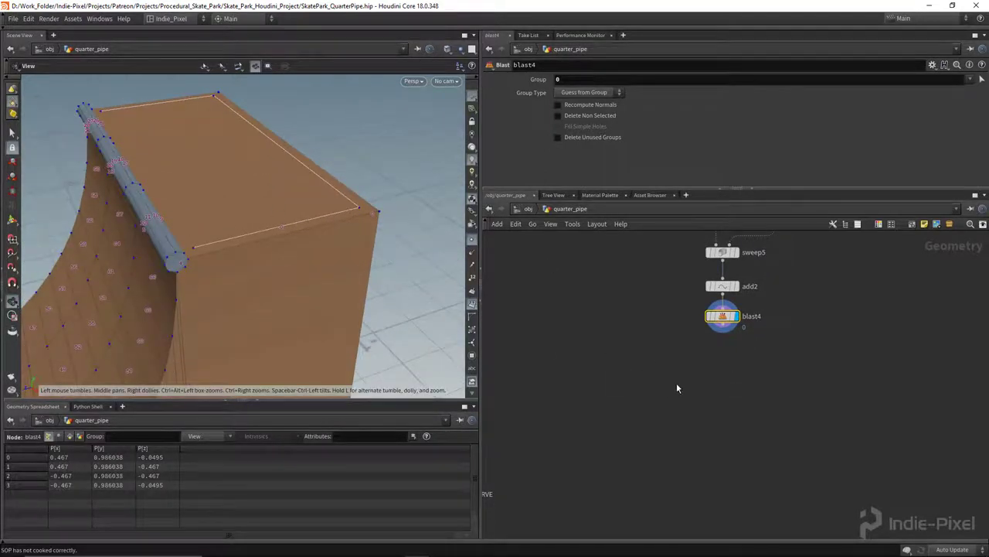
Add a Resample node below blast4, connect it to blast4, and make it the displayed node
{"action": "key", "text": "Tab"}
{"action": "type", "text": "resa"}
{"action": "key", "text": "Return"}
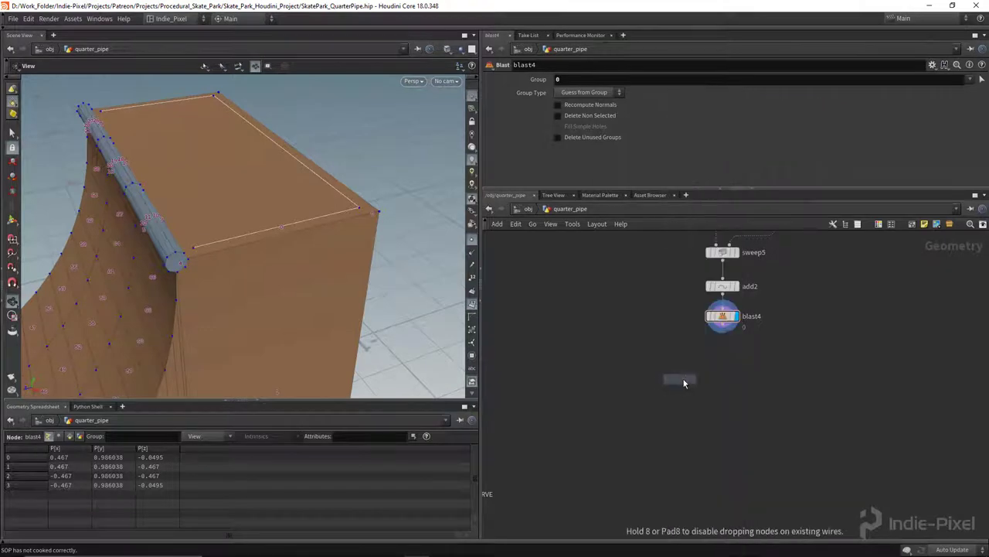
{"action": "left_click", "coordinate": [683, 379]}
{"action": "left_click_drag", "start_coordinate": [259, 240], "coordinate": [323, 184]}
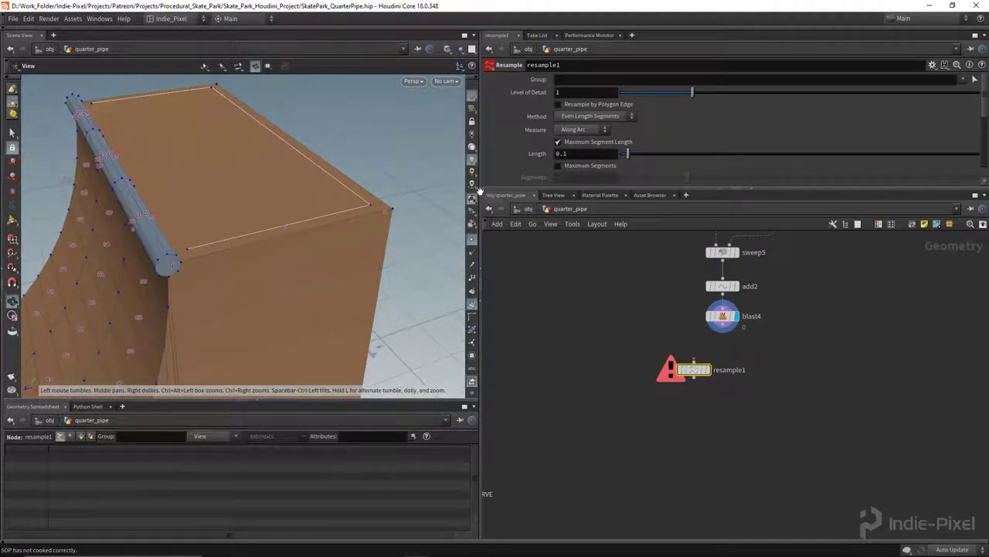
{"action": "scroll", "coordinate": [727, 319], "scroll_direction": "up", "scroll_amount": 5}
{"action": "left_click_drag", "start_coordinate": [718, 327], "coordinate": [680, 428]}
{"action": "left_click", "coordinate": [688, 422]}
Enable Resample by Polygon Edge, comparing the railing curve with the option off and on
{"action": "left_click_drag", "start_coordinate": [331, 161], "coordinate": [301, 182]}
{"action": "left_click", "coordinate": [578, 106]}
{"action": "left_click_drag", "start_coordinate": [318, 226], "coordinate": [321, 242]}
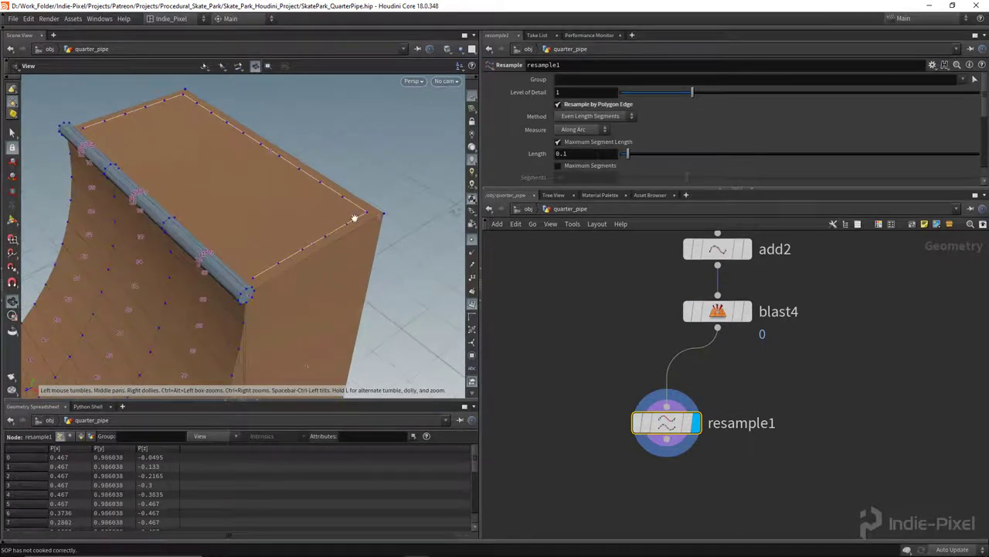
{"action": "left_click", "coordinate": [577, 105]}
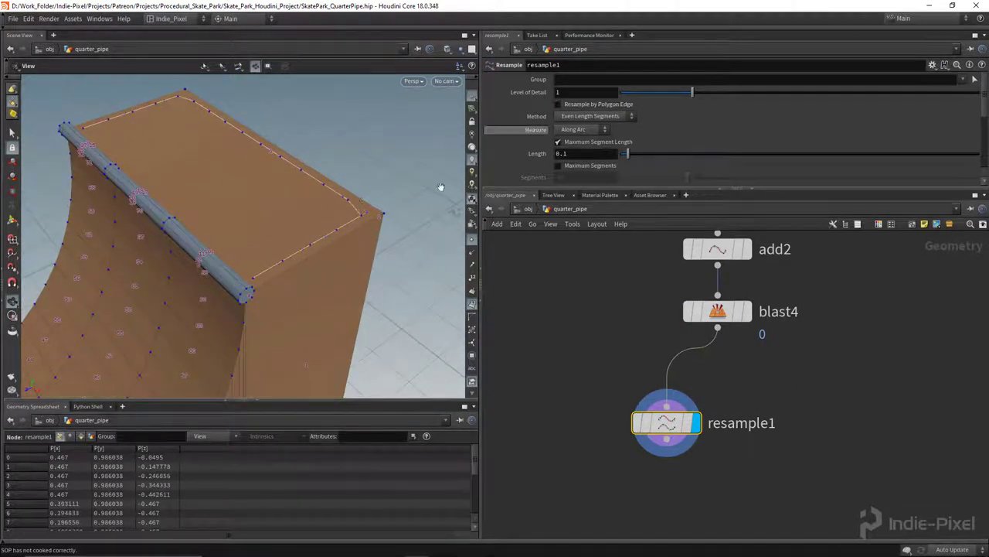
{"action": "left_click", "coordinate": [579, 109]}
{"action": "left_click_drag", "start_coordinate": [332, 227], "coordinate": [302, 247]}
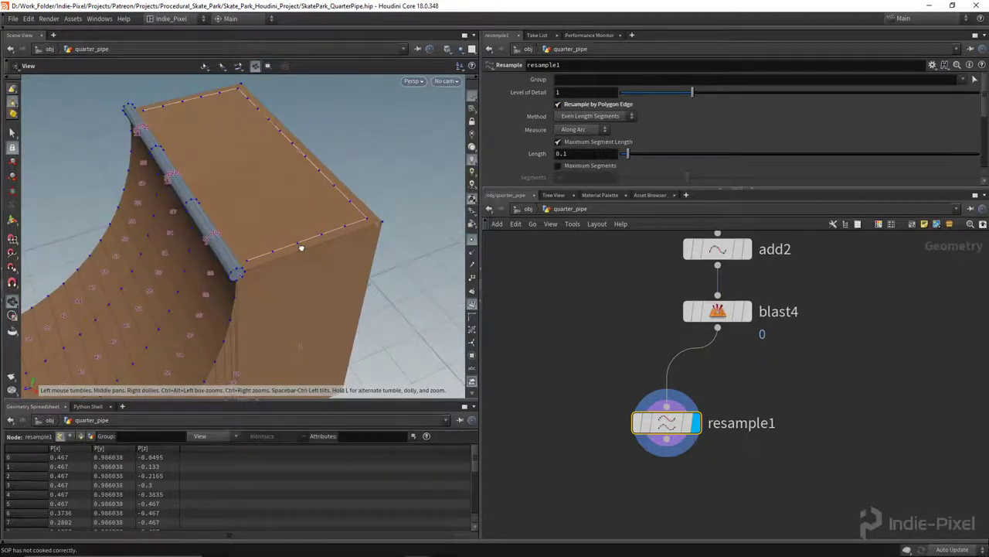
Move resample1 lower, display blast4, and place a PolyBevel node between blast4 and resample1
{"action": "left_click_drag", "start_coordinate": [667, 423], "coordinate": [673, 468]}
{"action": "left_click", "coordinate": [746, 311]}
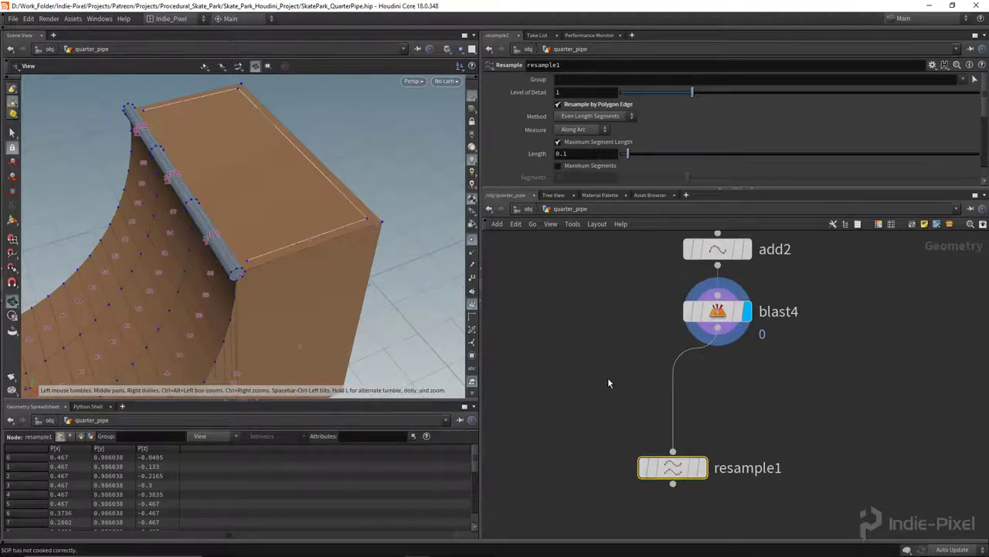
{"action": "key", "text": "Tab"}
{"action": "type", "text": "poly"}
{"action": "key", "text": "Return"}
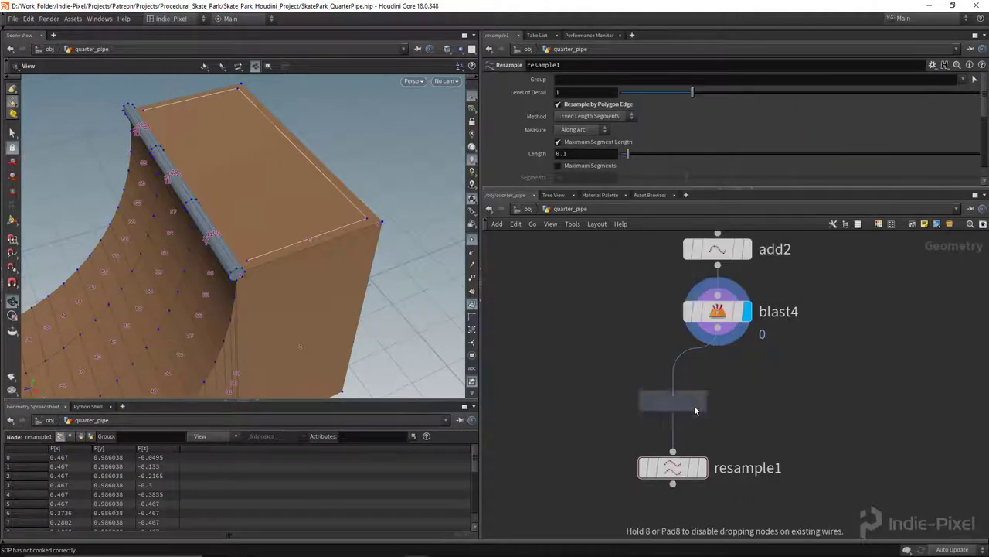
{"action": "left_click", "coordinate": [718, 399]}
Inspect the node information of get_deck_railing for its points, primitives and groups
{"action": "middle_click_drag", "start_coordinate": [831, 344], "coordinate": [806, 456]}
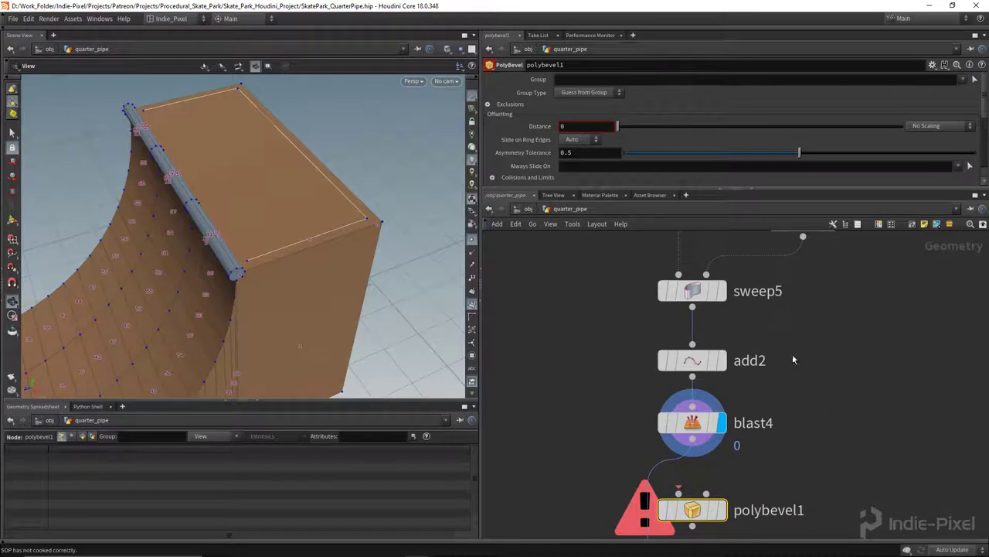
{"action": "scroll", "coordinate": [793, 360], "scroll_direction": "down", "scroll_amount": 4}
{"action": "left_click_drag", "start_coordinate": [375, 250], "coordinate": [382, 302]}
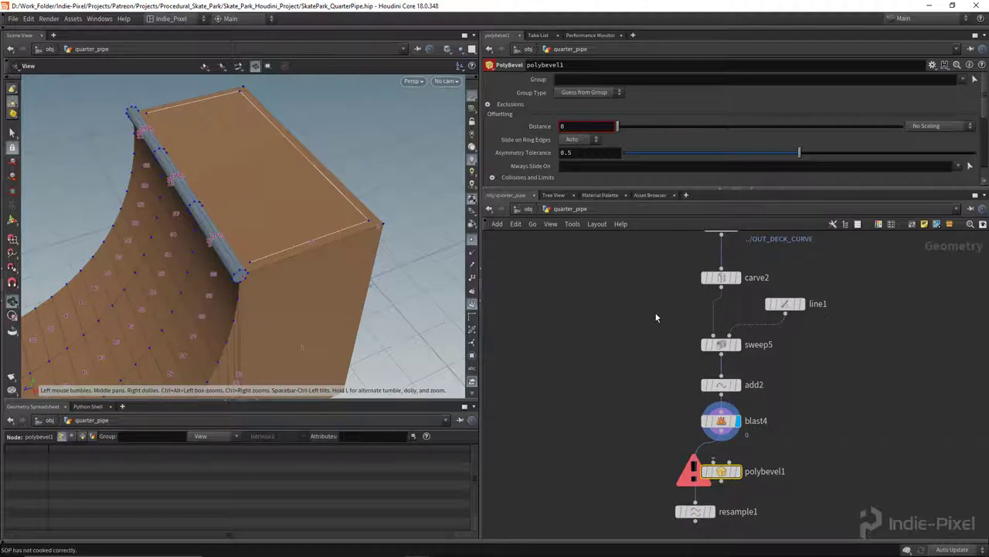
{"action": "middle_click_drag", "start_coordinate": [656, 317], "coordinate": [658, 433]}
{"action": "scroll", "coordinate": [707, 316], "scroll_direction": "up", "scroll_amount": 3}
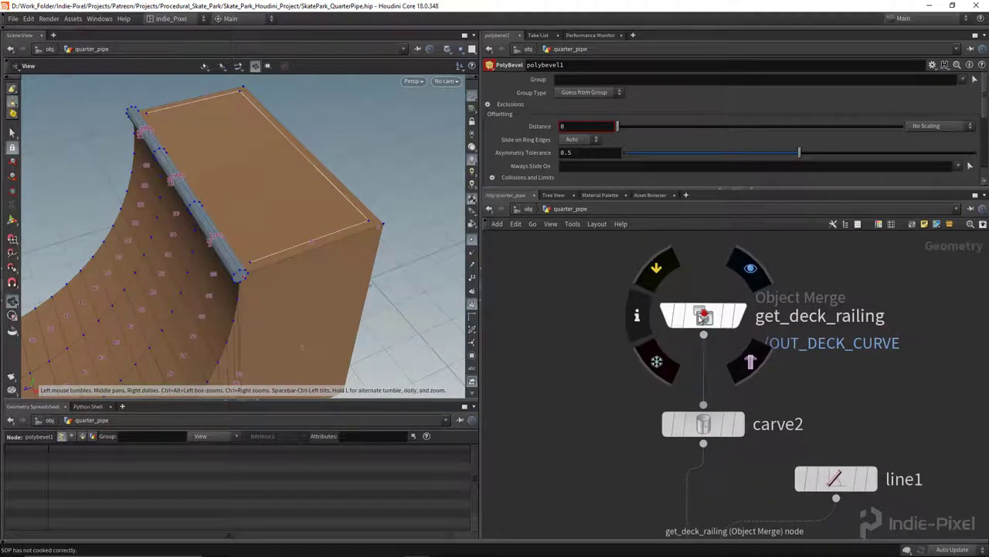
{"action": "left_click", "coordinate": [637, 315]}
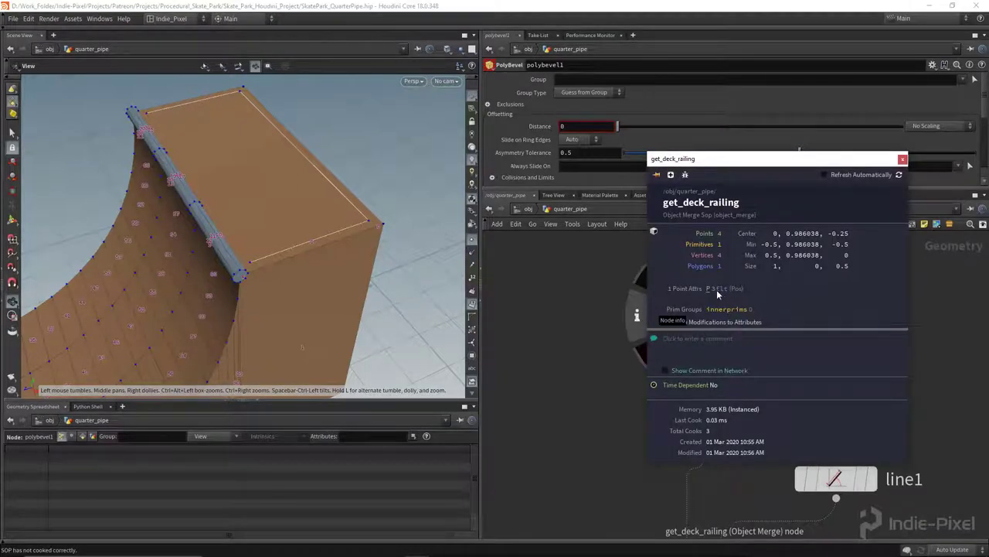
{"action": "left_click", "coordinate": [903, 159]}
Review the deck network around OUT_DECK_CURVE that feeds the railing chain
{"action": "scroll", "coordinate": [313, 230], "scroll_direction": "down", "scroll_amount": 3}
{"action": "left_click_drag", "start_coordinate": [314, 230], "coordinate": [297, 278]}
{"action": "middle_click_drag", "start_coordinate": [609, 432], "coordinate": [806, 253]}
{"action": "scroll", "coordinate": [749, 306], "scroll_direction": "down", "scroll_amount": 5}
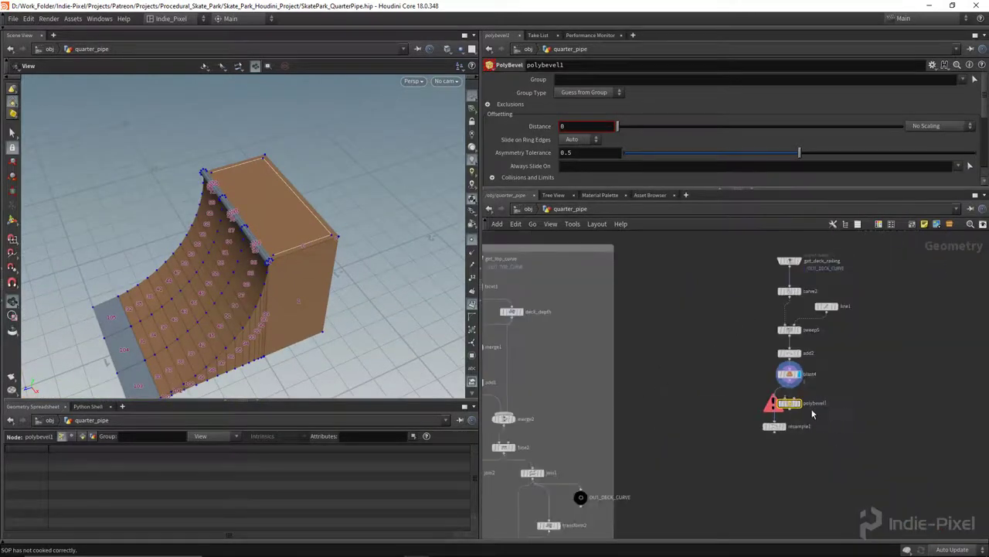
{"action": "scroll", "coordinate": [790, 406], "scroll_direction": "up", "scroll_amount": 3}
{"action": "middle_click_drag", "start_coordinate": [616, 351], "coordinate": [897, 246]}
{"action": "scroll", "coordinate": [735, 364], "scroll_direction": "down", "scroll_amount": 2}
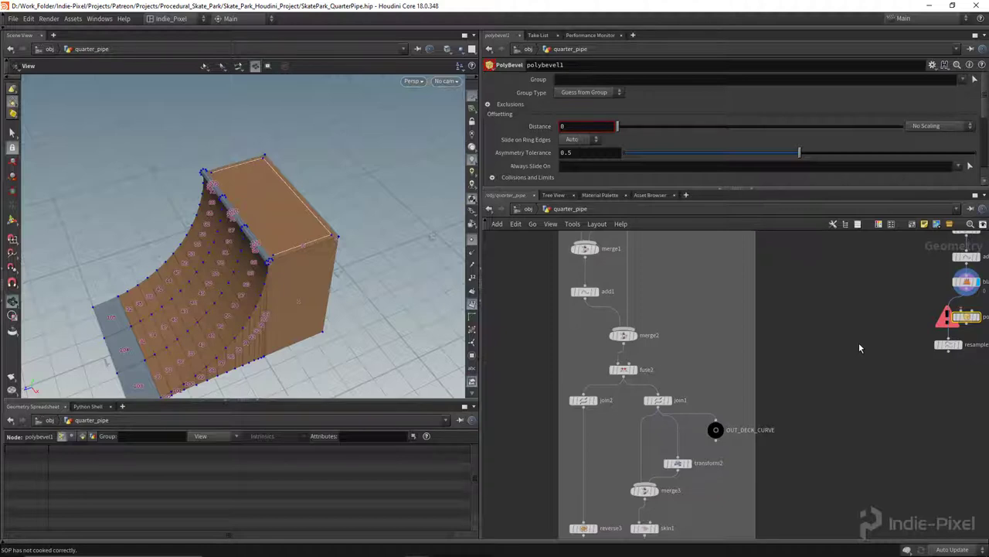
{"action": "middle_click_drag", "start_coordinate": [656, 320], "coordinate": [587, 305]}
{"action": "middle_click_drag", "start_coordinate": [841, 313], "coordinate": [755, 342]}
{"action": "scroll", "coordinate": [771, 309], "scroll_direction": "up", "scroll_amount": 5}
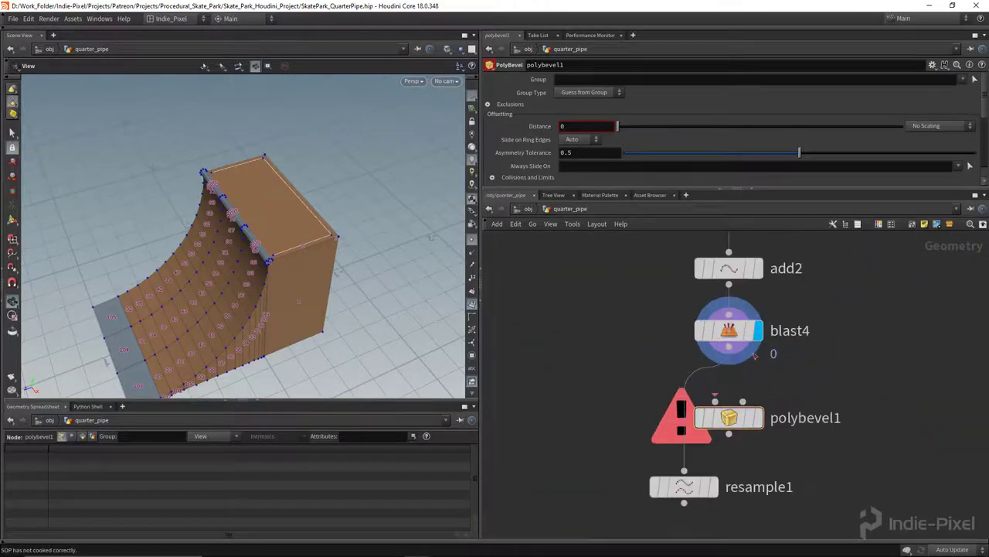
Connect blast4 to polybevel1, make polybevel1 the displayed node, and save the scene
{"action": "left_click", "coordinate": [762, 418]}
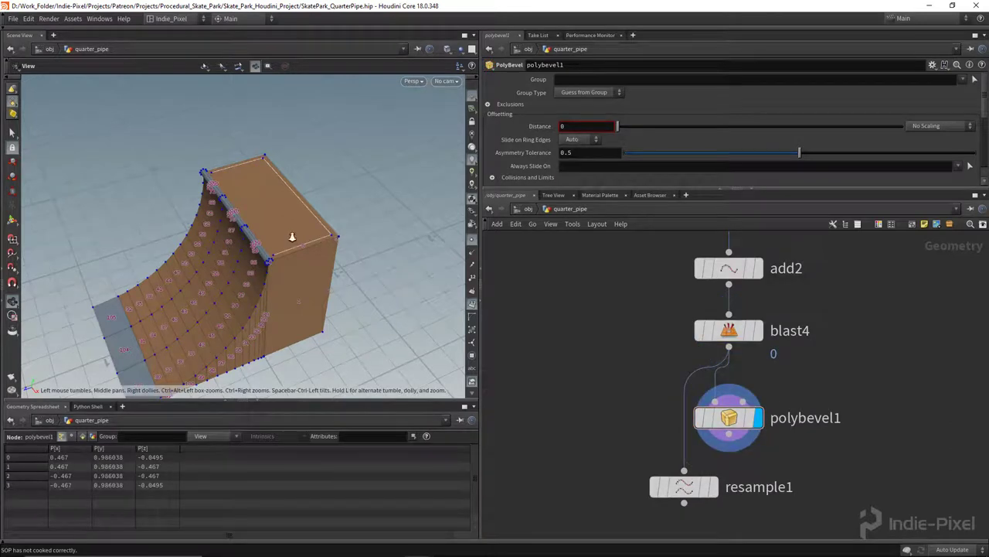
{"action": "key", "text": "ctrl+s"}
{"action": "left_click", "coordinate": [739, 423]}
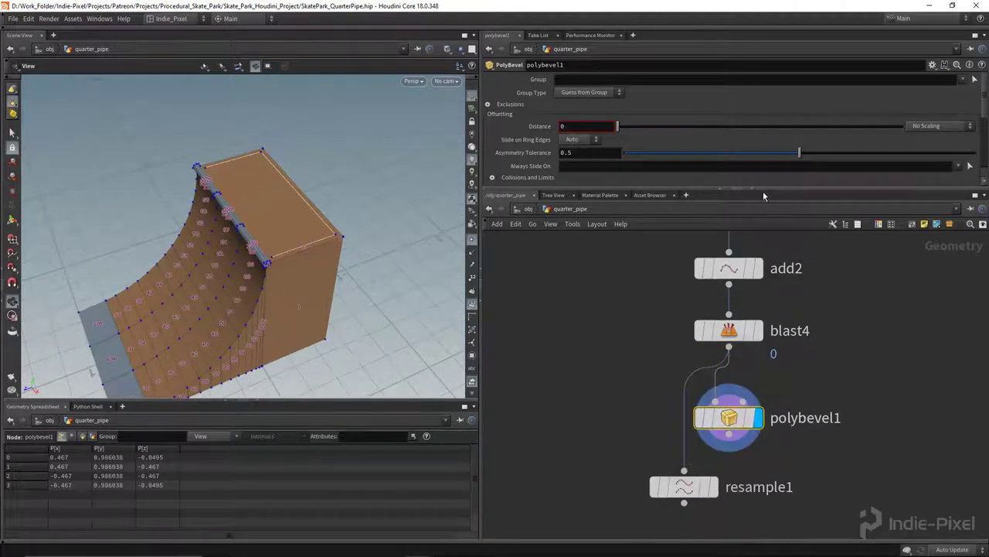
Set the PolyBevel's group type to Points and its distance to 0.025 to round the railing curve's corners
{"action": "left_click_drag", "start_coordinate": [760, 189], "coordinate": [760, 256]}
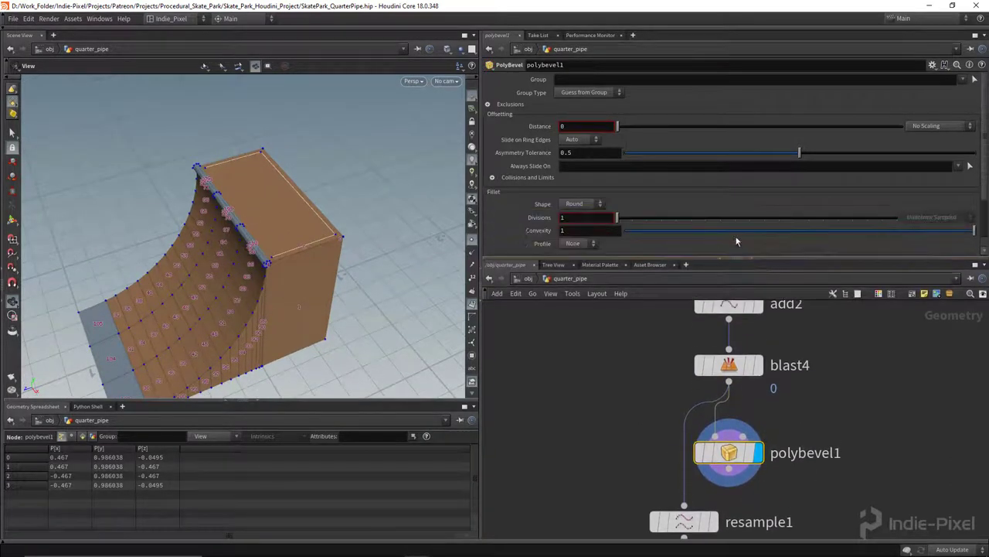
{"action": "left_click", "coordinate": [593, 92]}
{"action": "left_click", "coordinate": [580, 116]}
{"action": "middle_click_drag", "start_coordinate": [578, 124], "coordinate": [647, 159]}
{"action": "right_click_drag", "start_coordinate": [324, 210], "coordinate": [554, 255]}
{"action": "left_click_drag", "start_coordinate": [554, 254], "coordinate": [382, 298]}
{"action": "scroll", "coordinate": [374, 277], "scroll_direction": "up", "scroll_amount": 4}
{"action": "left_click_drag", "start_coordinate": [338, 270], "coordinate": [386, 258]}
{"action": "middle_click_drag", "start_coordinate": [603, 124], "coordinate": [640, 155]}
Set the PolyBevel's fillet divisions to 2 and check the rounded corners
{"action": "left_click_drag", "start_coordinate": [619, 206], "coordinate": [633, 207]}
{"action": "scroll", "coordinate": [341, 297], "scroll_direction": "down", "scroll_amount": 5}
{"action": "left_click_drag", "start_coordinate": [258, 274], "coordinate": [193, 258]}
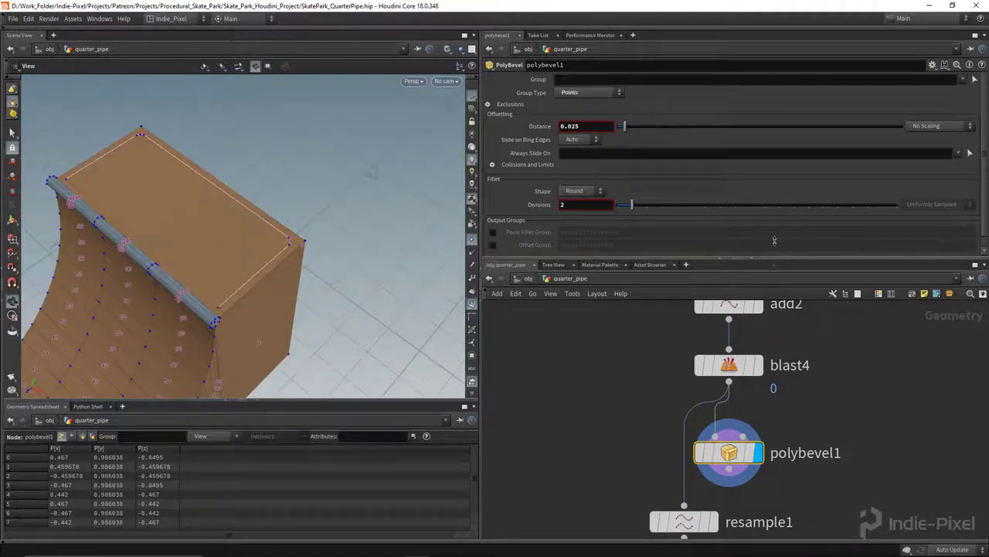
Feed polybevel1 into resample1, align the two nodes in the network, and display resample1
{"action": "left_click_drag", "start_coordinate": [775, 257], "coordinate": [775, 131]}
{"action": "middle_click_drag", "start_coordinate": [810, 443], "coordinate": [834, 358]}
{"action": "left_click", "coordinate": [752, 321]}
{"action": "left_click", "coordinate": [709, 357]}
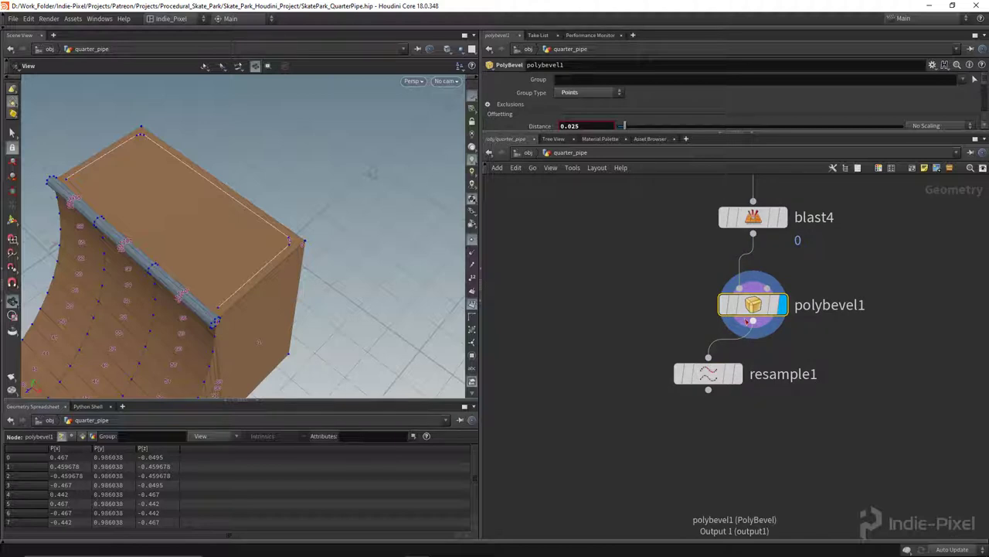
{"action": "left_click_drag", "start_coordinate": [706, 374], "coordinate": [653, 371]}
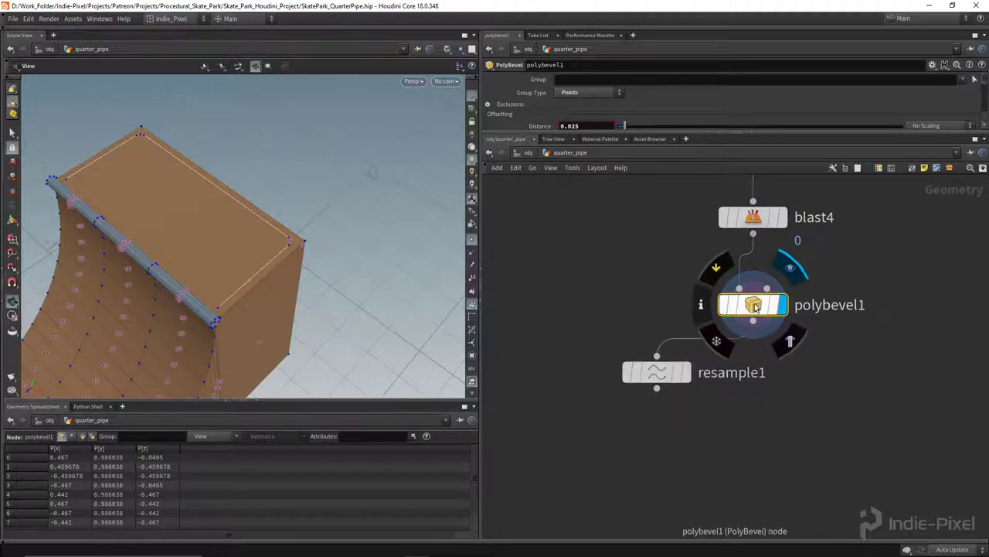
{"action": "left_click_drag", "start_coordinate": [756, 307], "coordinate": [659, 304]}
{"action": "left_click", "coordinate": [687, 374]}
{"action": "left_click_drag", "start_coordinate": [195, 232], "coordinate": [332, 254]}
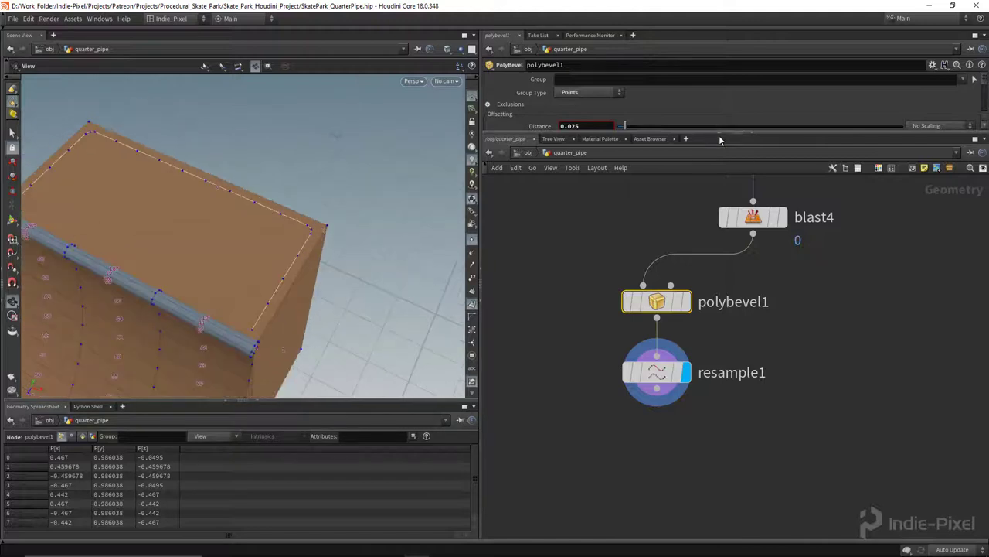
Try a PolyBevel distance of 1 on the railing curve, and undo it
{"action": "left_click_drag", "start_coordinate": [773, 130], "coordinate": [773, 210]}
{"action": "left_click", "coordinate": [588, 126]}
{"action": "type", "text": "1"}
{"action": "key", "text": "Return"}
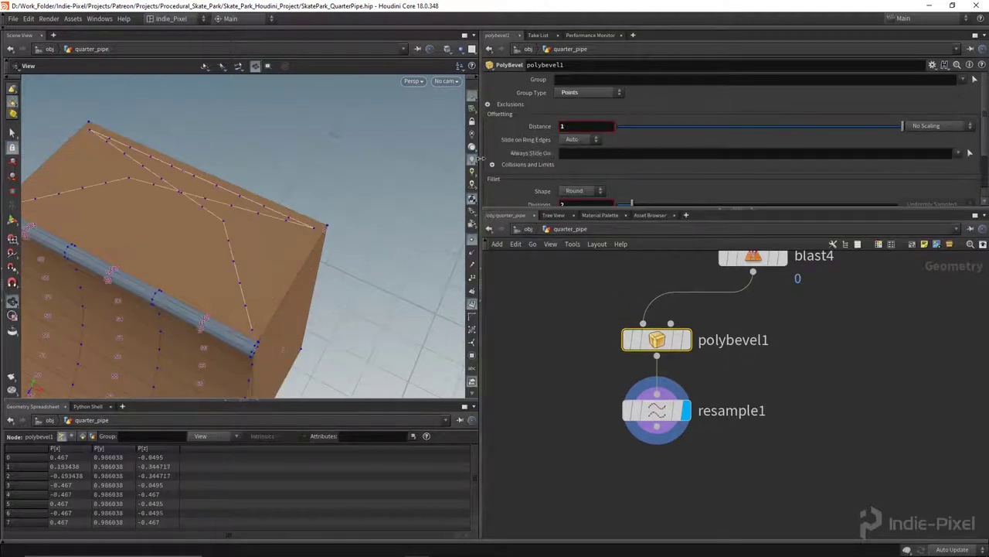
{"action": "left_click", "coordinate": [657, 410]}
{"action": "key", "text": "ctrl+z"}
{"action": "key", "text": "ctrl+z"}
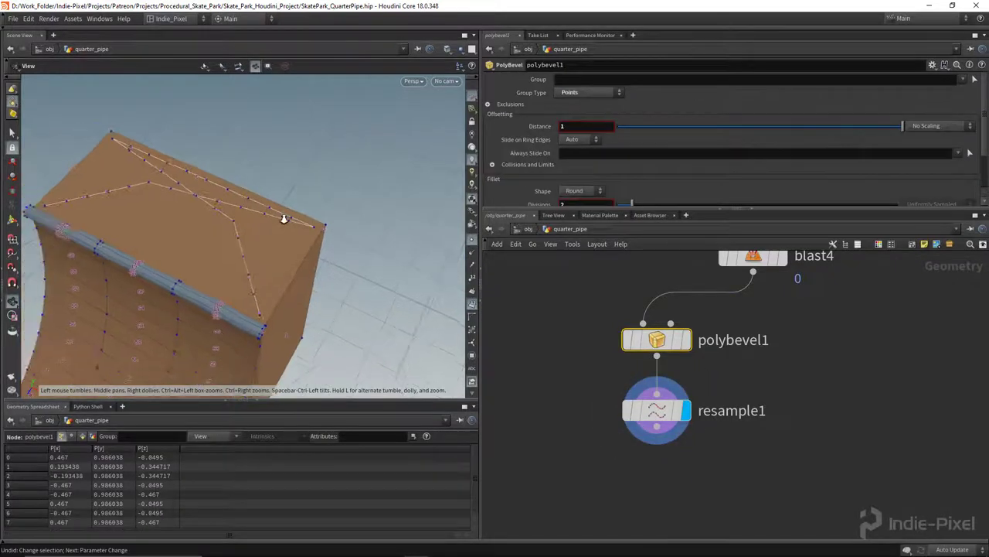
Try larger segment lengths on resample1, starting with 1, and settle on a length of 0.35
{"action": "left_click", "coordinate": [657, 411]}
{"action": "left_click", "coordinate": [579, 154]}
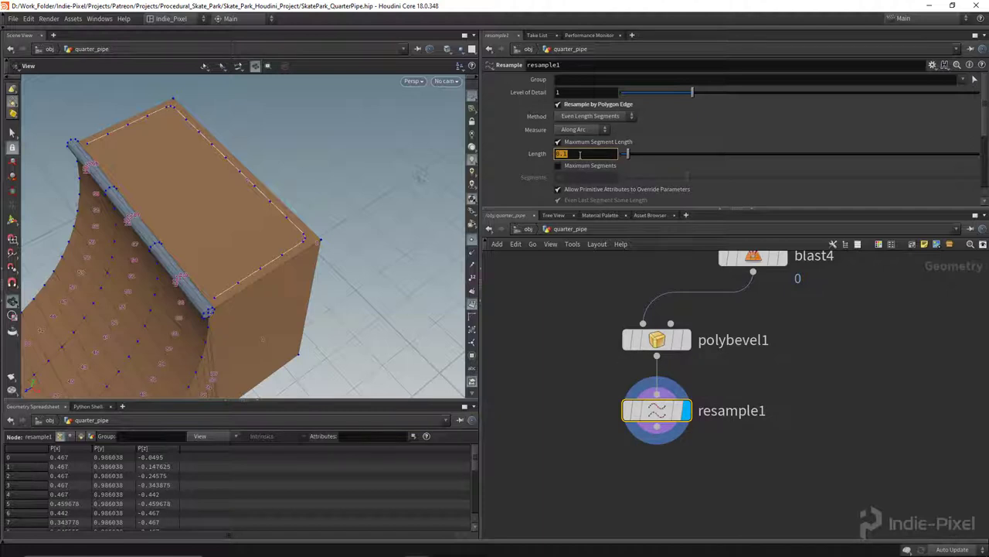
{"action": "type", "text": "1"}
{"action": "key", "text": "Return"}
{"action": "right_click_drag", "start_coordinate": [363, 221], "coordinate": [296, 206]}
{"action": "left_click_drag", "start_coordinate": [689, 154], "coordinate": [647, 160]}
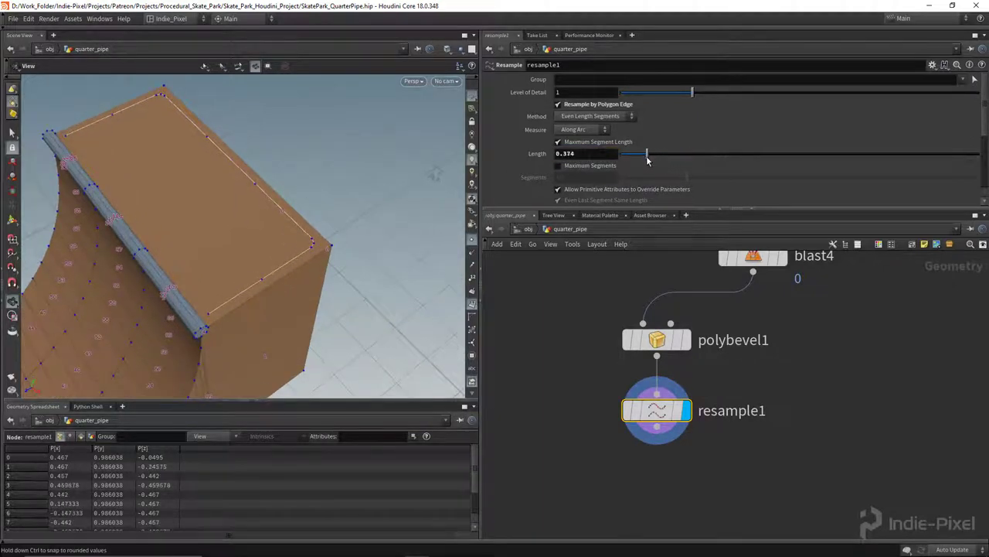
{"action": "left_click_drag", "start_coordinate": [376, 258], "coordinate": [306, 212]}
{"action": "left_click", "coordinate": [613, 154]}
{"action": "key", "text": "BackSpace"}
{"action": "type", "text": "5"}
{"action": "key", "text": "Return"}
{"action": "left_click_drag", "start_coordinate": [266, 227], "coordinate": [226, 261]}
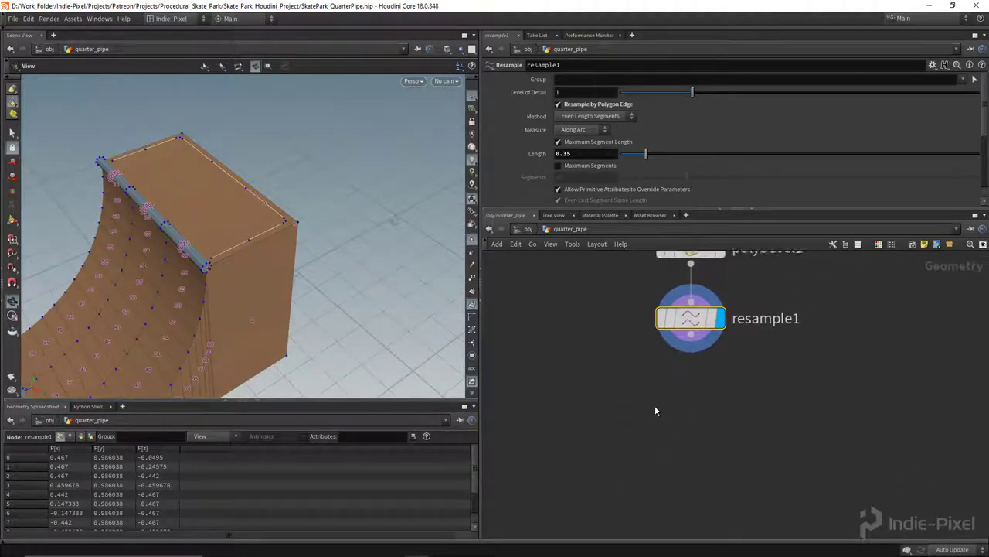
{"action": "key", "text": "Tab"}
{"action": "type", "text": "swe"}
{"action": "key", "text": "Return"}
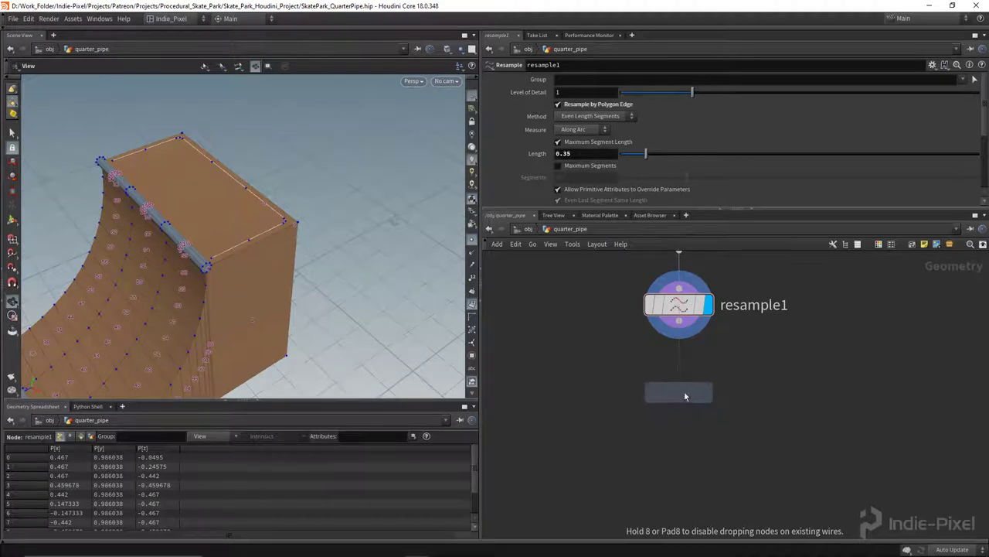
{"action": "left_click", "coordinate": [679, 394]}
{"action": "key", "text": "Delete"}
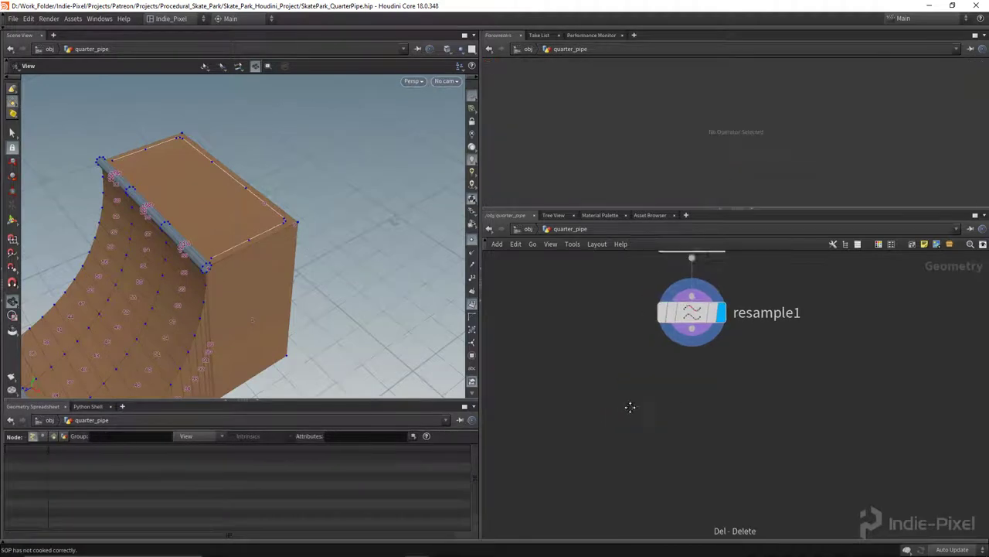
Add a Copy to Points node below resample1 and connect resample1 as its target points
{"action": "key", "text": "Tab"}
{"action": "type", "text": "copy"}
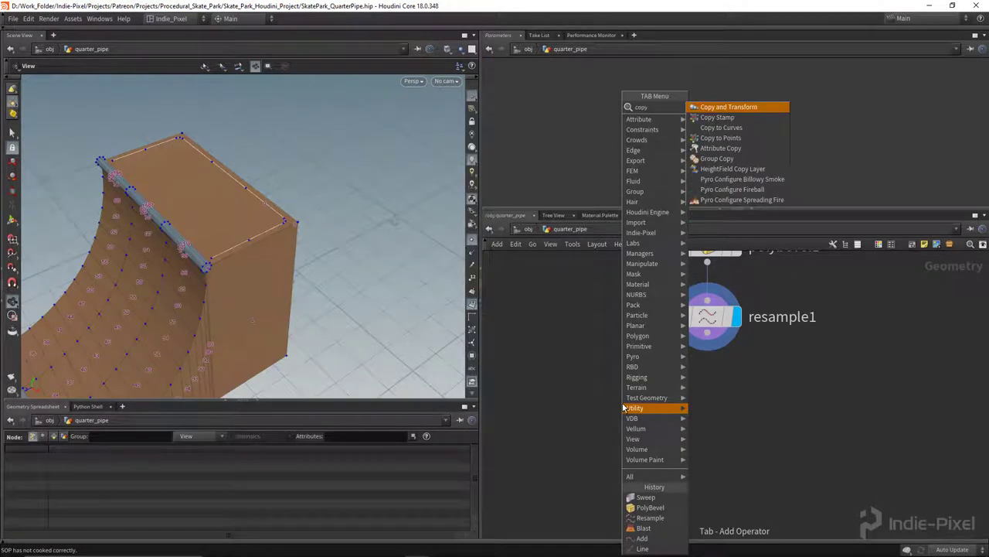
{"action": "left_click", "coordinate": [720, 137]}
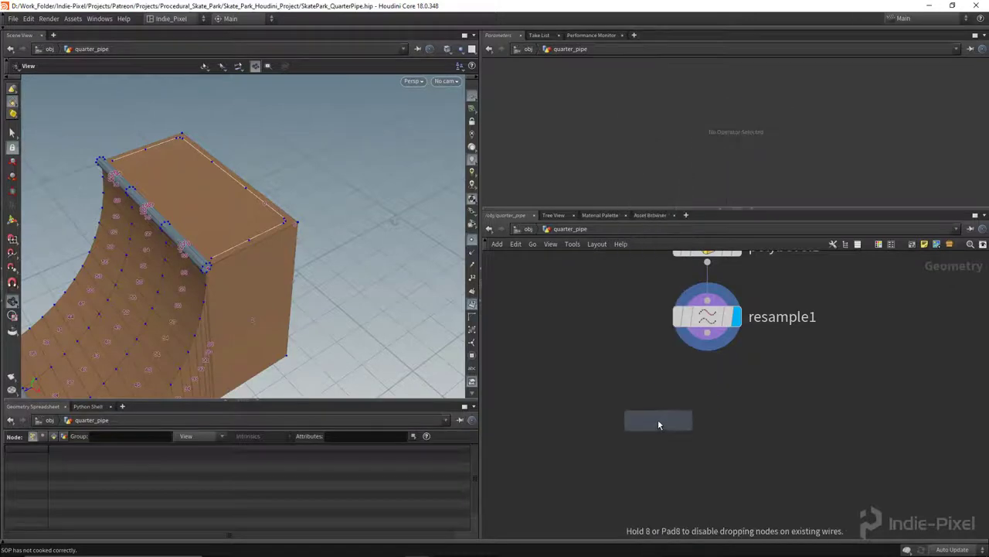
{"action": "left_click", "coordinate": [657, 419]}
{"action": "left_click_drag", "start_coordinate": [707, 334], "coordinate": [673, 404]}
{"action": "middle_click_drag", "start_coordinate": [622, 346], "coordinate": [648, 374]}
Add a Line node as the geometry input of copytopoints1, and display the copied vertical posts on the deck
{"action": "key", "text": "Tab"}
{"action": "type", "text": "li"}
{"action": "key", "text": "Return"}
{"action": "left_click", "coordinate": [591, 354]}
{"action": "left_click_drag", "start_coordinate": [591, 362], "coordinate": [666, 440]}
{"action": "left_click", "coordinate": [716, 452]}
{"action": "left_click_drag", "start_coordinate": [294, 201], "coordinate": [186, 161]}
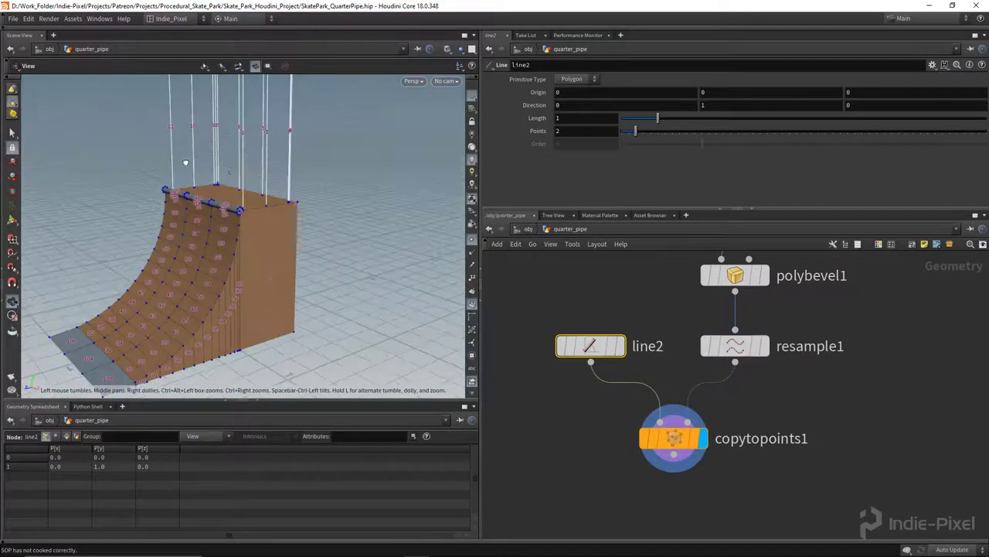
{"action": "right_click_drag", "start_coordinate": [229, 165], "coordinate": [219, 146]}
{"action": "left_click_drag", "start_coordinate": [219, 147], "coordinate": [280, 219]}
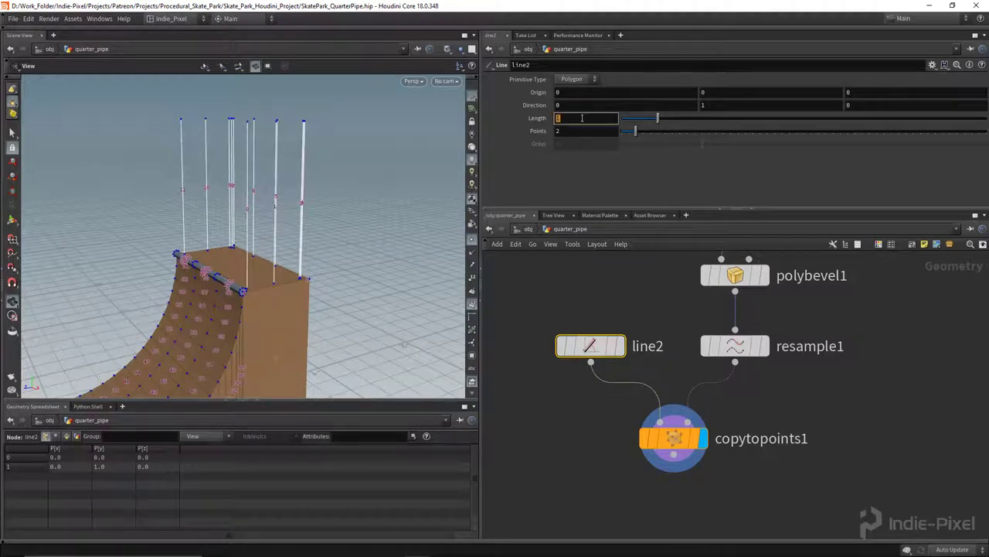
Try a length of 0.25 on line2, and settle on 0.3 for the posts
{"action": "left_click", "coordinate": [582, 118]}
{"action": "type", "text": ".25"}
{"action": "key", "text": "Return"}
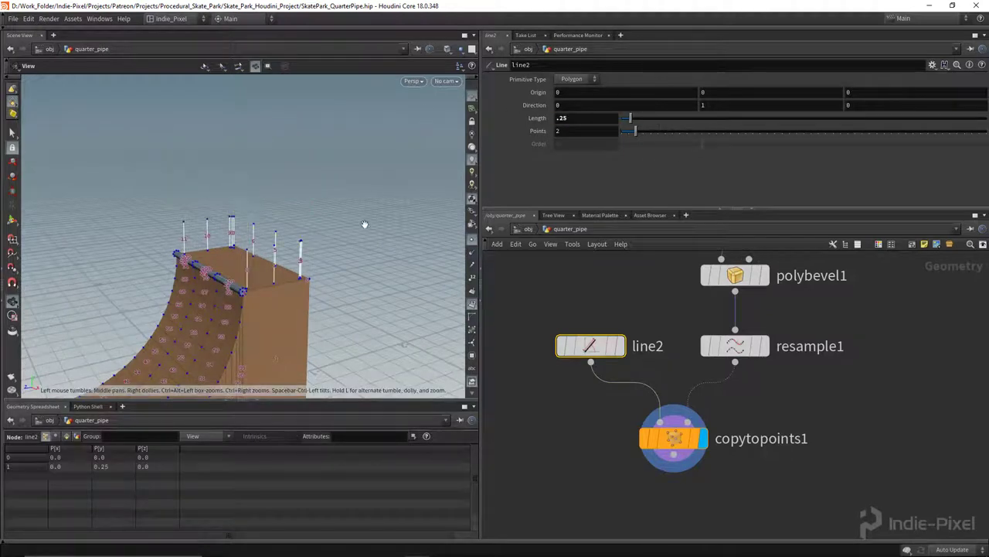
{"action": "left_click", "coordinate": [594, 118]}
{"action": "key", "text": "Return"}
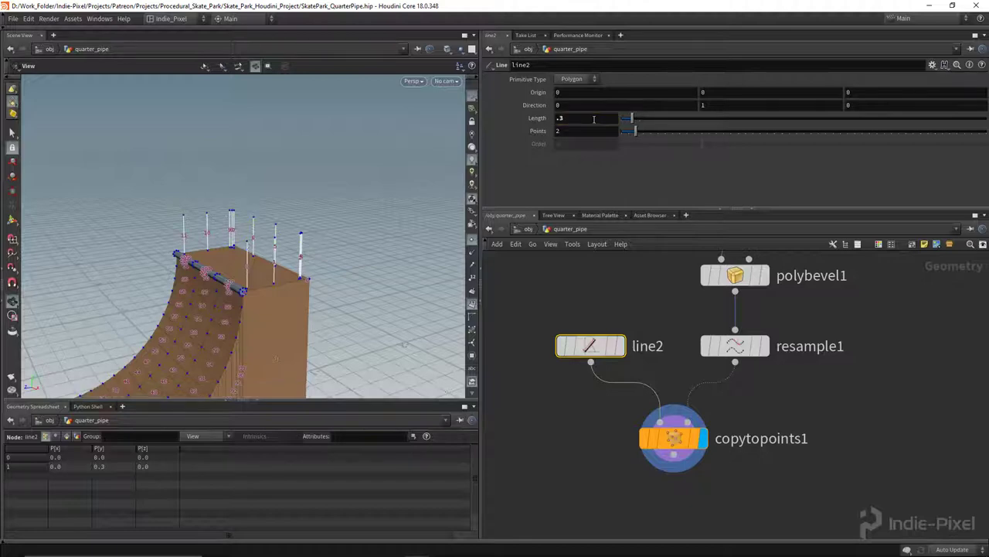
{"action": "left_click_drag", "start_coordinate": [292, 272], "coordinate": [264, 224]}
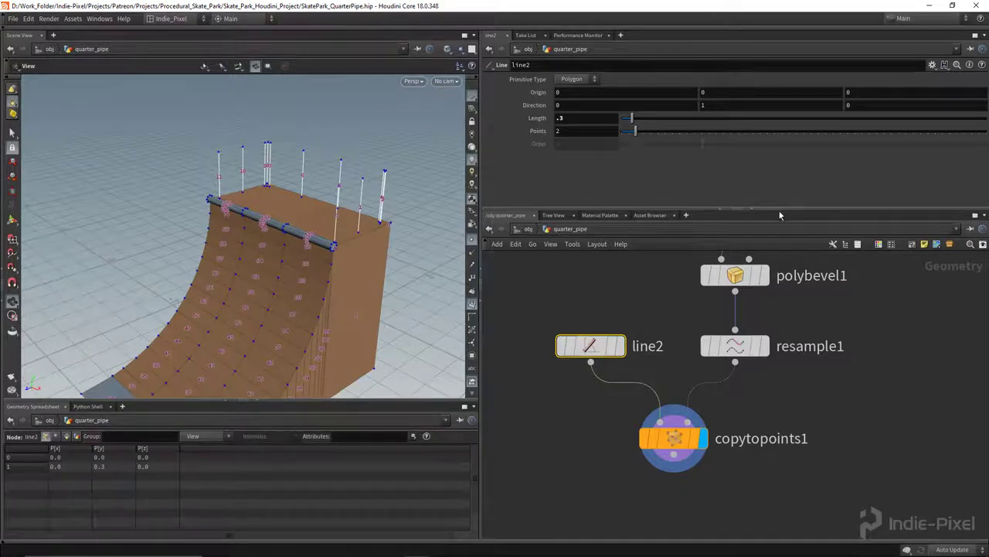
Open the quarter_pipe asset's type properties and add a separator after Coping Columns in the parameter list
{"action": "left_click_drag", "start_coordinate": [778, 209], "coordinate": [777, 188]}
{"action": "right_click", "coordinate": [562, 213]}
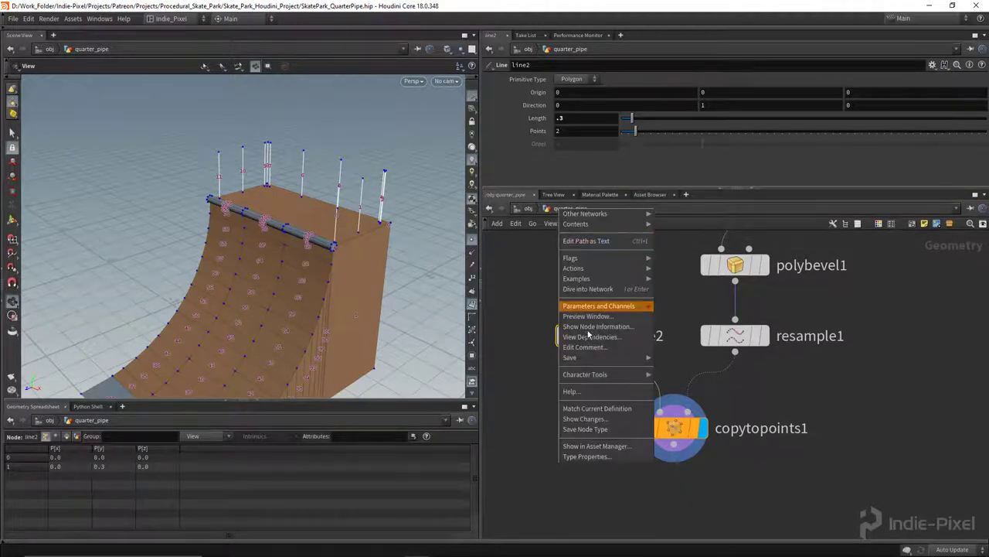
{"action": "left_click", "coordinate": [585, 457]}
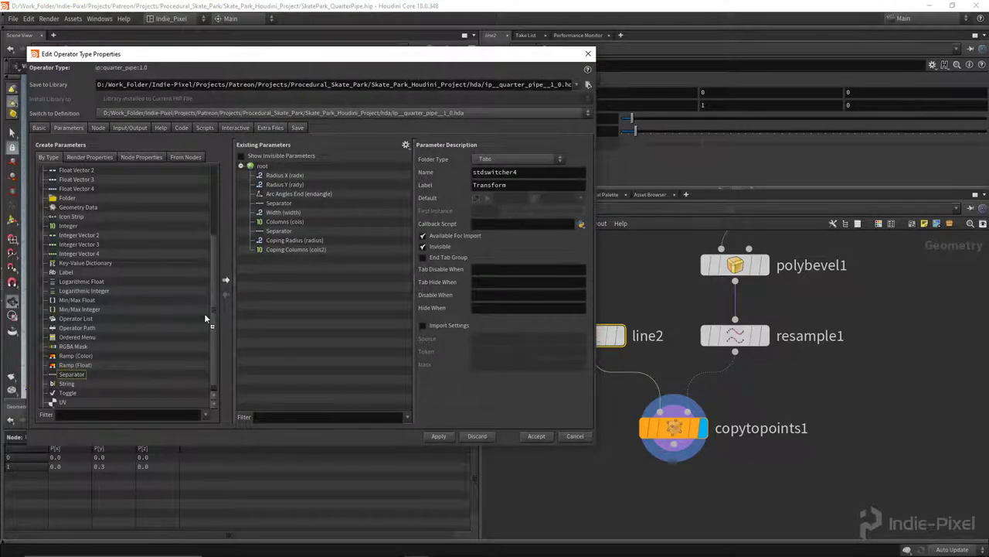
{"action": "left_click", "coordinate": [226, 280]}
Expose line2's Length as an asset parameter below the new separator and label it Railing Height
{"action": "left_click_drag", "start_coordinate": [520, 49], "coordinate": [376, 44]}
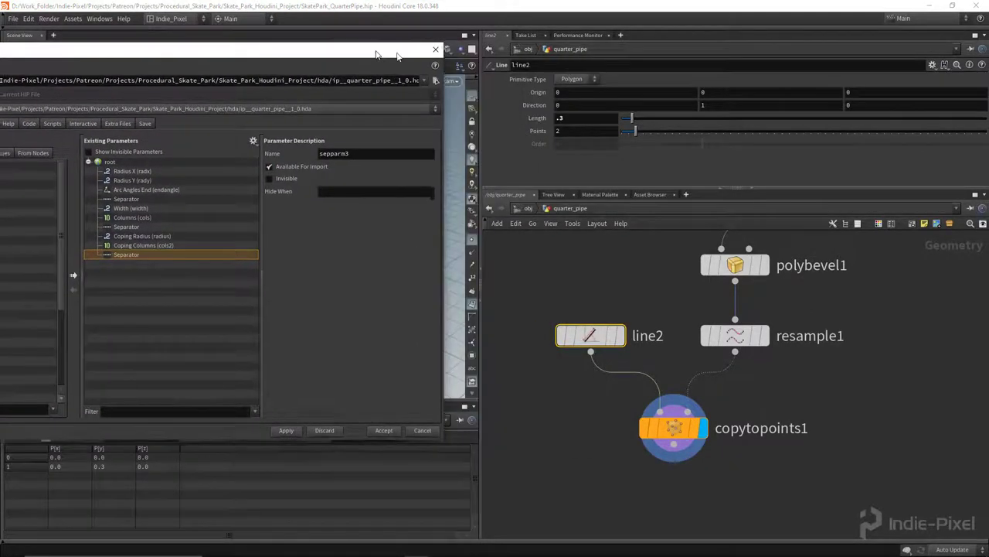
{"action": "left_click_drag", "start_coordinate": [540, 122], "coordinate": [186, 294]}
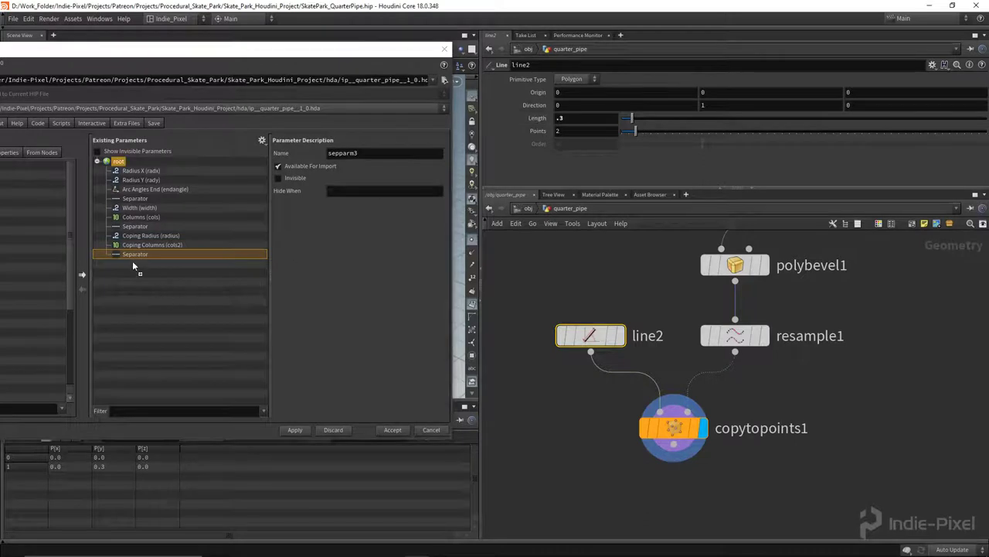
{"action": "left_click_drag", "start_coordinate": [132, 265], "coordinate": [134, 266]}
{"action": "left_click", "coordinate": [376, 180]}
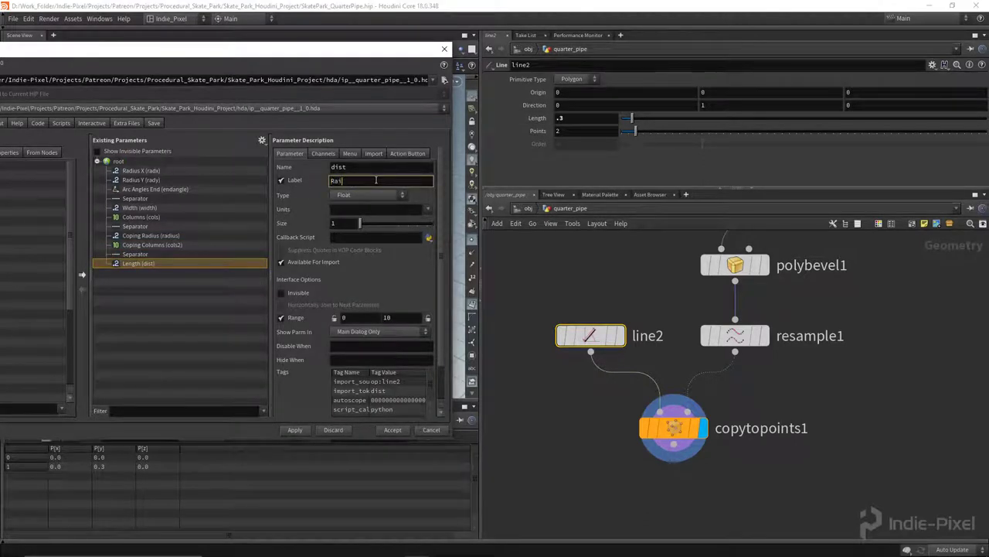
{"action": "type", "text": "Railing Height"}
{"action": "key", "text": "Return"}
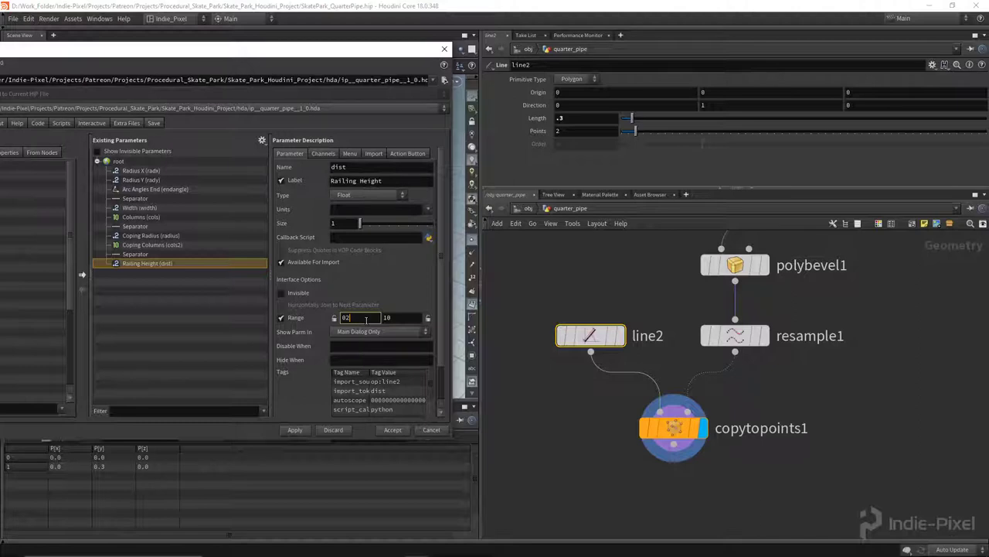
Limit the Railing Height parameter to a locked range of 0.2 to 2, and apply and accept the asset changes
{"action": "left_click", "coordinate": [335, 317]}
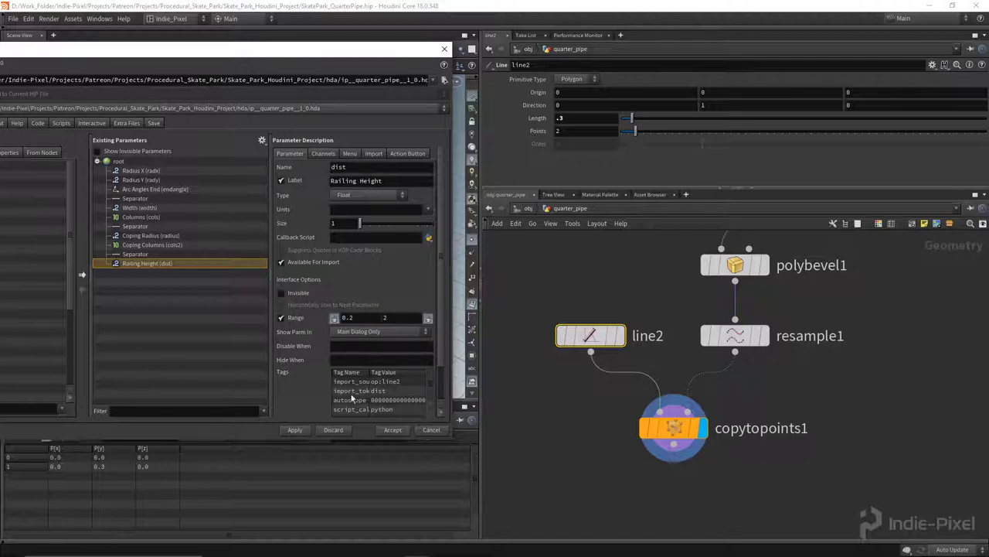
{"action": "left_click", "coordinate": [294, 430]}
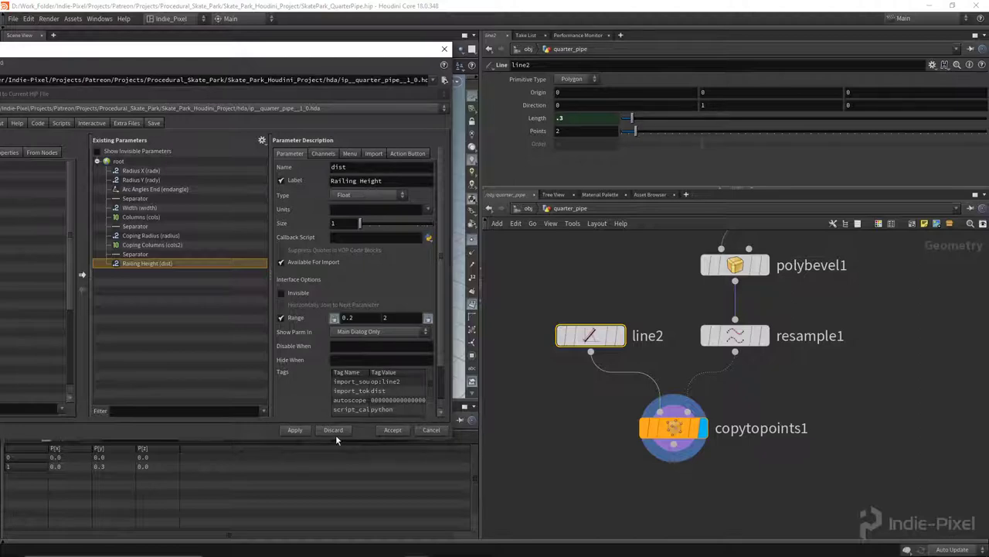
{"action": "left_click", "coordinate": [393, 429]}
Add a Group by Range node below copytopoints1, connect it, and display its result
{"action": "left_click_drag", "start_coordinate": [338, 268], "coordinate": [235, 189]}
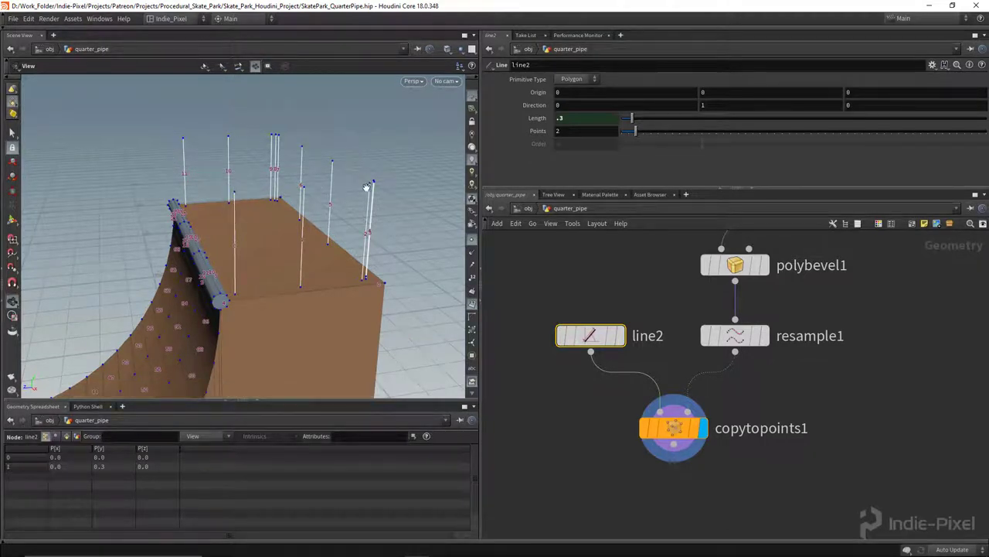
{"action": "left_click_drag", "start_coordinate": [293, 248], "coordinate": [198, 246]}
{"action": "middle_click_drag", "start_coordinate": [661, 528], "coordinate": [647, 395]}
{"action": "key", "text": "Tab"}
{"action": "type", "text": "gr"}
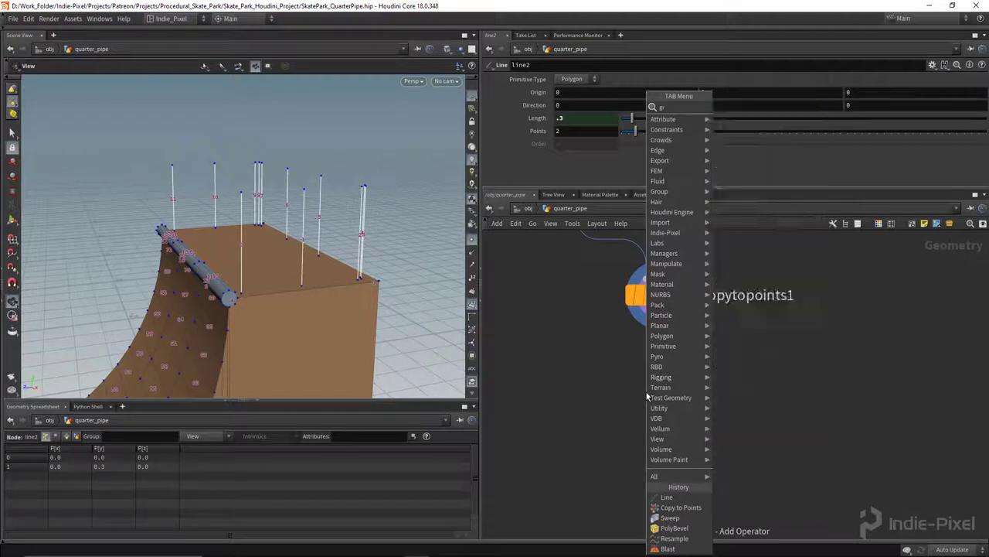
{"action": "type", "text": "oup"}
{"action": "key", "text": "Down"}
{"action": "key", "text": "Down"}
{"action": "key", "text": "Down"}
{"action": "key", "text": "Down"}
{"action": "key", "text": "Down"}
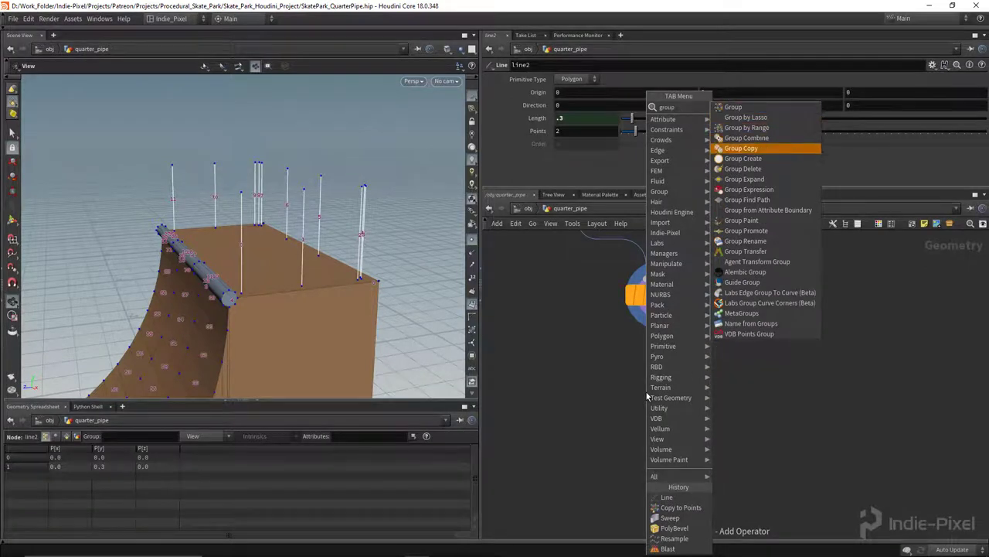
{"action": "key", "text": "Up"}
{"action": "key", "text": "Up"}
{"action": "key", "text": "Up"}
{"action": "key", "text": "Return"}
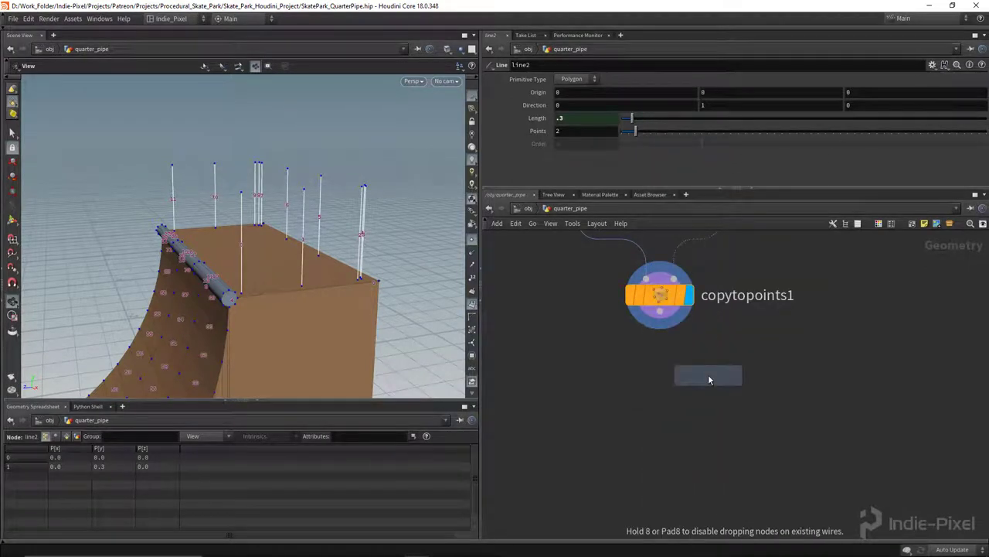
{"action": "left_click", "coordinate": [663, 371]}
{"action": "left_click_drag", "start_coordinate": [661, 355], "coordinate": [659, 312]}
{"action": "left_click", "coordinate": [689, 380]}
Set grouprange3's Start and End offsets to 1 and name the group innerprims
{"action": "middle_click_drag", "start_coordinate": [741, 330], "coordinate": [748, 357]}
{"action": "scroll", "coordinate": [663, 151], "scroll_direction": "down", "scroll_amount": 1}
{"action": "left_click_drag", "start_coordinate": [660, 151], "coordinate": [669, 163]}
{"action": "left_click_drag", "start_coordinate": [176, 225], "coordinate": [233, 237]}
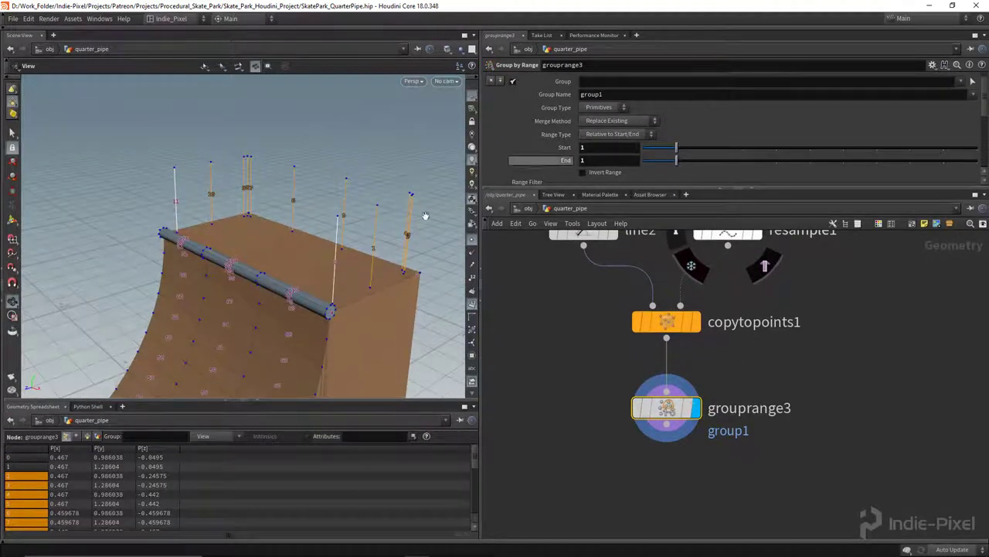
{"action": "middle_click_drag", "start_coordinate": [344, 266], "coordinate": [316, 257]}
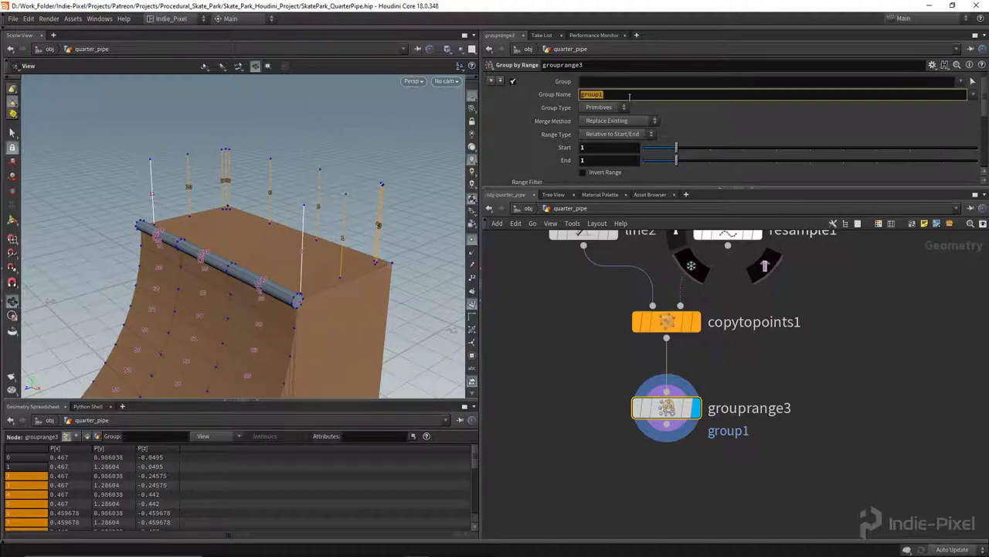
{"action": "type", "text": "s"}
{"action": "key", "text": "Return"}
Add a Split node below grouprange3, connect it, and display its result
{"action": "middle_click_drag", "start_coordinate": [662, 497], "coordinate": [662, 366]}
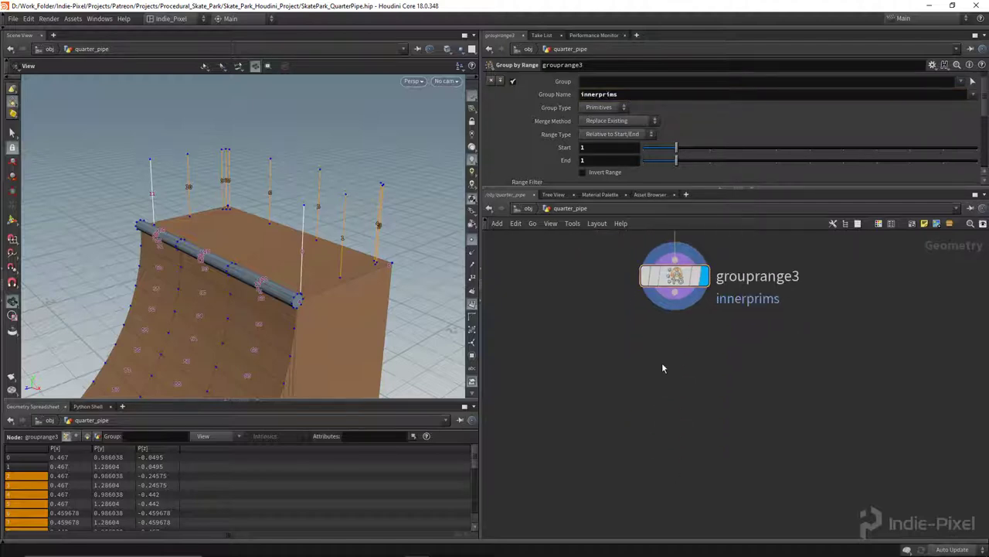
{"action": "key", "text": "Tab"}
{"action": "type", "text": "spl"}
{"action": "key", "text": "Return"}
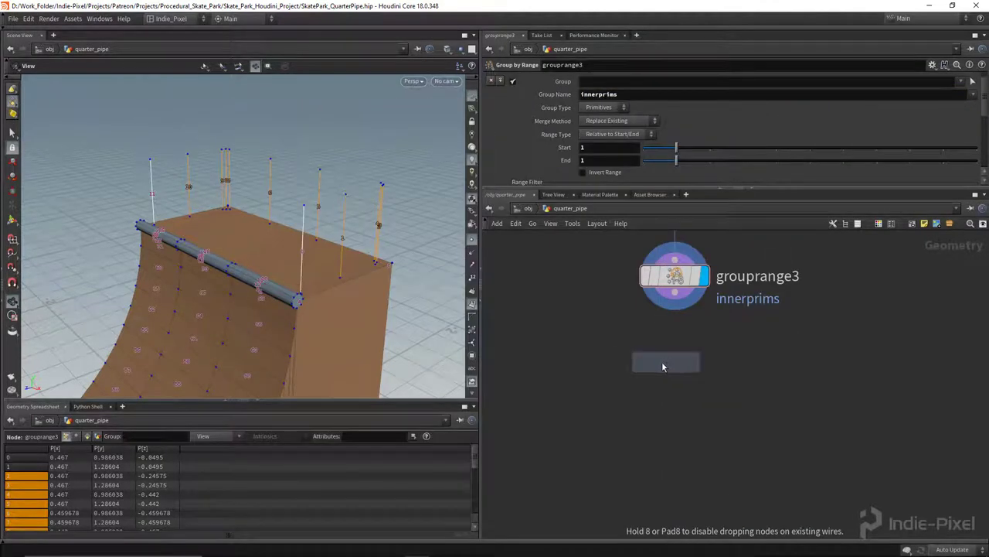
{"action": "left_click", "coordinate": [674, 355]}
{"action": "left_click_drag", "start_coordinate": [675, 293], "coordinate": [675, 338]}
{"action": "left_click", "coordinate": [703, 355]}
Set split2's group to innerprims
{"action": "left_click", "coordinate": [980, 79]}
{"action": "left_click", "coordinate": [910, 99]}
{"action": "left_click_drag", "start_coordinate": [279, 228], "coordinate": [346, 167]}
{"action": "mouse_move", "coordinate": [690, 377]}
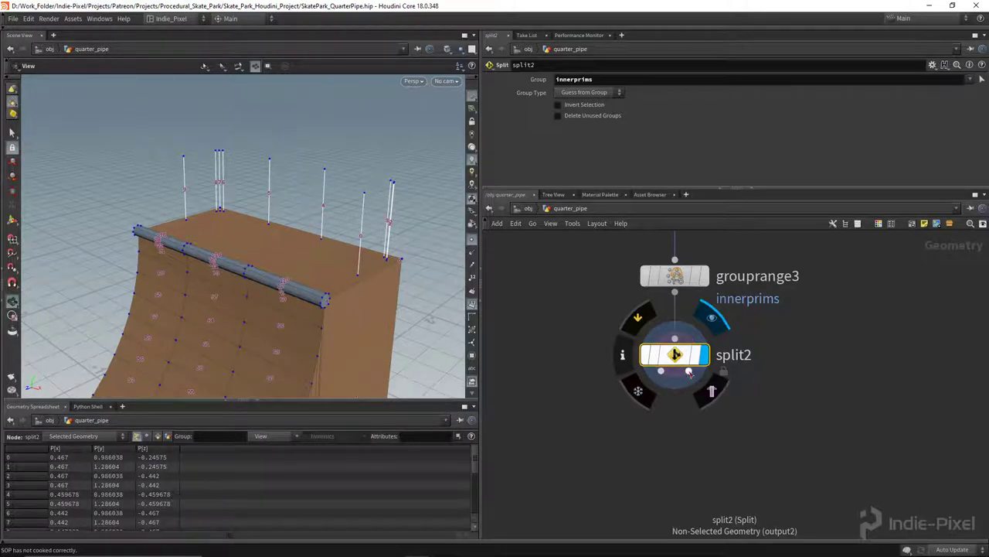
Add a Fuse node fed by split2's selected-geometry output, and display its result
{"action": "left_click_drag", "start_coordinate": [363, 257], "coordinate": [281, 236]}
{"action": "right_click_drag", "start_coordinate": [280, 237], "coordinate": [321, 258]}
{"action": "middle_click_drag", "start_coordinate": [740, 415], "coordinate": [744, 413]}
{"action": "left_click_drag", "start_coordinate": [376, 178], "coordinate": [321, 195]}
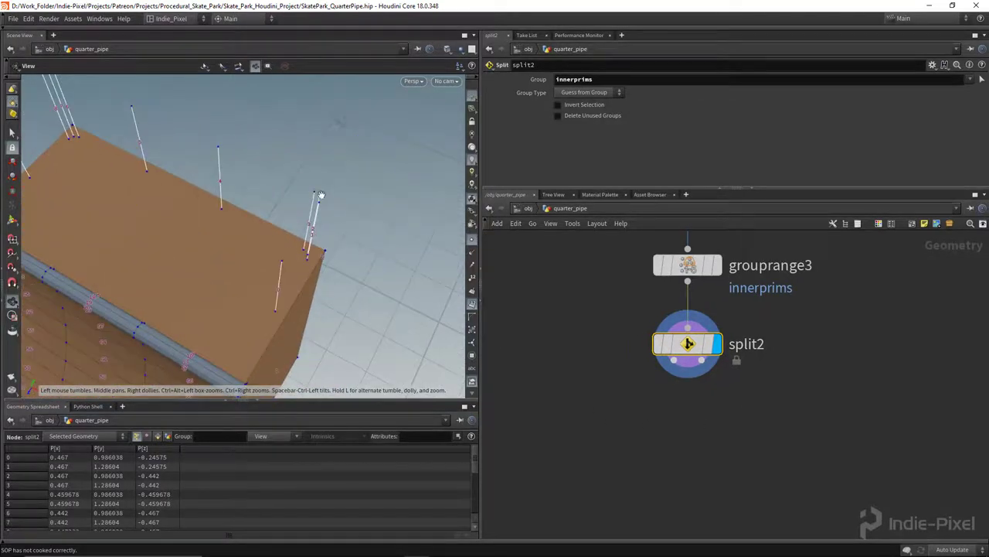
{"action": "key", "text": "Tab"}
{"action": "type", "text": "fuse"}
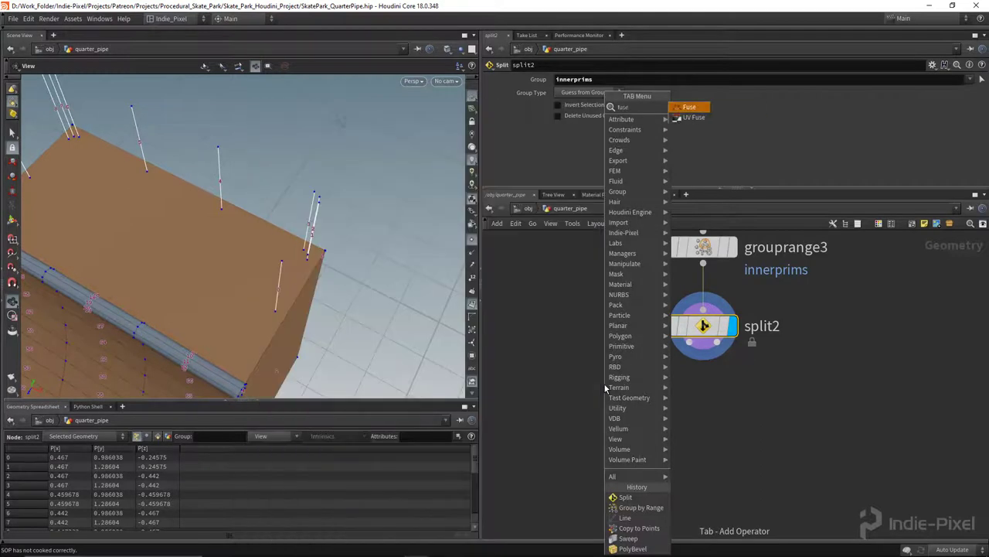
{"action": "key", "text": "Return"}
{"action": "left_click", "coordinate": [618, 403]}
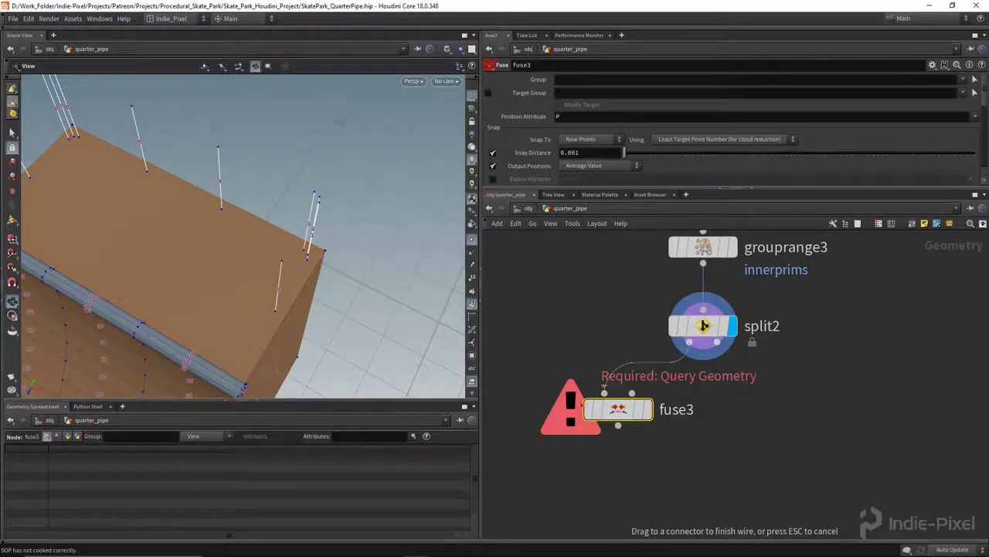
{"action": "left_click", "coordinate": [649, 410]}
Raise fuse3's Snap Distance to about 0.043 to merge the clustered corner posts
{"action": "scroll", "coordinate": [636, 130], "scroll_direction": "down", "scroll_amount": 1}
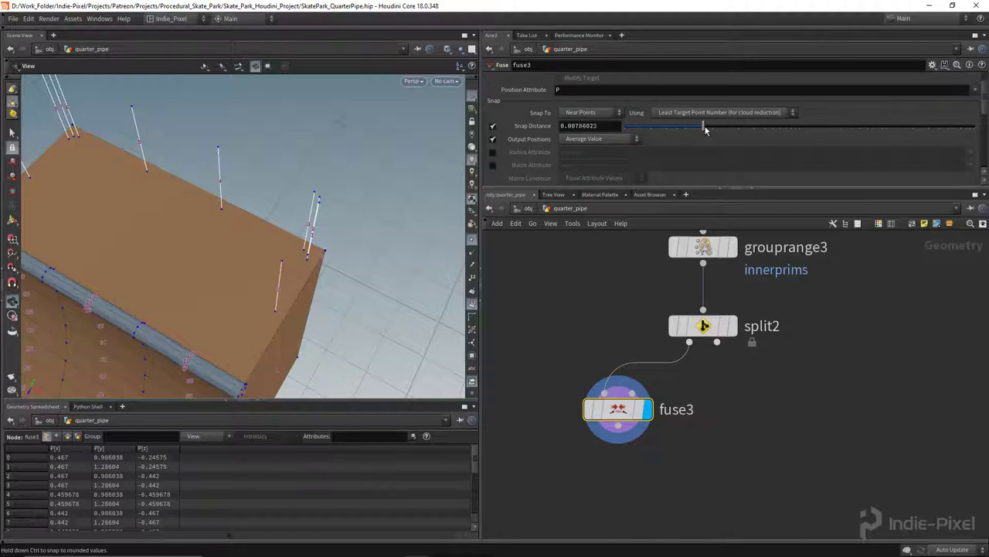
{"action": "left_click_drag", "start_coordinate": [735, 133], "coordinate": [767, 126]}
{"action": "left_click_drag", "start_coordinate": [193, 278], "coordinate": [232, 232]}
{"action": "middle_click_drag", "start_coordinate": [571, 315], "coordinate": [580, 248]}
{"action": "mouse_move", "coordinate": [621, 344]}
{"action": "left_mouse_down"}
{"action": "mouse_move", "coordinate": [586, 346]}
{"action": "mouse_move", "coordinate": [604, 345]}
{"action": "left_mouse_up"}
Add a Sweep node below fuse3, connect fuse3 as its backbone input, and display it
{"action": "middle_click_drag", "start_coordinate": [565, 432], "coordinate": [601, 386]}
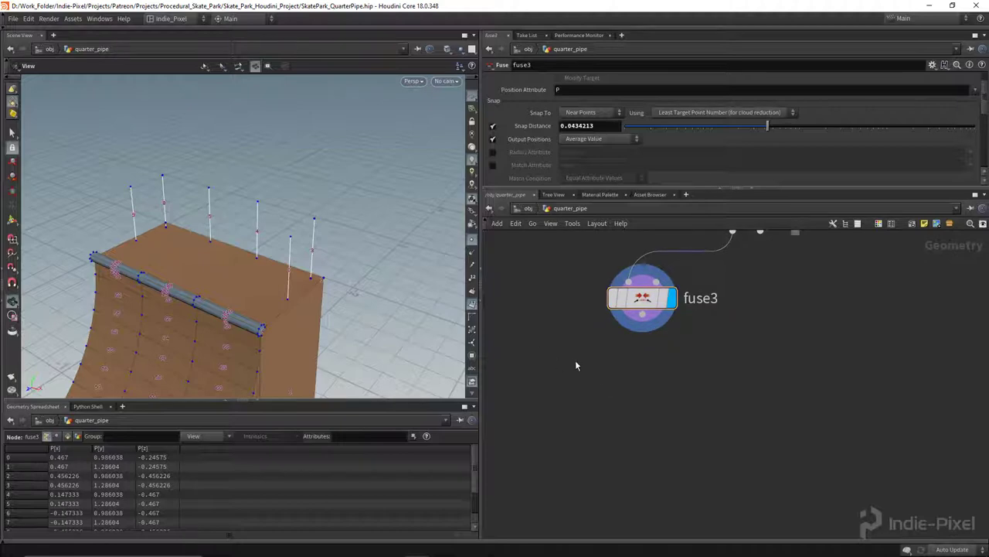
{"action": "key", "text": "Tab"}
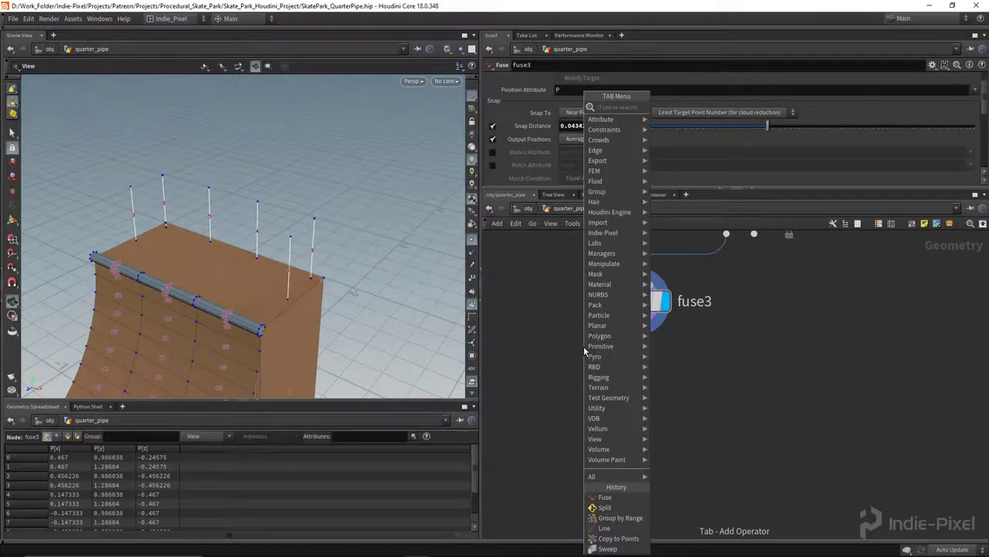
{"action": "type", "text": "swee"}
{"action": "key", "text": "Return"}
{"action": "left_click", "coordinate": [628, 369]}
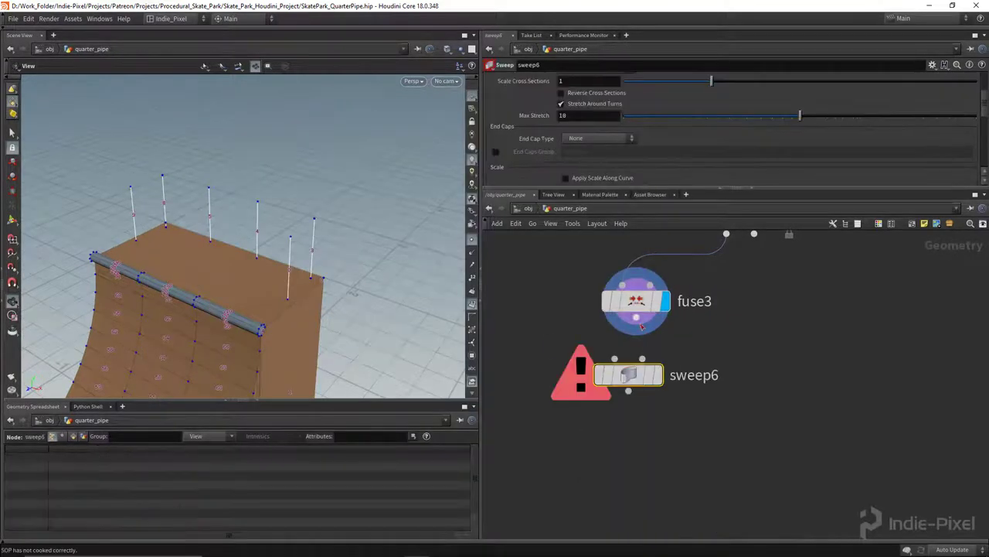
{"action": "left_click", "coordinate": [665, 338]}
{"action": "left_click_drag", "start_coordinate": [629, 374], "coordinate": [636, 378]}
Set sweep6's surface shape to Round Tube and reduce its radius to 0.009
{"action": "left_click_drag", "start_coordinate": [299, 304], "coordinate": [306, 305]}
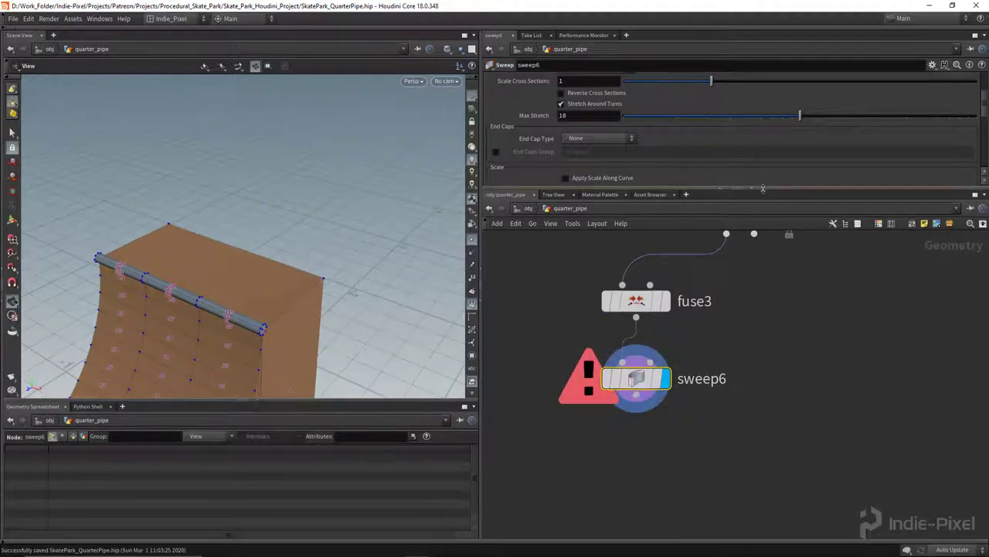
{"action": "left_click_drag", "start_coordinate": [759, 189], "coordinate": [757, 283]}
{"action": "scroll", "coordinate": [624, 161], "scroll_direction": "up", "scroll_amount": 3}
{"action": "left_click", "coordinate": [610, 132]}
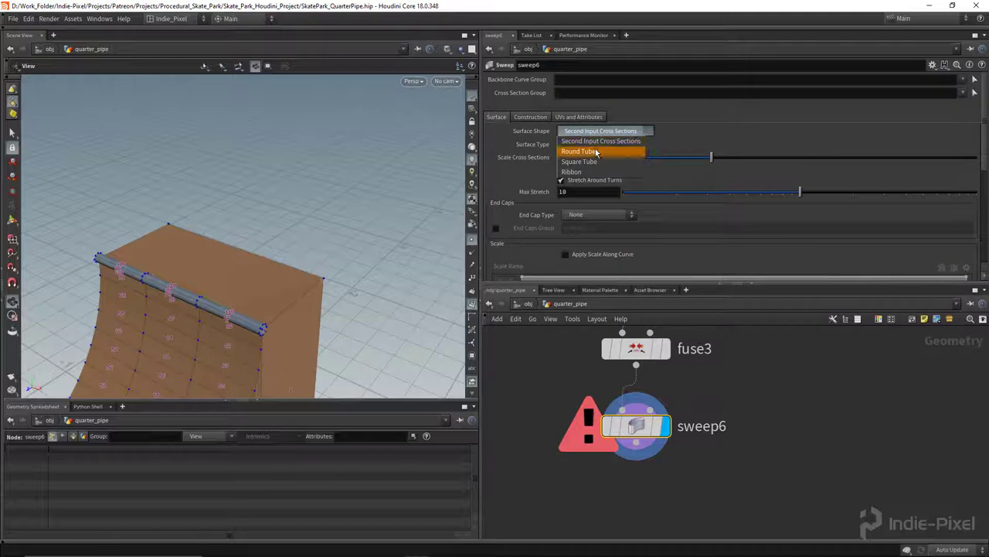
{"action": "left_click", "coordinate": [578, 151]}
{"action": "left_click_drag", "start_coordinate": [363, 220], "coordinate": [401, 228]}
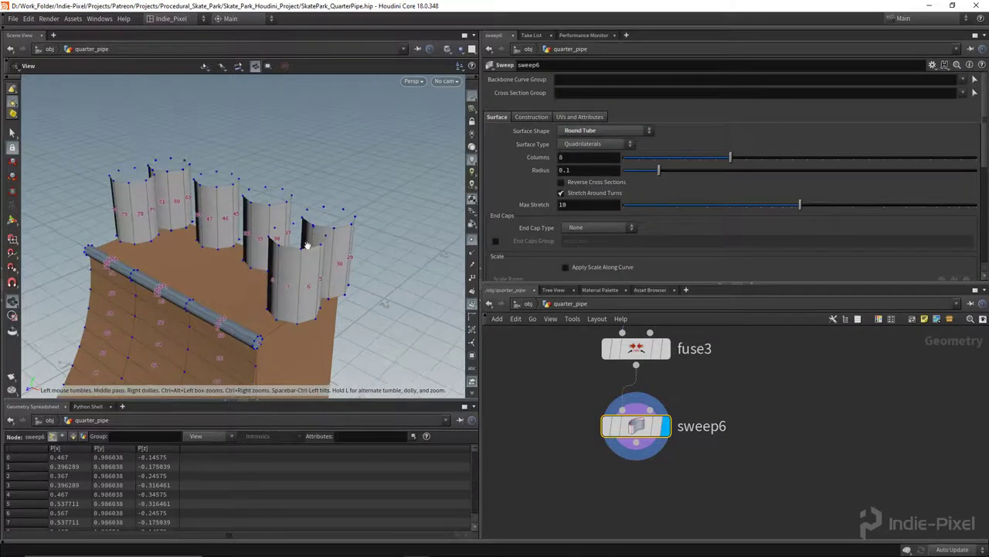
{"action": "left_click_drag", "start_coordinate": [659, 170], "coordinate": [627, 180]}
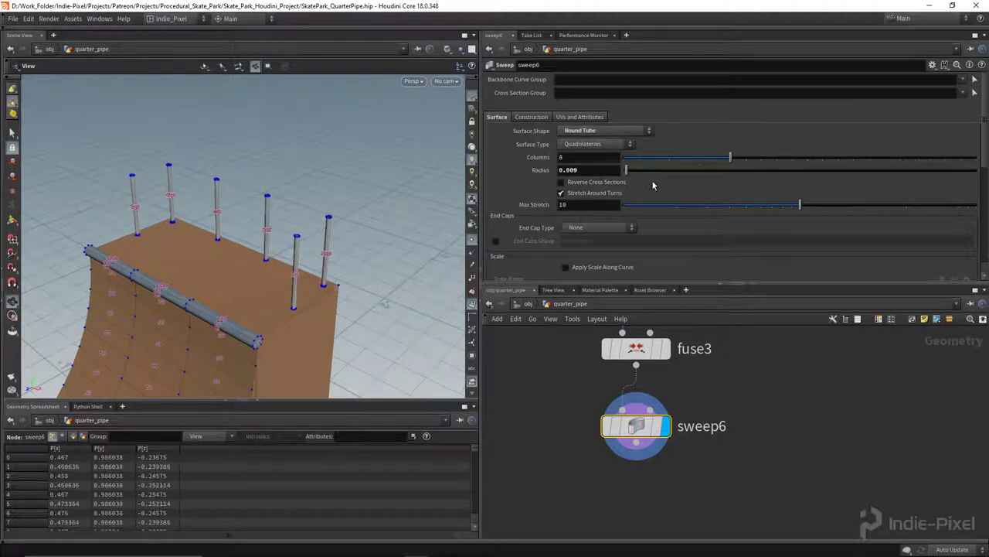
Increase the number of columns on sweep6 to 12 for rounder posts
{"action": "scroll", "coordinate": [382, 274], "scroll_direction": "up", "scroll_amount": 3}
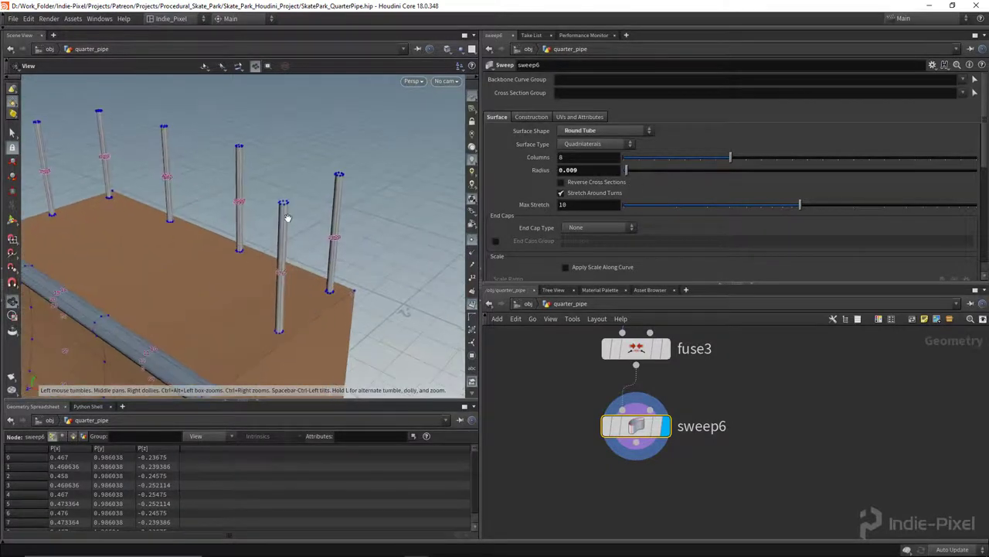
{"action": "left_click_drag", "start_coordinate": [731, 159], "coordinate": [777, 159]}
{"action": "left_click_drag", "start_coordinate": [278, 232], "coordinate": [369, 232]}
{"action": "left_click_drag", "start_coordinate": [776, 158], "coordinate": [793, 158]}
Hide the point markers and primitive numbers in the viewport and toggle the wireframe shading
{"action": "mouse_move", "coordinate": [289, 206]}
{"action": "left_mouse_down"}
{"action": "mouse_move", "coordinate": [255, 224]}
{"action": "mouse_move", "coordinate": [299, 250]}
{"action": "mouse_move", "coordinate": [194, 239]}
{"action": "mouse_move", "coordinate": [282, 240]}
{"action": "left_mouse_up"}
{"action": "left_click", "coordinate": [474, 306]}
{"action": "right_click_drag", "start_coordinate": [283, 239], "coordinate": [259, 259]}
{"action": "key", "text": "shift+w"}
{"action": "mouse_move", "coordinate": [259, 259]}
{"action": "left_mouse_down"}
{"action": "mouse_move", "coordinate": [261, 224]}
{"action": "mouse_move", "coordinate": [308, 265]}
{"action": "mouse_move", "coordinate": [225, 237]}
{"action": "mouse_move", "coordinate": [340, 214]}
{"action": "mouse_move", "coordinate": [256, 250]}
{"action": "left_mouse_up"}
Display split2, resample1 and polybevel1 in turn to compare the post lines with the bevelled deck curve
{"action": "left_click_drag", "start_coordinate": [761, 281], "coordinate": [761, 257]}
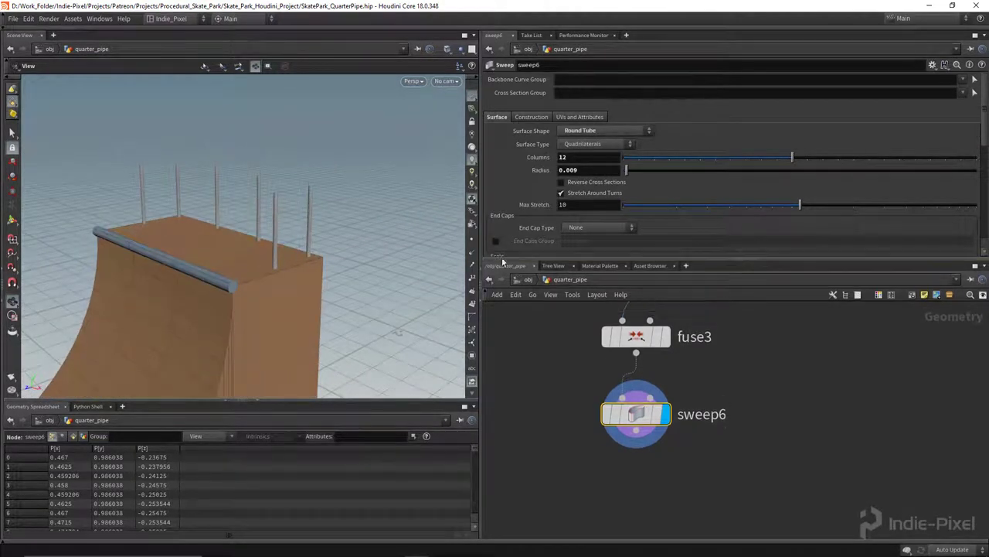
{"action": "scroll", "coordinate": [696, 379], "scroll_direction": "down", "scroll_amount": 5}
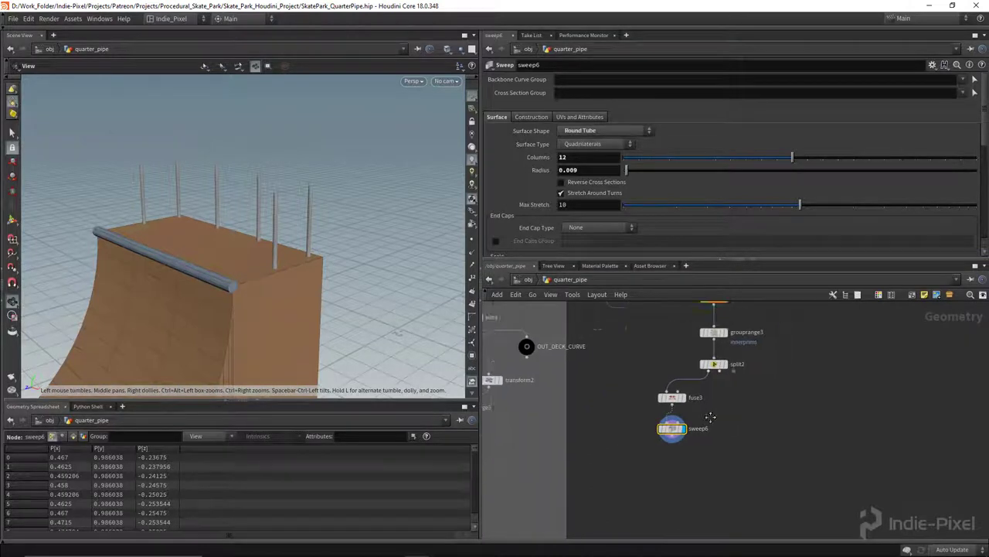
{"action": "scroll", "coordinate": [773, 294], "scroll_direction": "up", "scroll_amount": 5}
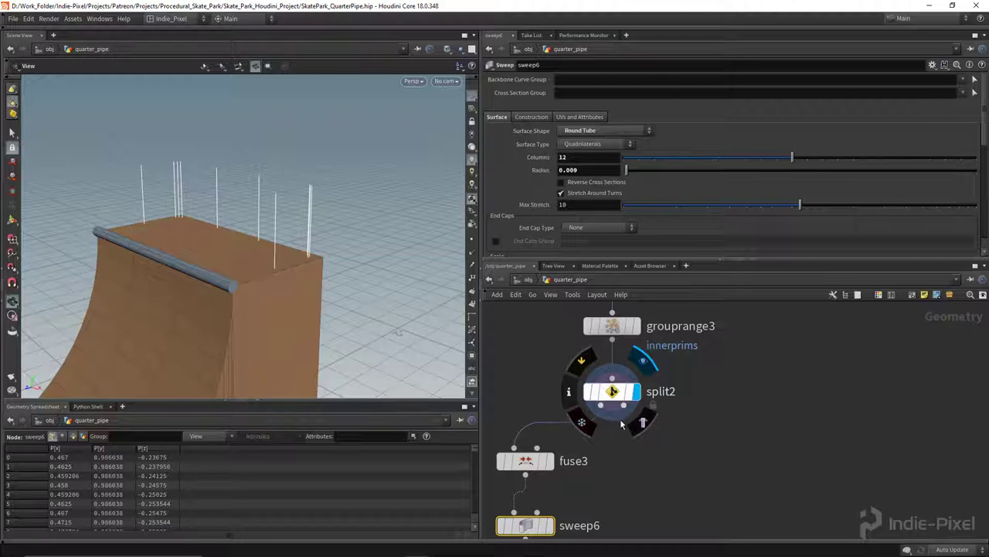
{"action": "left_click", "coordinate": [644, 422]}
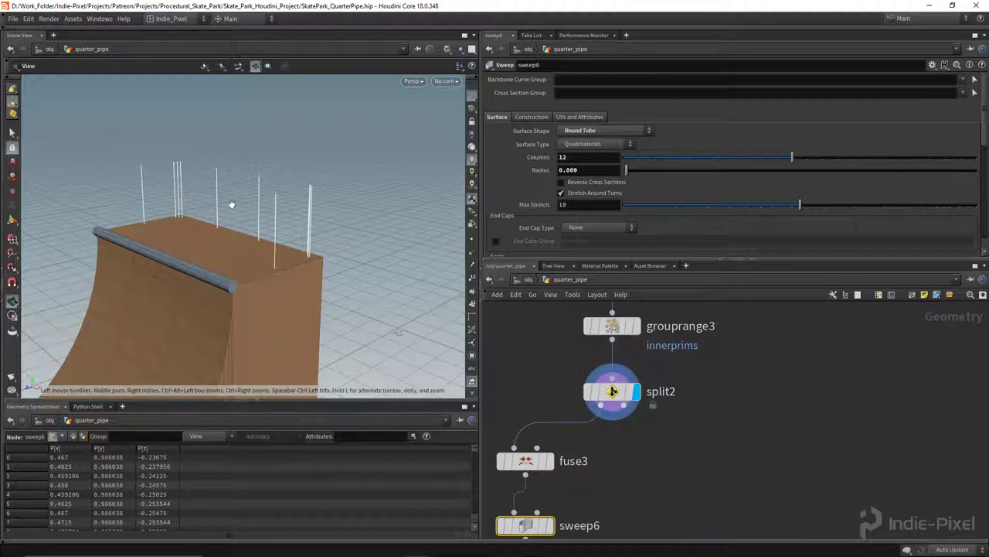
{"action": "middle_click_drag", "start_coordinate": [688, 306], "coordinate": [654, 453]}
{"action": "scroll", "coordinate": [654, 373], "scroll_direction": "down", "scroll_amount": 2}
{"action": "scroll", "coordinate": [655, 373], "scroll_direction": "up", "scroll_amount": 1}
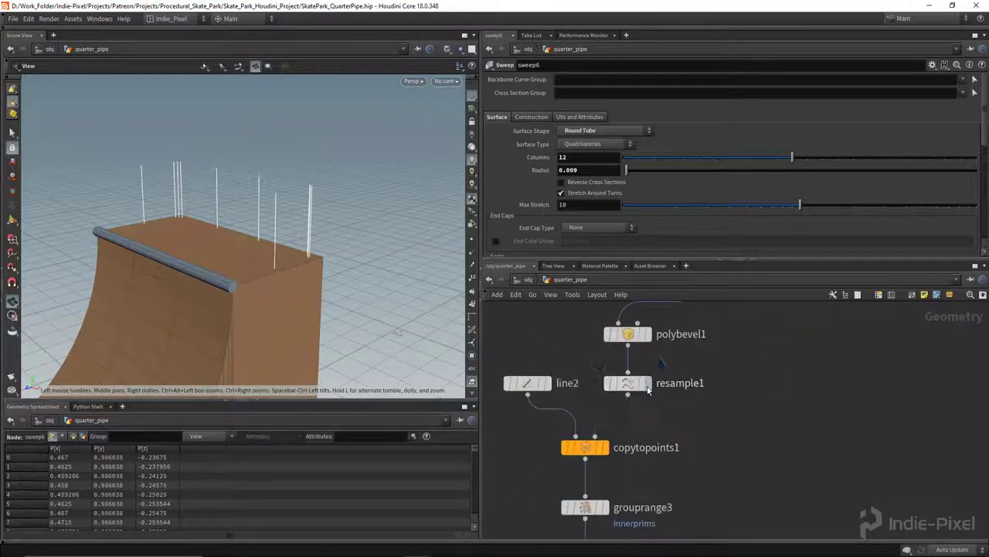
{"action": "left_click", "coordinate": [649, 387]}
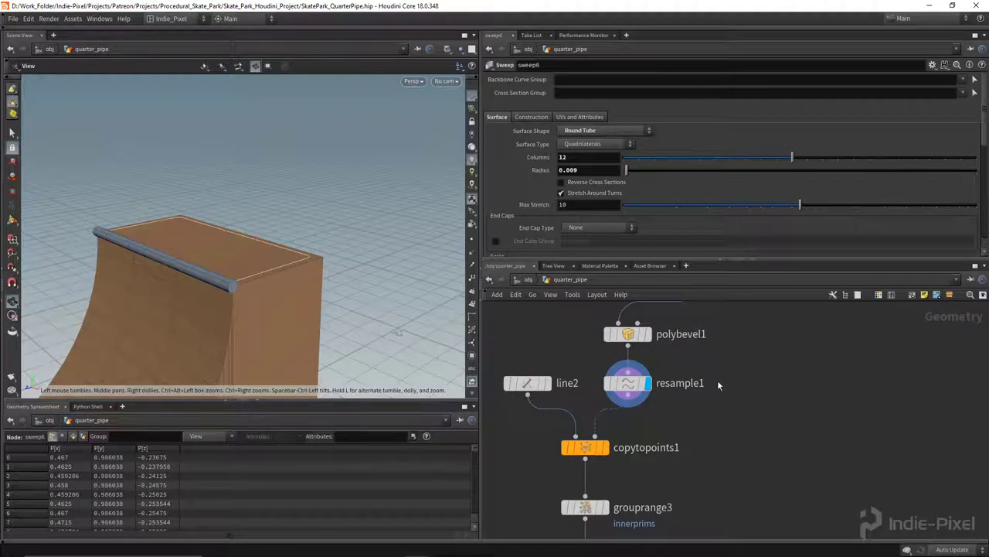
{"action": "middle_click_drag", "start_coordinate": [716, 385], "coordinate": [686, 389]}
{"action": "left_click_drag", "start_coordinate": [239, 199], "coordinate": [205, 226]}
{"action": "middle_click_drag", "start_coordinate": [648, 472], "coordinate": [652, 482]}
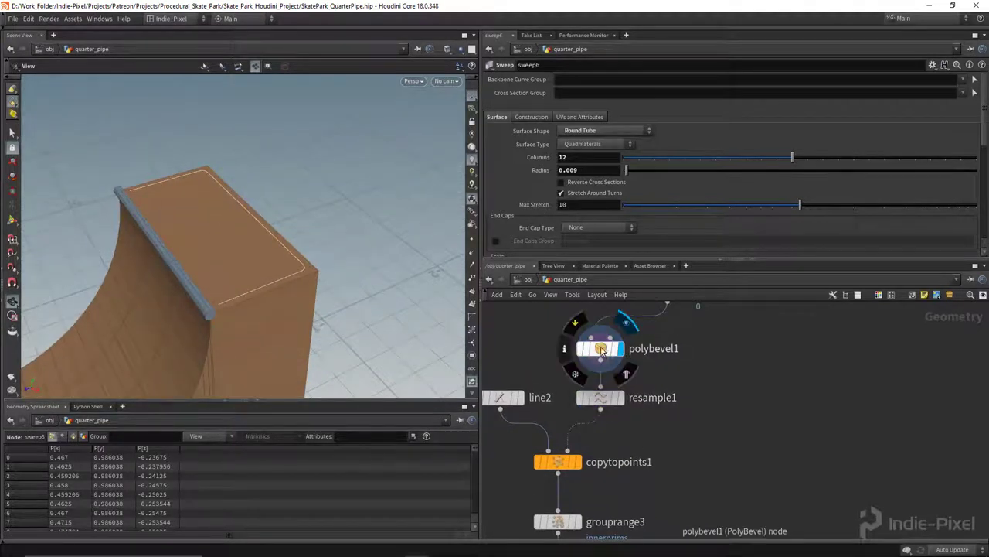
{"action": "middle_click_drag", "start_coordinate": [719, 375], "coordinate": [698, 436]}
{"action": "left_click_drag", "start_coordinate": [580, 413], "coordinate": [648, 419]}
{"action": "middle_click_drag", "start_coordinate": [693, 501], "coordinate": [698, 392]}
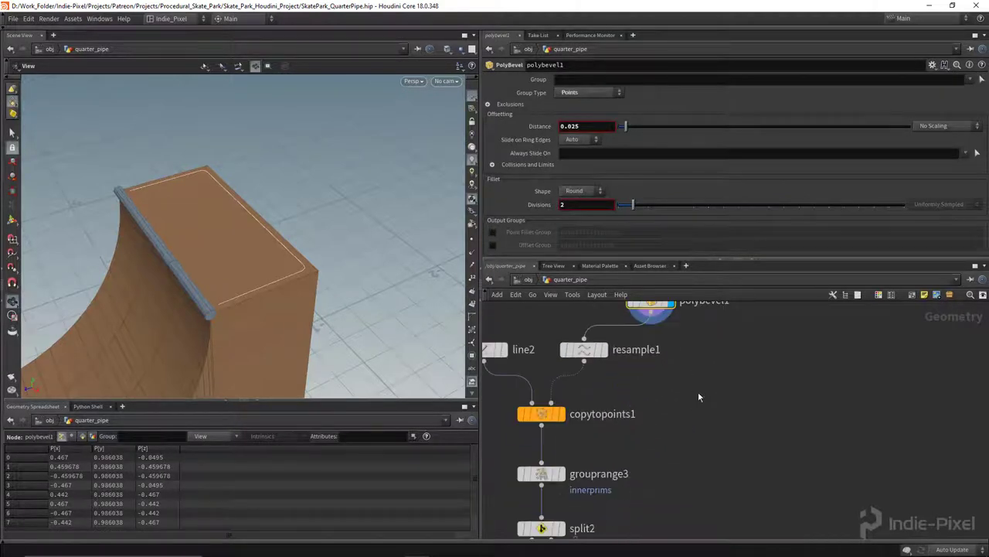
Add a Merge node beside fuse3 and feed split2's second output, the end posts, into it
{"action": "scroll", "coordinate": [698, 392], "scroll_direction": "down", "scroll_amount": 3}
{"action": "middle_click_drag", "start_coordinate": [650, 499], "coordinate": [638, 454]}
{"action": "scroll", "coordinate": [638, 457], "scroll_direction": "up", "scroll_amount": 2}
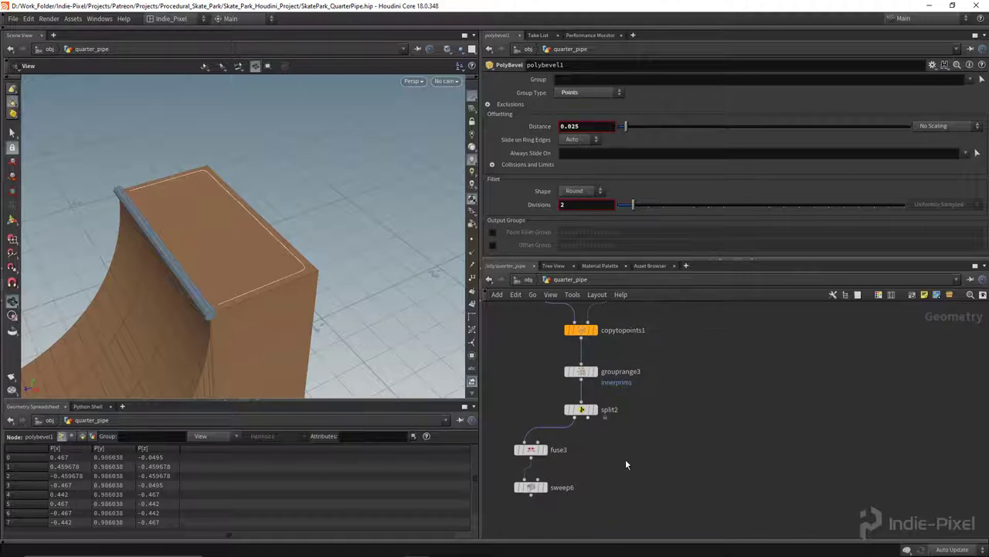
{"action": "key", "text": "Tab"}
{"action": "type", "text": "erge"}
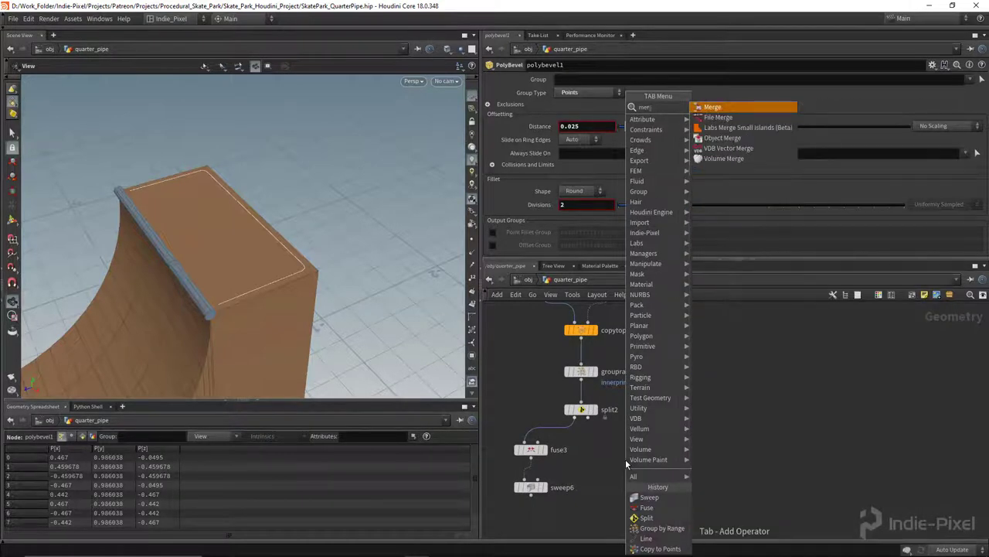
{"action": "key", "text": "Return"}
{"action": "left_click", "coordinate": [700, 435]}
{"action": "scroll", "coordinate": [569, 428], "scroll_direction": "up", "scroll_amount": 4}
{"action": "left_click_drag", "start_coordinate": [603, 407], "coordinate": [799, 430]}
Connect polybevel1's output to merge5 as a second input and display merge5
{"action": "scroll", "coordinate": [799, 430], "scroll_direction": "down", "scroll_amount": 4}
{"action": "middle_click_drag", "start_coordinate": [800, 431], "coordinate": [750, 541]}
{"action": "left_click", "coordinate": [727, 377]}
{"action": "middle_click_drag", "start_coordinate": [745, 458], "coordinate": [721, 346]}
{"action": "left_click", "coordinate": [730, 436]}
{"action": "left_click", "coordinate": [740, 443]}
{"action": "left_click_drag", "start_coordinate": [224, 268], "coordinate": [310, 284]}
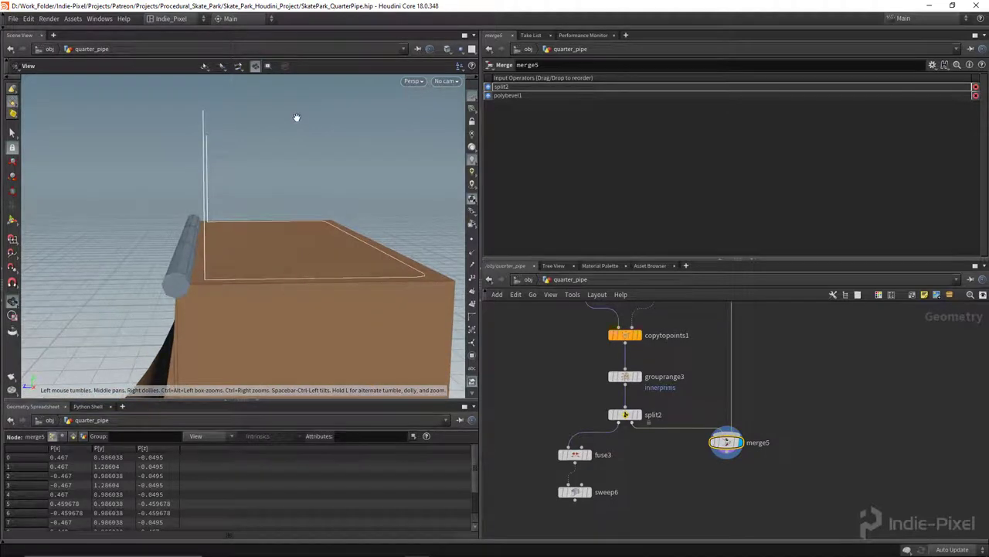
Insert a Transform node on the connection between polybevel1 and merge5
{"action": "middle_click_drag", "start_coordinate": [592, 321], "coordinate": [623, 418]}
{"action": "scroll", "coordinate": [627, 389], "scroll_direction": "up", "scroll_amount": 3}
{"action": "left_click", "coordinate": [606, 399]}
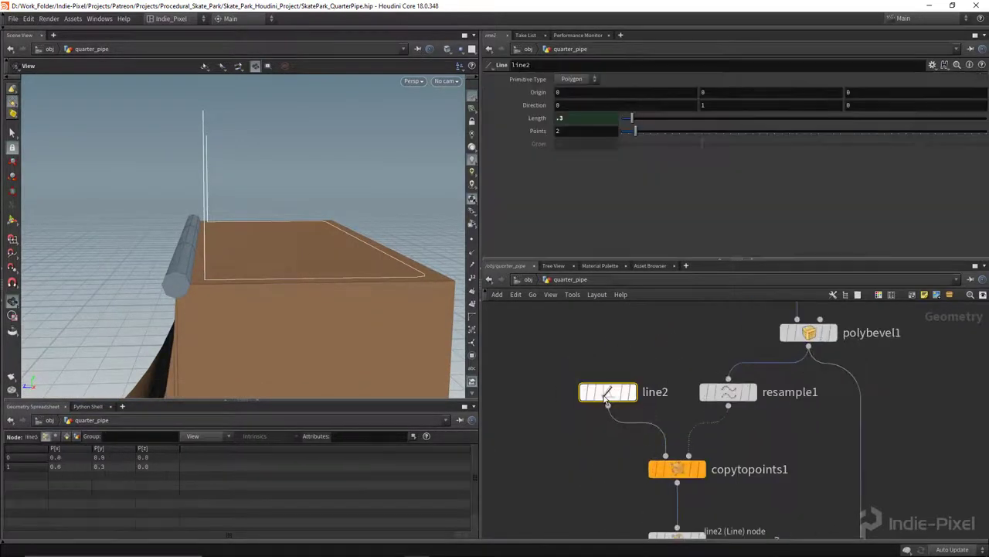
{"action": "scroll", "coordinate": [750, 462], "scroll_direction": "down", "scroll_amount": 3}
{"action": "middle_click_drag", "start_coordinate": [842, 484], "coordinate": [725, 421]}
{"action": "key", "text": "Tab"}
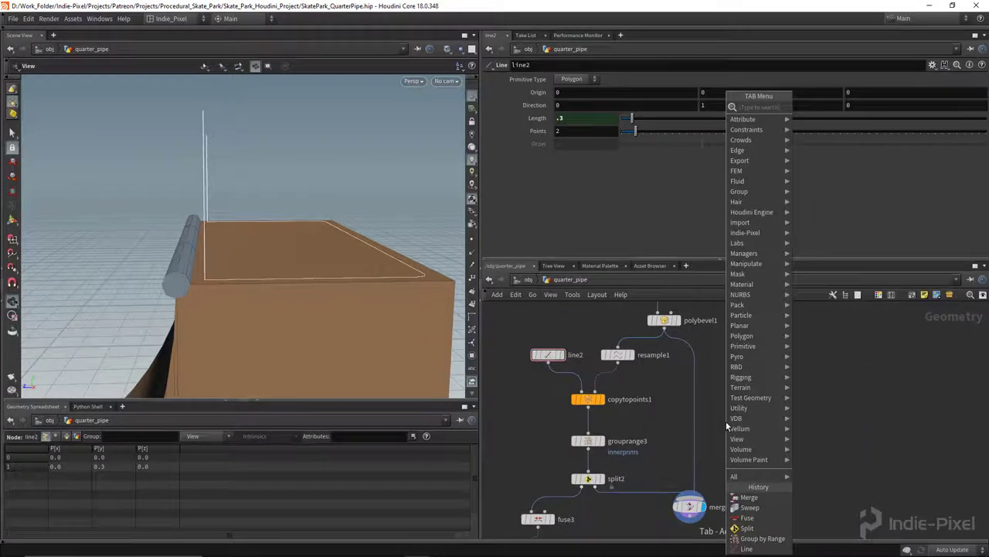
{"action": "type", "text": "tr"}
{"action": "left_click", "coordinate": [820, 126]}
{"action": "left_click", "coordinate": [710, 391]}
{"action": "scroll", "coordinate": [681, 402], "scroll_direction": "up", "scroll_amount": 4}
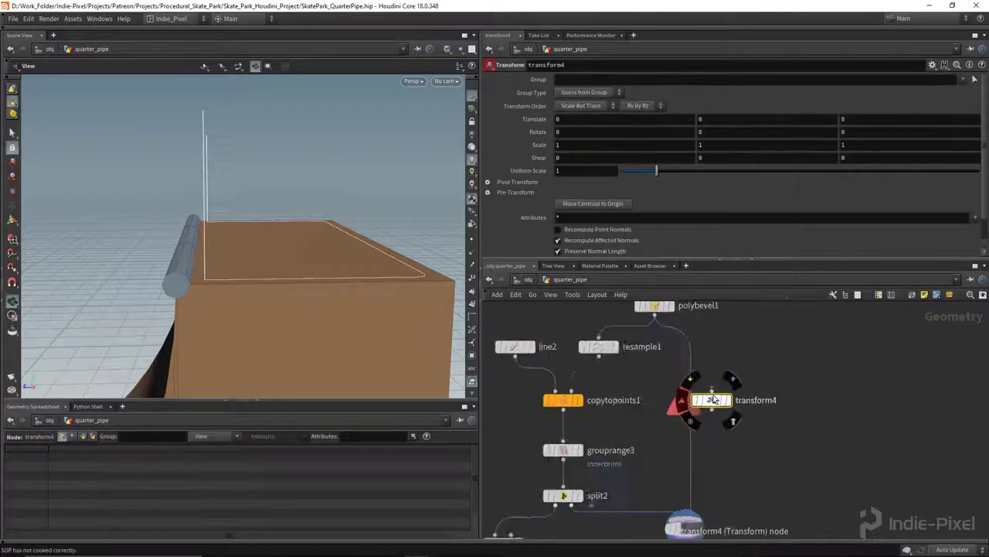
{"action": "left_click_drag", "start_coordinate": [674, 407], "coordinate": [687, 406]}
{"action": "scroll", "coordinate": [743, 359], "scroll_direction": "down", "scroll_amount": 2}
Copy line2's length expression ch("../dist") into transform4's Y translate to raise the deck curve to the post height
{"action": "middle_click_drag", "start_coordinate": [586, 344], "coordinate": [647, 399]}
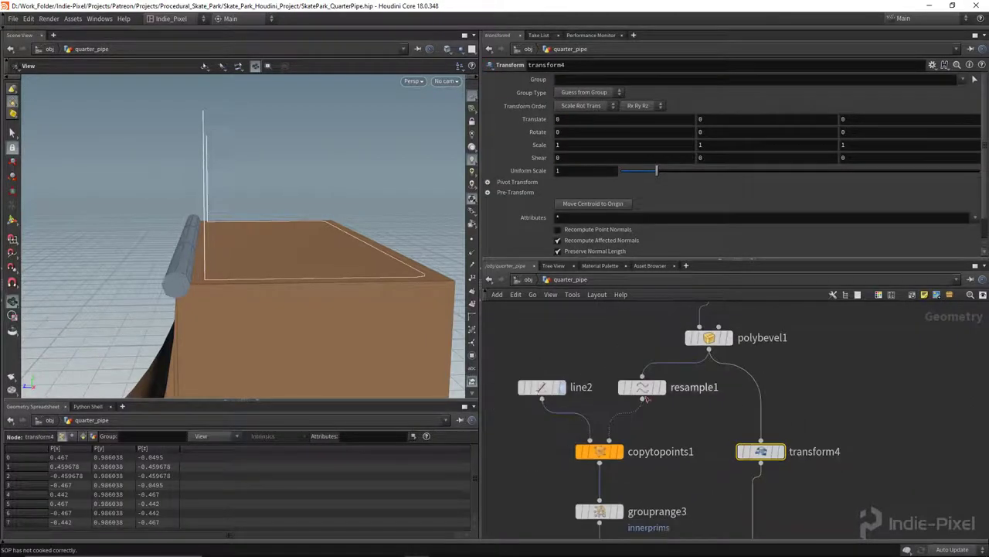
{"action": "left_click", "coordinate": [539, 392]}
{"action": "left_click", "coordinate": [533, 119]}
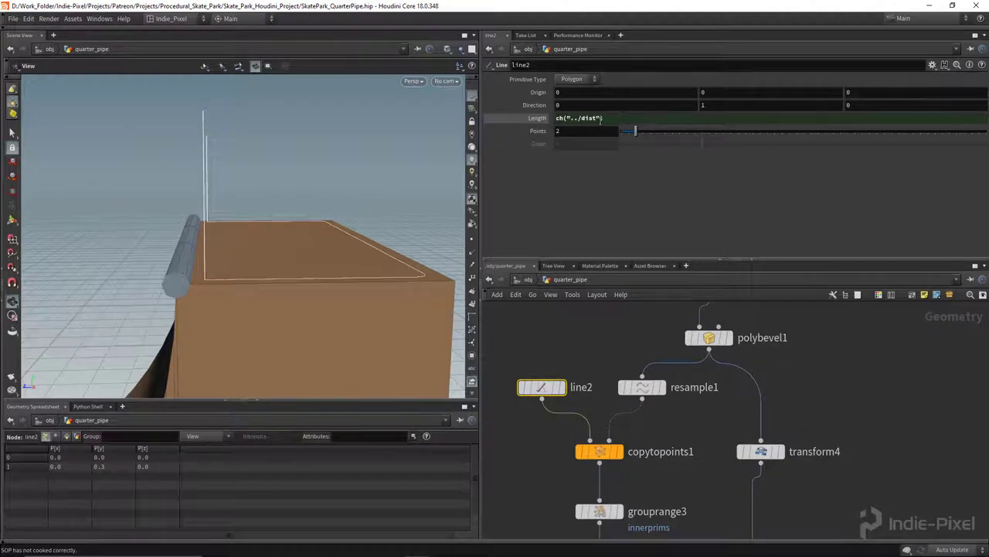
{"action": "left_click_drag", "start_coordinate": [607, 121], "coordinate": [534, 129]}
{"action": "key", "text": "ctrl+c"}
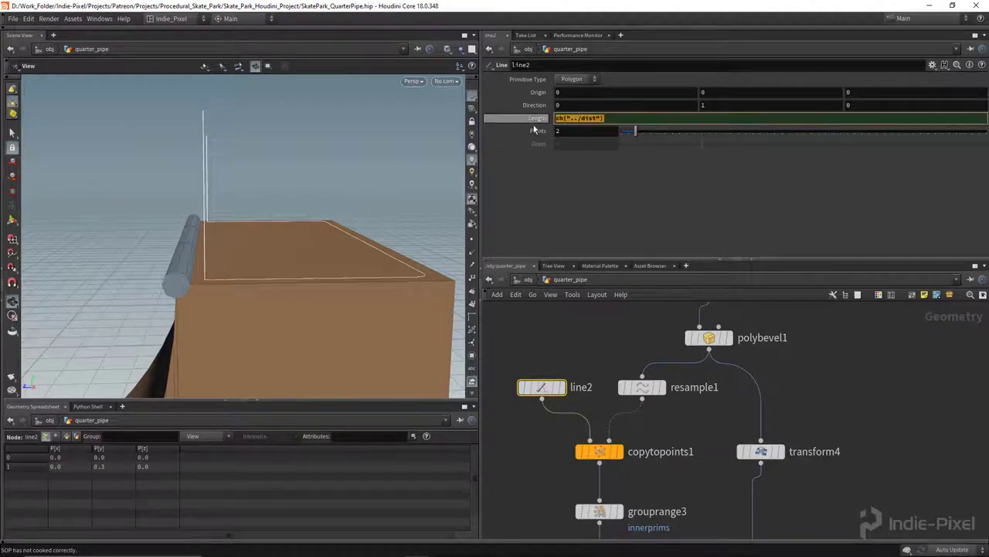
{"action": "left_click", "coordinate": [767, 453]}
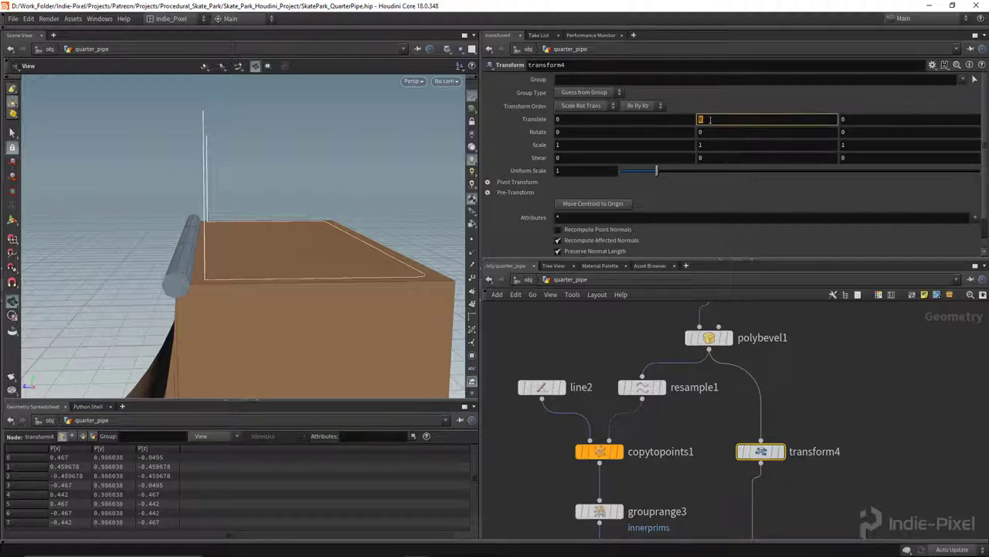
{"action": "key", "text": "ctrl+v"}
{"action": "key", "text": "Return"}
{"action": "left_click_drag", "start_coordinate": [294, 193], "coordinate": [250, 222]}
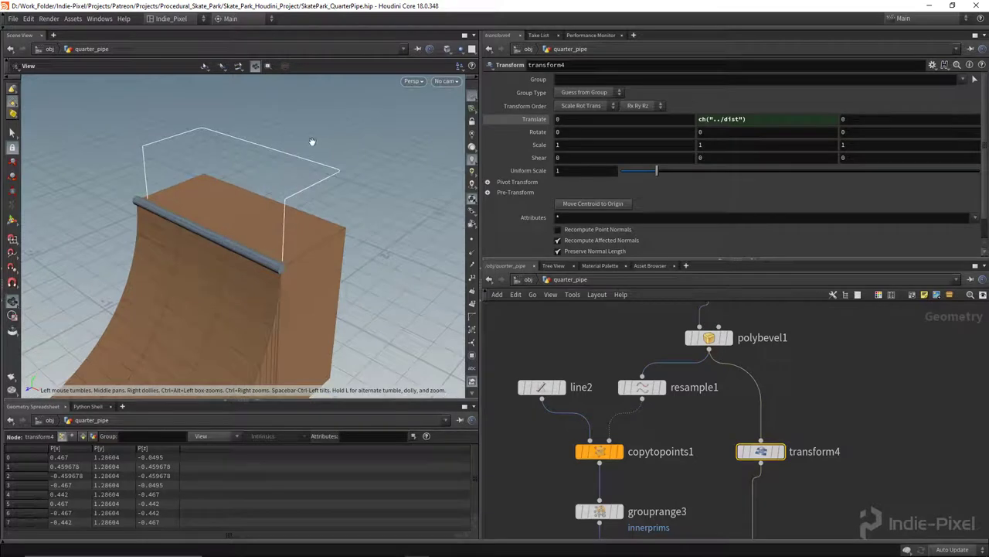
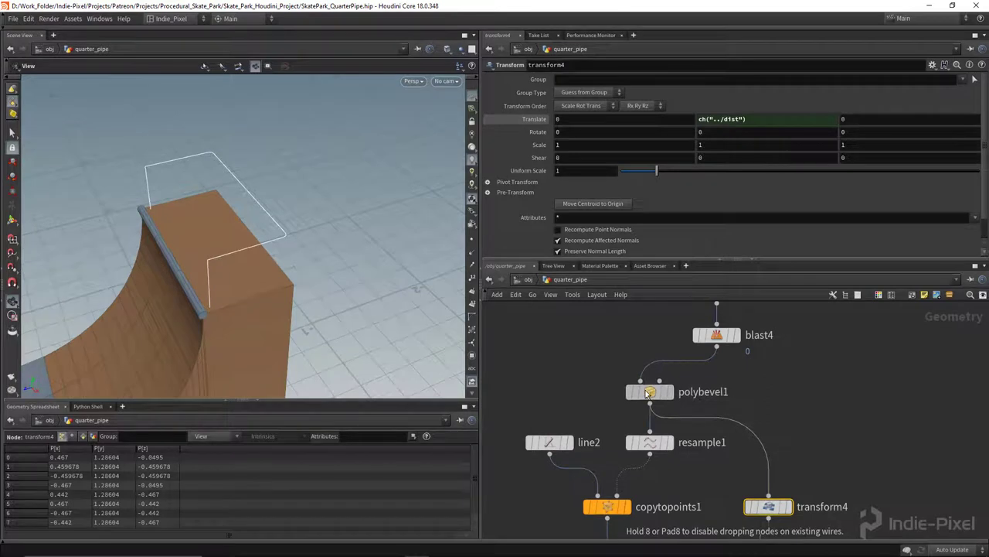
Rewire transform4's input to come from blast4 instead of polybevel1, so the top rail uses the unbevelled curve
{"action": "left_click", "coordinate": [699, 372]}
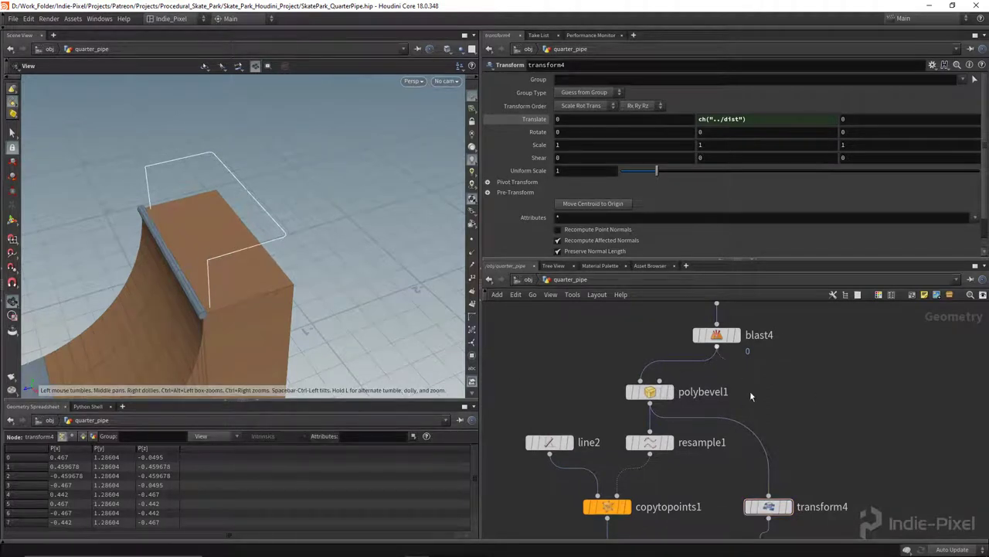
{"action": "left_click", "coordinate": [768, 496]}
{"action": "right_click_drag", "start_coordinate": [224, 214], "coordinate": [348, 222]}
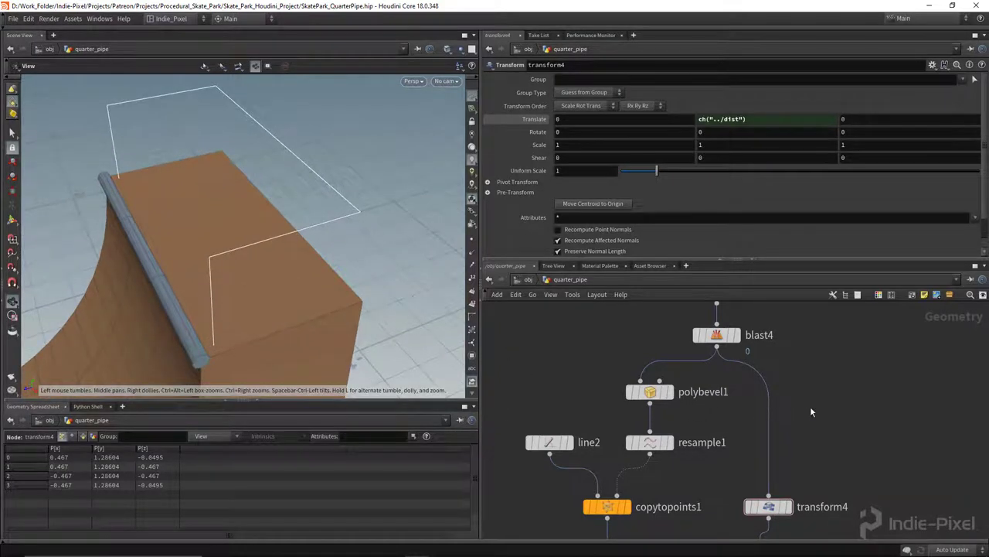
Turn on point numbers and template blast4 instead of the ramp to inspect the merged railing curves alone
{"action": "left_click", "coordinate": [472, 277]}
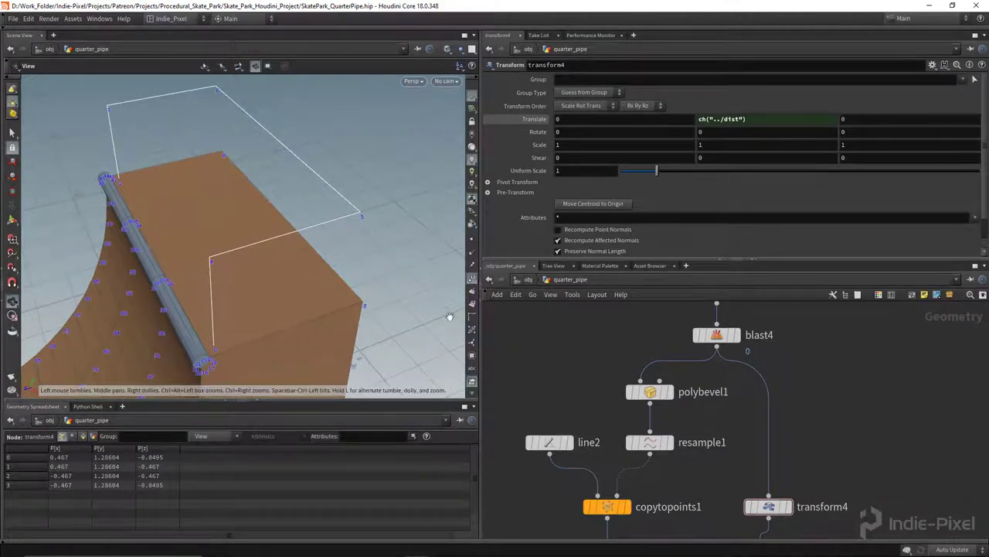
{"action": "left_click", "coordinate": [733, 335]}
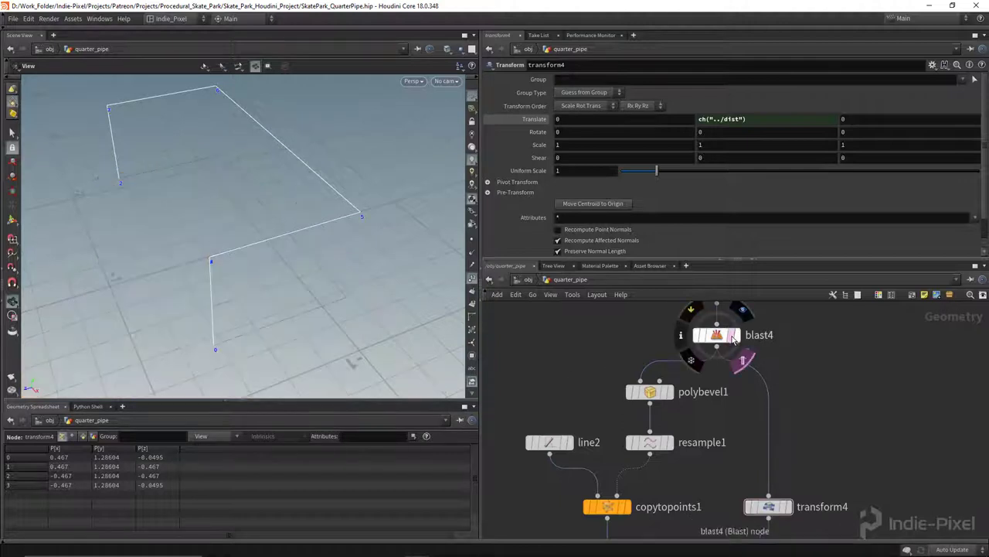
{"action": "left_click_drag", "start_coordinate": [332, 227], "coordinate": [241, 295]}
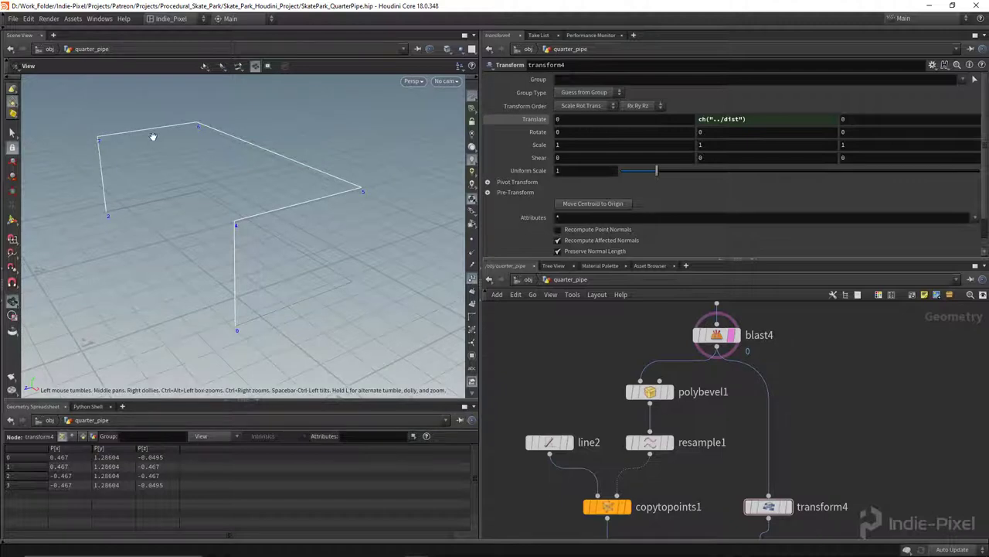
{"action": "left_click_drag", "start_coordinate": [219, 219], "coordinate": [263, 232]}
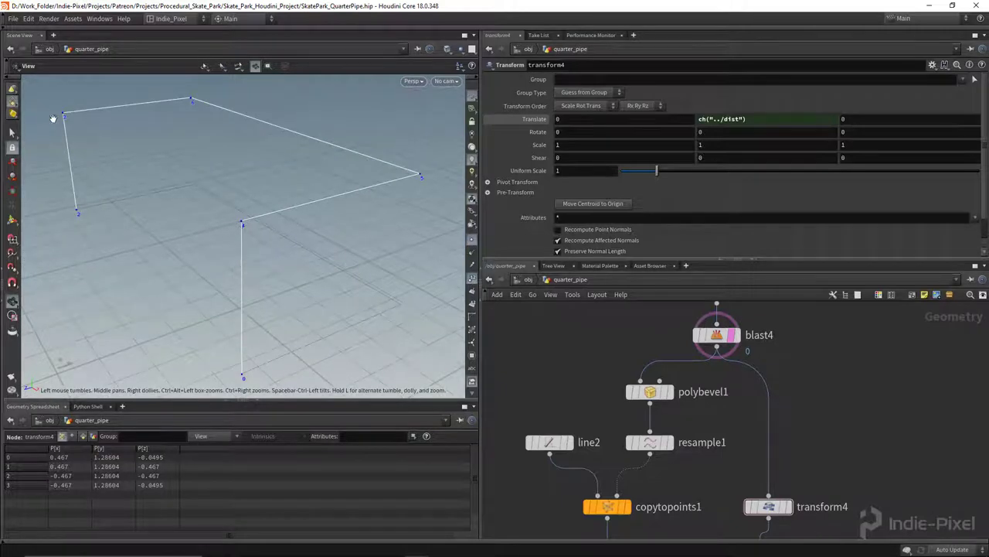
Add a Fuse node below merge5, connect merge5 to it and display it
{"action": "scroll", "coordinate": [788, 410], "scroll_direction": "down", "scroll_amount": 10}
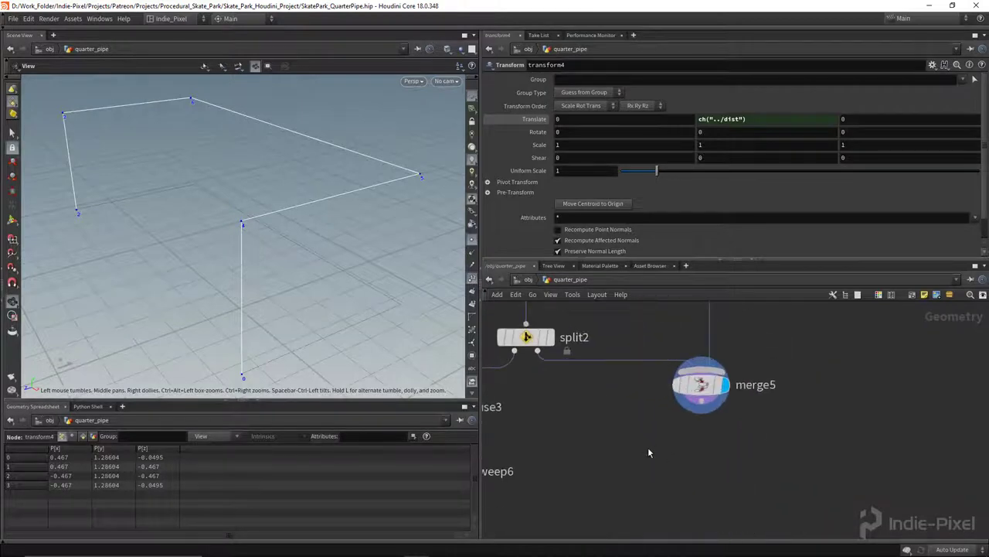
{"action": "key", "text": "Tab"}
{"action": "type", "text": "fuse"}
{"action": "key", "text": "Return"}
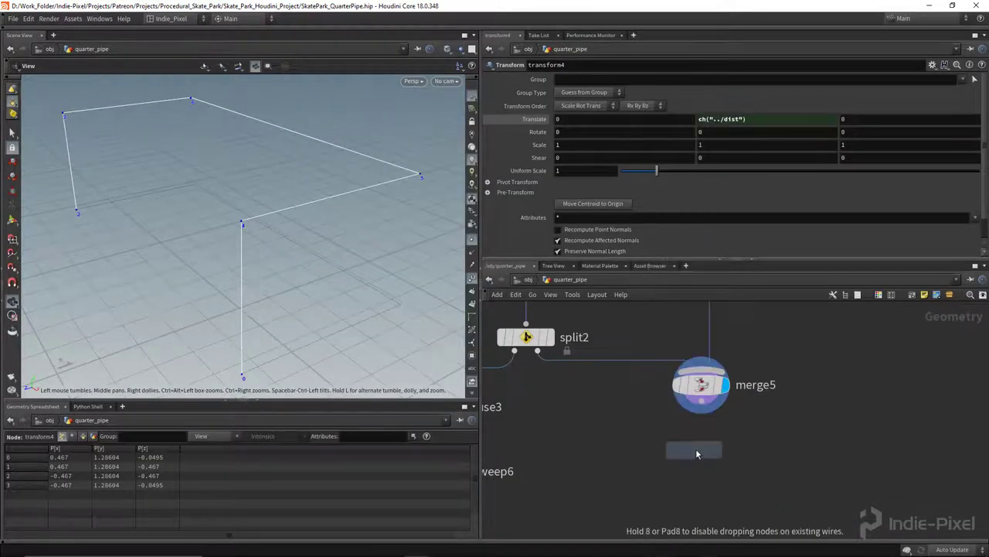
{"action": "left_click", "coordinate": [699, 451]}
{"action": "left_click_drag", "start_coordinate": [696, 421], "coordinate": [702, 387]}
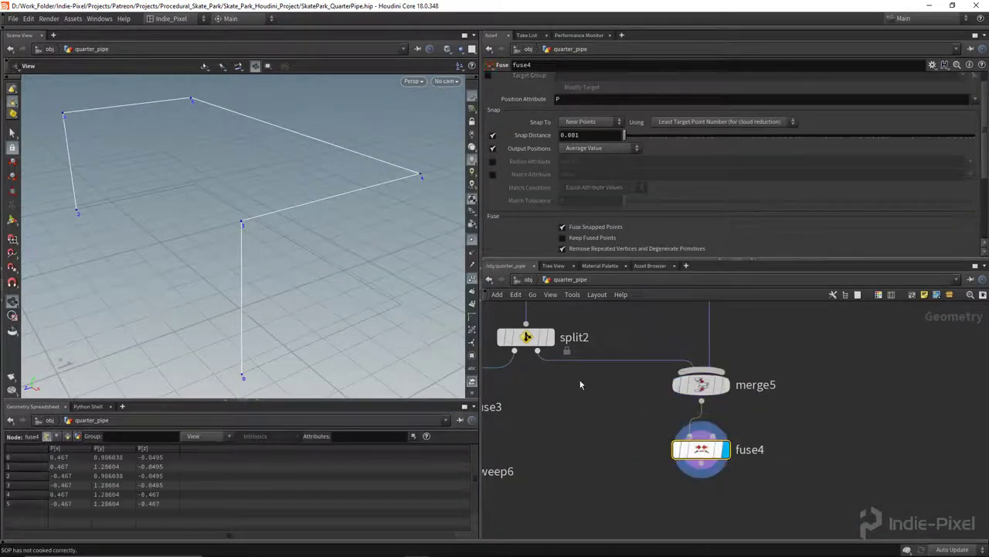
Save the scene and add a Join node below fuse4, connected to it and displayed
{"action": "scroll", "coordinate": [641, 461], "scroll_direction": "down", "scroll_amount": 3}
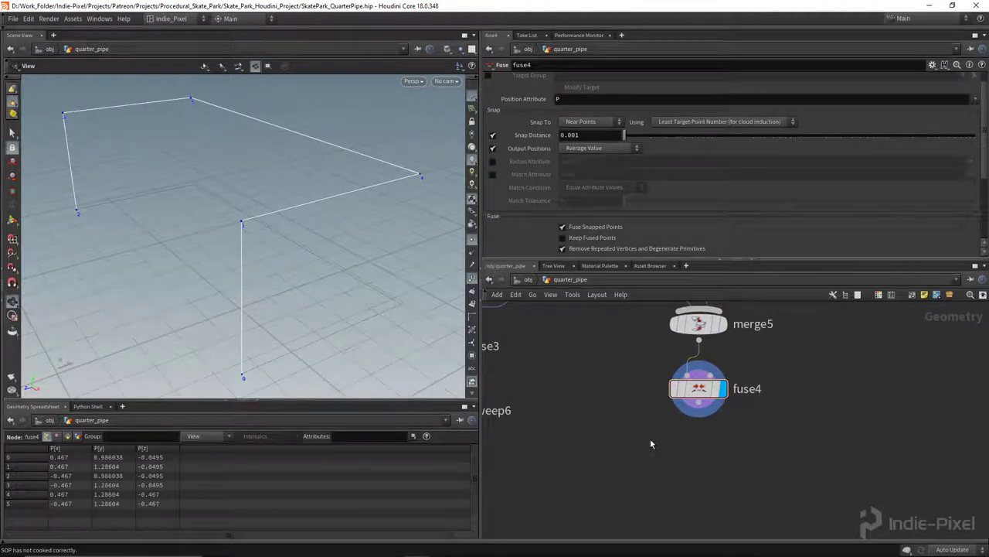
{"action": "key", "text": "ctrl+s"}
{"action": "key", "text": "Tab"}
{"action": "type", "text": "join"}
{"action": "key", "text": "Return"}
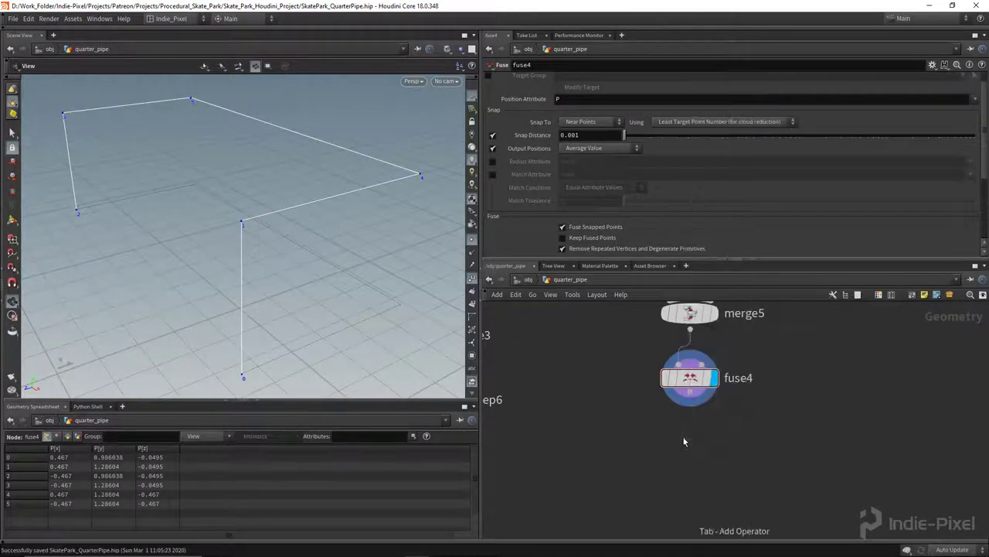
{"action": "left_click", "coordinate": [688, 439]}
{"action": "left_click_drag", "start_coordinate": [690, 424], "coordinate": [690, 401]}
{"action": "left_click", "coordinate": [714, 440]}
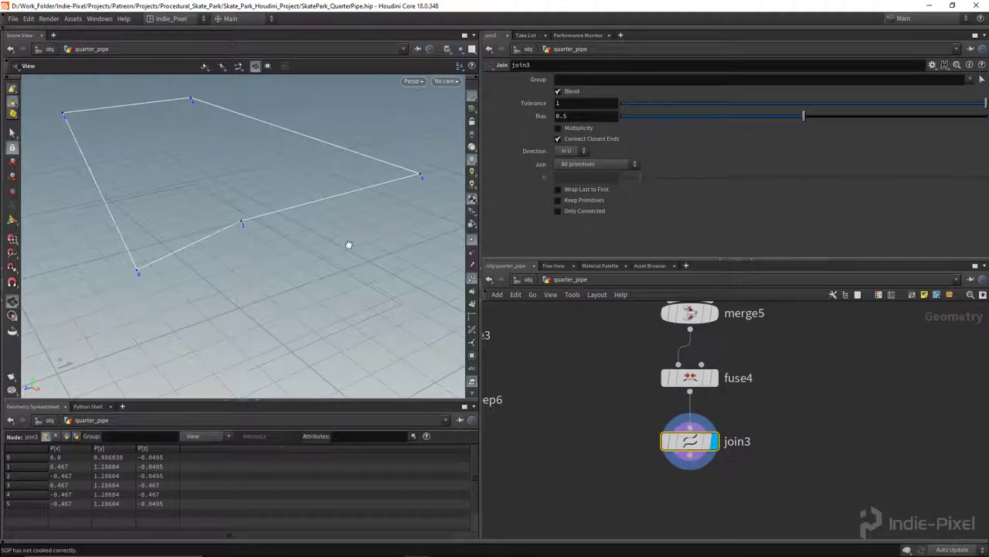
Enable Only Connected on join3 and turn on primitive numbers to check the joined railing curve
{"action": "left_click", "coordinate": [558, 211]}
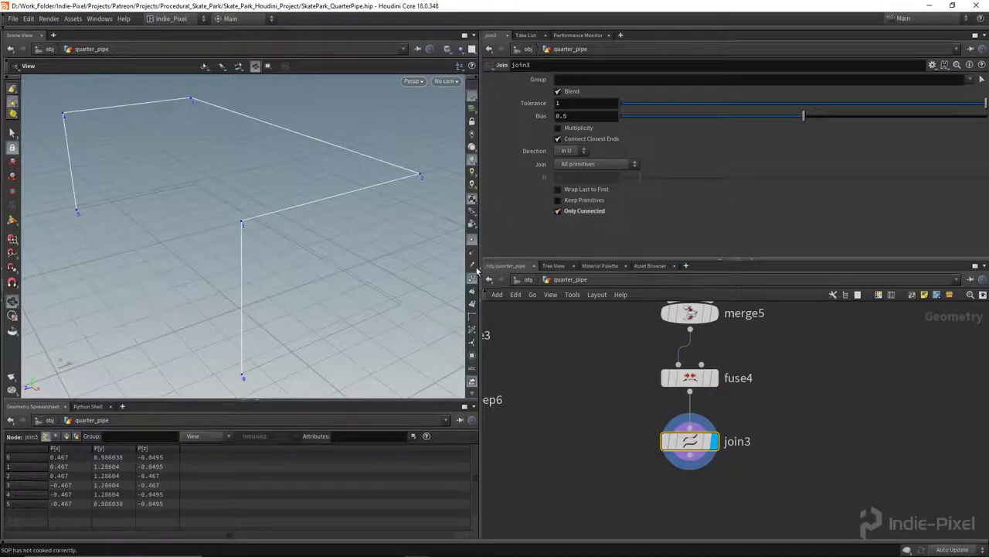
{"action": "left_click", "coordinate": [473, 305]}
{"action": "left_click_drag", "start_coordinate": [332, 272], "coordinate": [325, 289]}
{"action": "right_click_drag", "start_coordinate": [324, 290], "coordinate": [243, 280]}
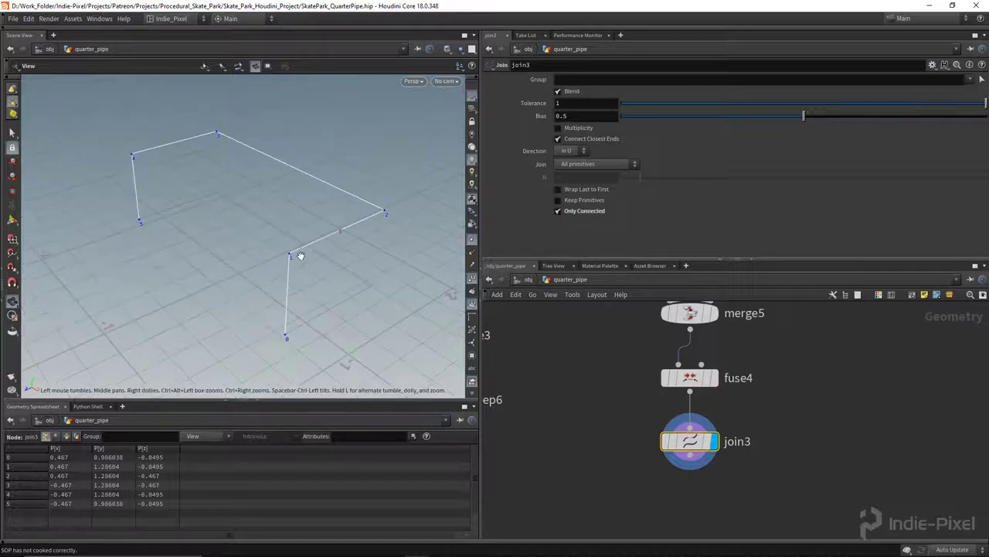
{"action": "left_click_drag", "start_coordinate": [199, 169], "coordinate": [270, 343]}
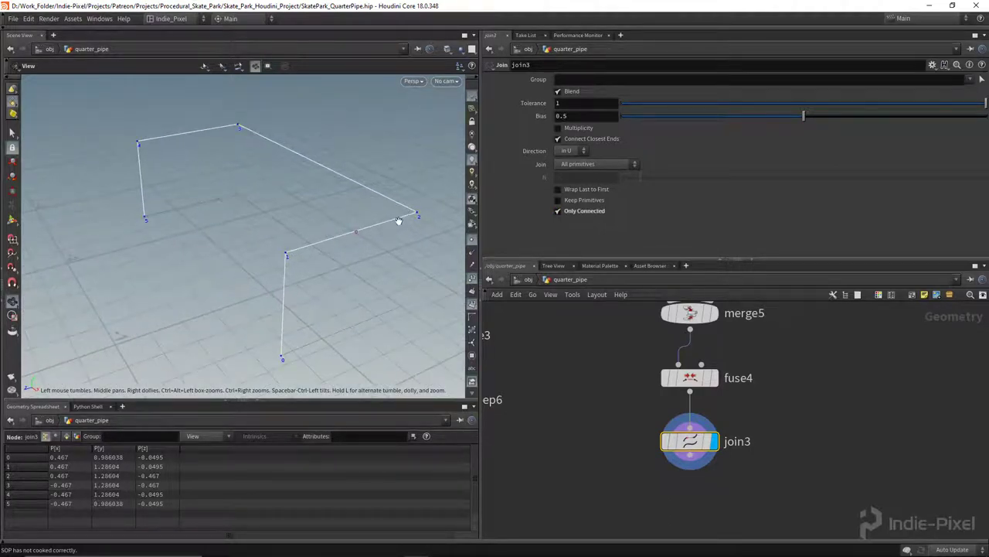
Save the scene and create a reference copy of the polybevel1 node
{"action": "left_click_drag", "start_coordinate": [415, 204], "coordinate": [409, 206]}
{"action": "key", "text": "ctrl+s"}
{"action": "key", "text": "h"}
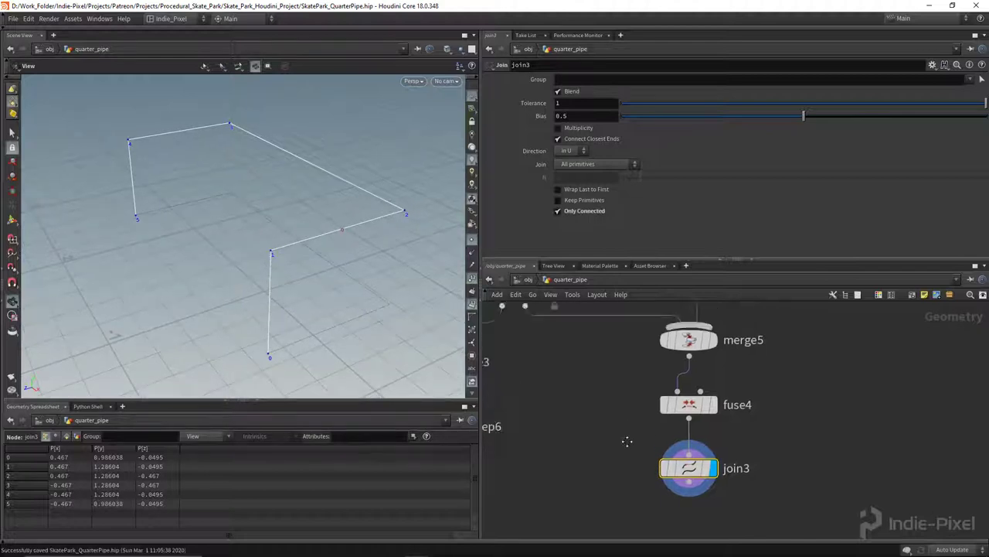
{"action": "middle_click_drag", "start_coordinate": [592, 307], "coordinate": [600, 400]}
{"action": "middle_click_drag", "start_coordinate": [615, 367], "coordinate": [621, 423]}
{"action": "scroll", "coordinate": [616, 364], "scroll_direction": "up", "scroll_amount": 4}
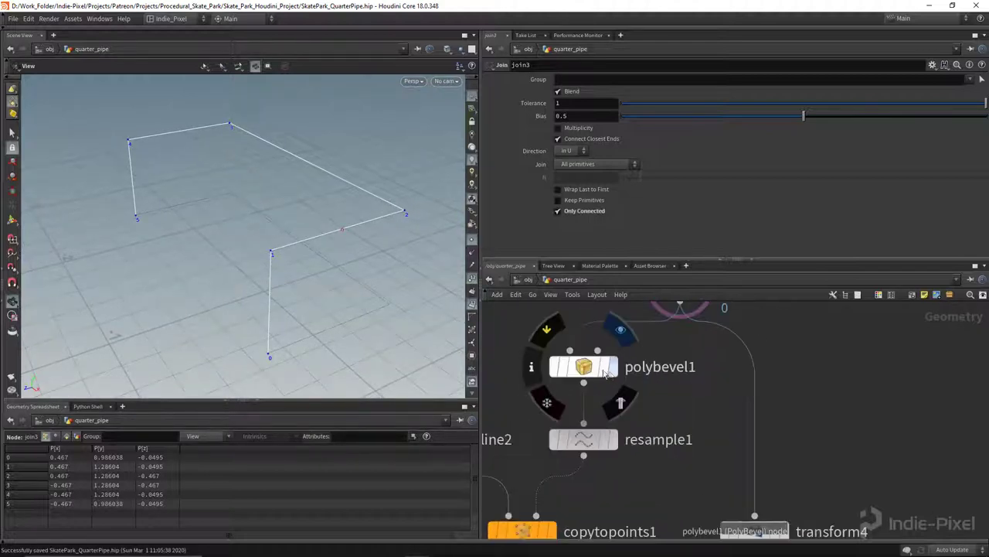
{"action": "left_click", "coordinate": [582, 371]}
{"action": "right_click", "coordinate": [583, 372]}
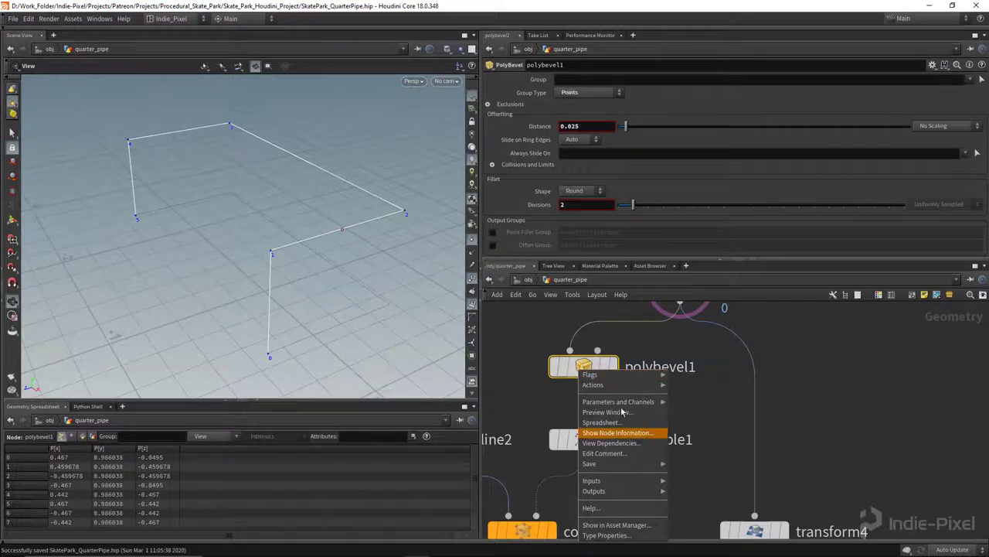
{"action": "mouse_move", "coordinate": [614, 389]}
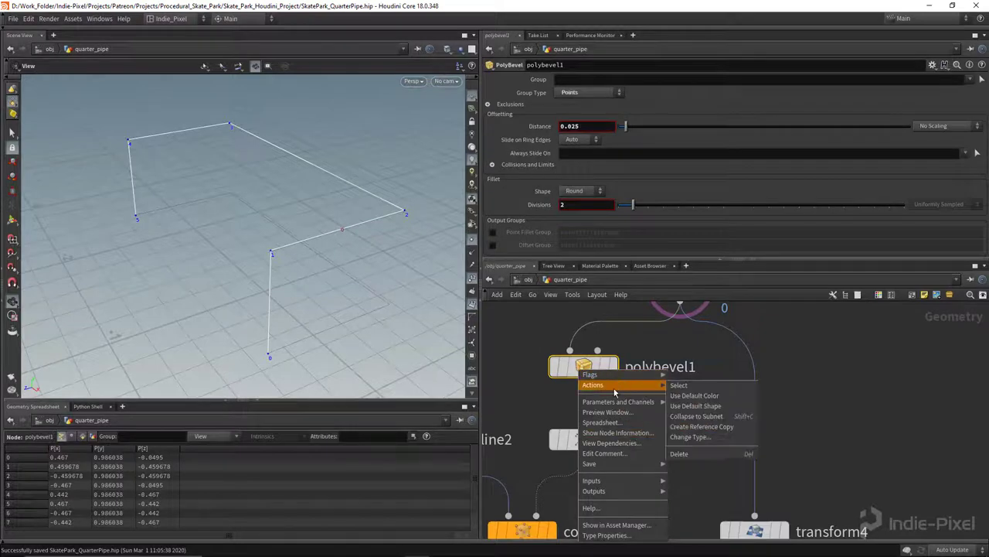
{"action": "left_click", "coordinate": [694, 426]}
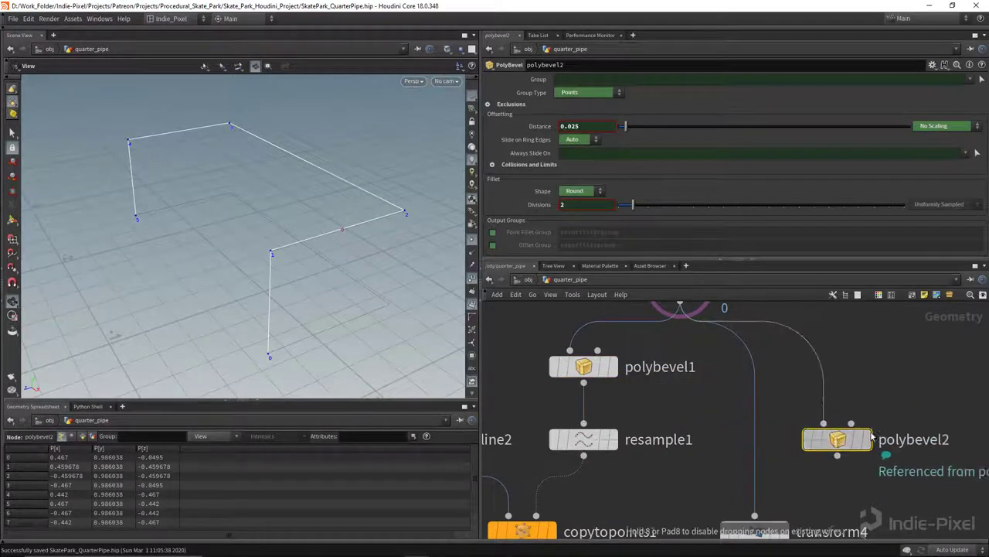
Move the referenced polybevel2 below join3, connect join3 to its first input and display it
{"action": "scroll", "coordinate": [788, 472], "scroll_direction": "down", "scroll_amount": 3}
{"action": "middle_click_drag", "start_coordinate": [802, 483], "coordinate": [707, 322]}
{"action": "left_click_drag", "start_coordinate": [734, 309], "coordinate": [676, 495]}
{"action": "scroll", "coordinate": [762, 453], "scroll_direction": "up", "scroll_amount": 3}
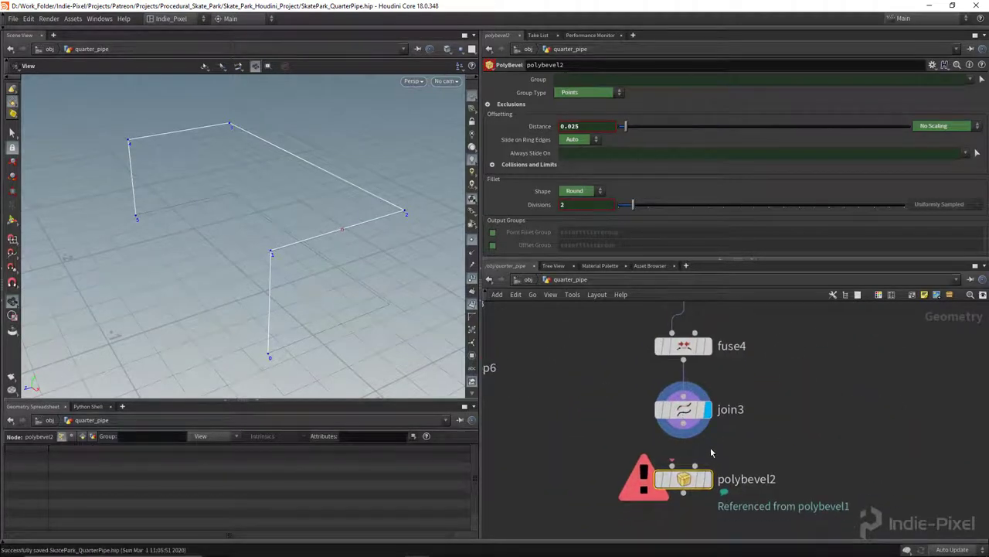
{"action": "scroll", "coordinate": [717, 451], "scroll_direction": "up", "scroll_amount": 3}
{"action": "left_click_drag", "start_coordinate": [691, 374], "coordinate": [674, 435]}
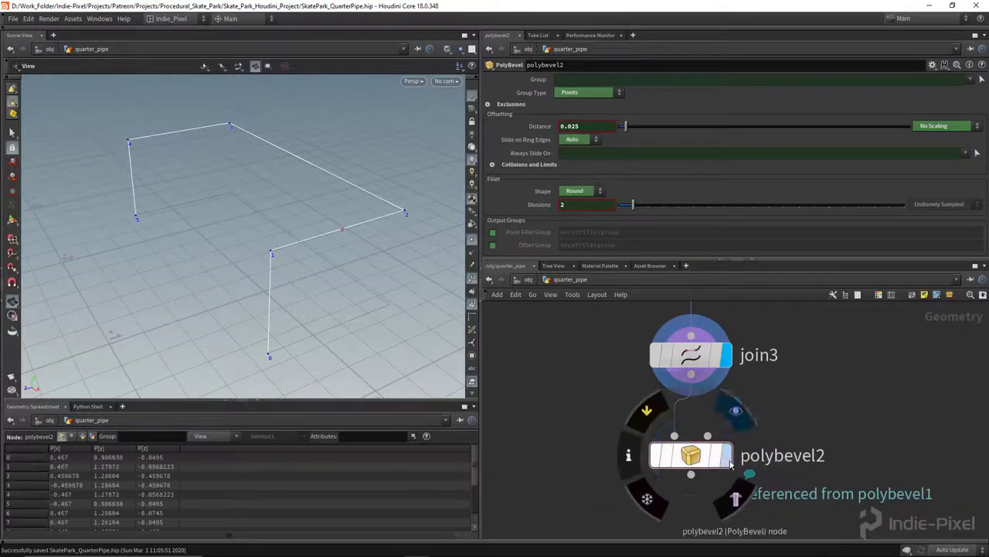
{"action": "left_click", "coordinate": [726, 455]}
{"action": "left_click_drag", "start_coordinate": [352, 309], "coordinate": [270, 266]}
Set the fillet divisions of polybevel1 to 4
{"action": "scroll", "coordinate": [618, 383], "scroll_direction": "down", "scroll_amount": 4}
{"action": "middle_click_drag", "start_coordinate": [610, 386], "coordinate": [661, 537]}
{"action": "scroll", "coordinate": [631, 374], "scroll_direction": "up", "scroll_amount": 3}
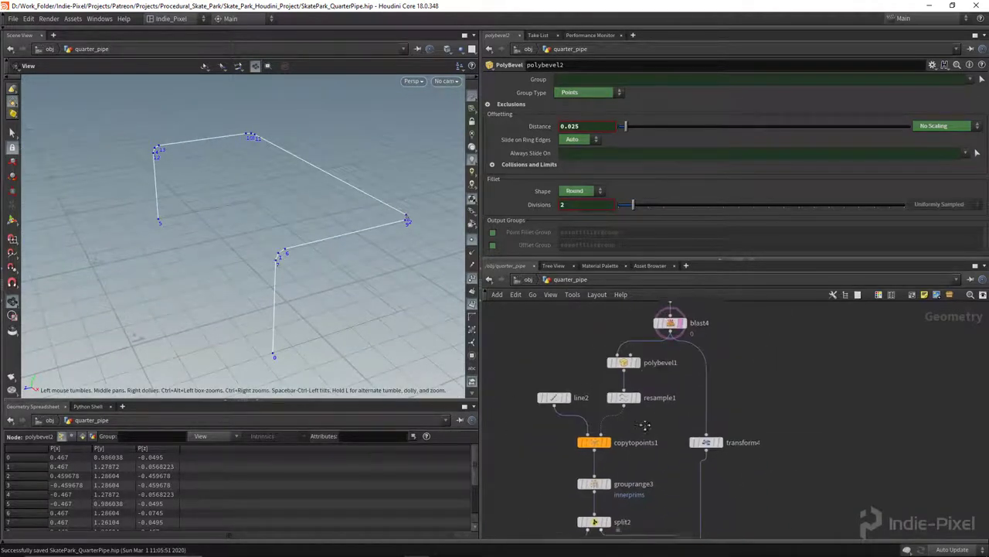
{"action": "left_click", "coordinate": [612, 367]}
{"action": "left_click_drag", "start_coordinate": [632, 207], "coordinate": [663, 206]}
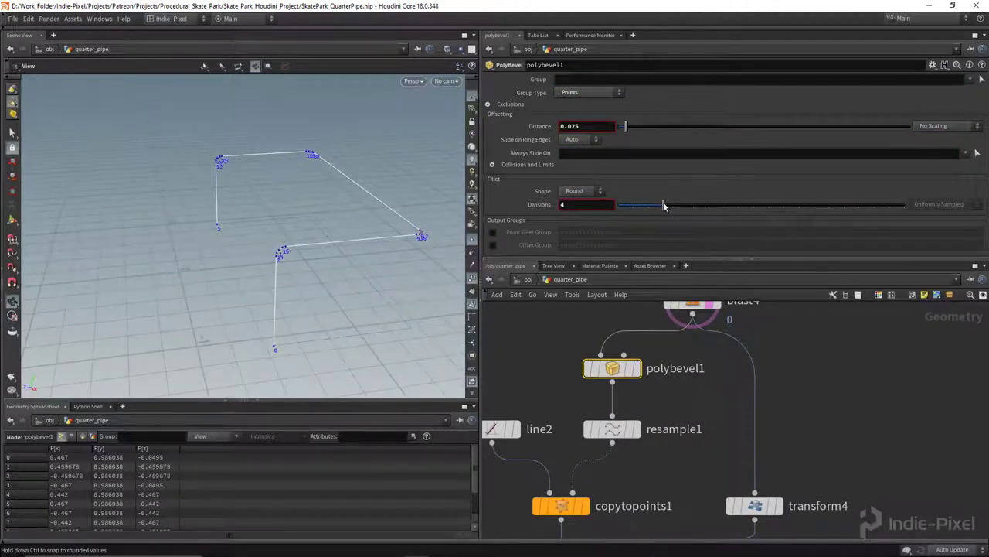
{"action": "mouse_move", "coordinate": [315, 230]}
{"action": "left_mouse_down"}
{"action": "mouse_move", "coordinate": [358, 238]}
{"action": "mouse_move", "coordinate": [379, 257]}
{"action": "mouse_move", "coordinate": [343, 283]}
{"action": "mouse_move", "coordinate": [406, 221]}
{"action": "mouse_move", "coordinate": [341, 216]}
{"action": "mouse_move", "coordinate": [319, 230]}
{"action": "left_mouse_up"}
Add a Sweep node below polybevel2 and connect polybevel2 to its first input
{"action": "scroll", "coordinate": [318, 230], "scroll_direction": "down", "scroll_amount": 2}
{"action": "middle_click_drag", "start_coordinate": [859, 463], "coordinate": [851, 355]}
{"action": "scroll", "coordinate": [850, 356], "scroll_direction": "down", "scroll_amount": 4}
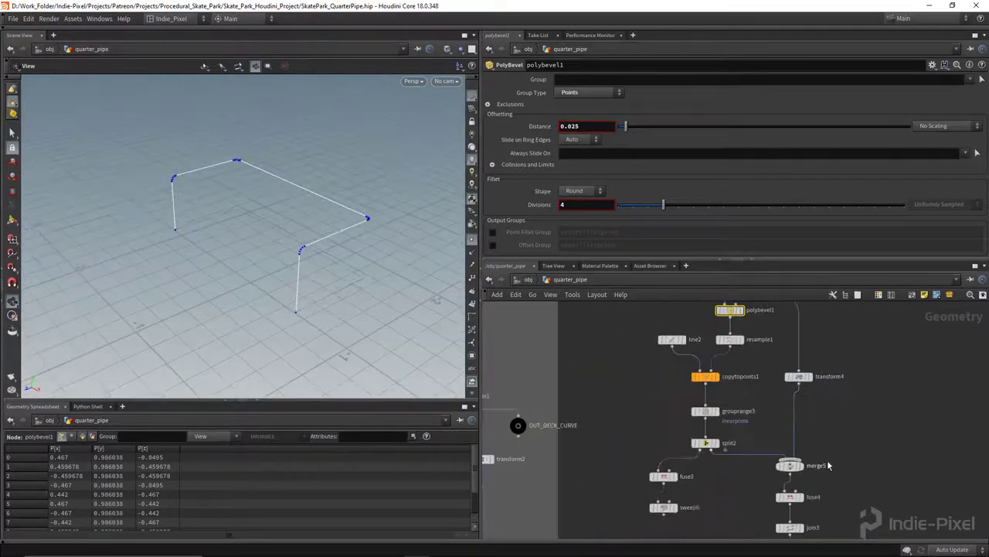
{"action": "middle_click_drag", "start_coordinate": [830, 465], "coordinate": [775, 341]}
{"action": "scroll", "coordinate": [750, 464], "scroll_direction": "up", "scroll_amount": 3}
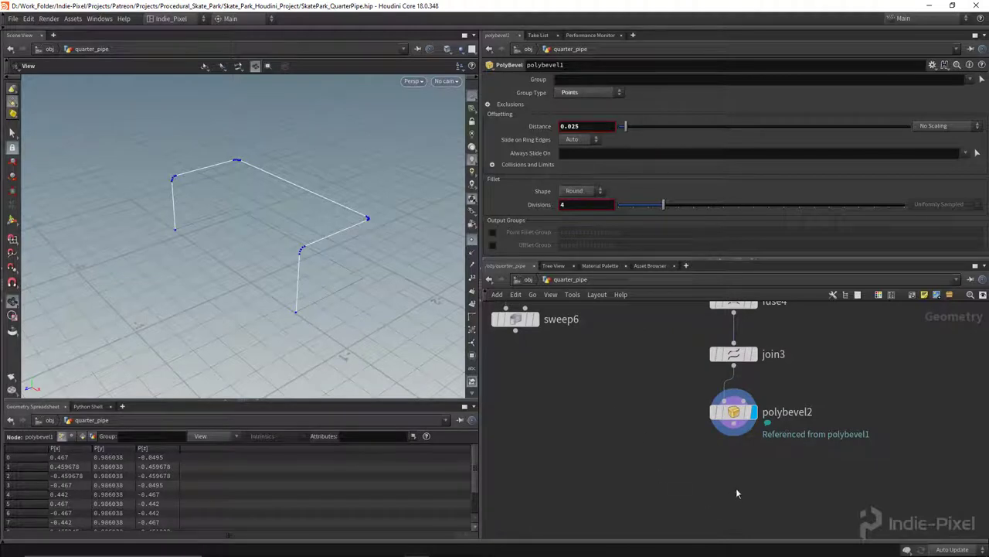
{"action": "middle_click_drag", "start_coordinate": [702, 480], "coordinate": [700, 443]}
{"action": "key", "text": "Tab"}
{"action": "type", "text": "swe"}
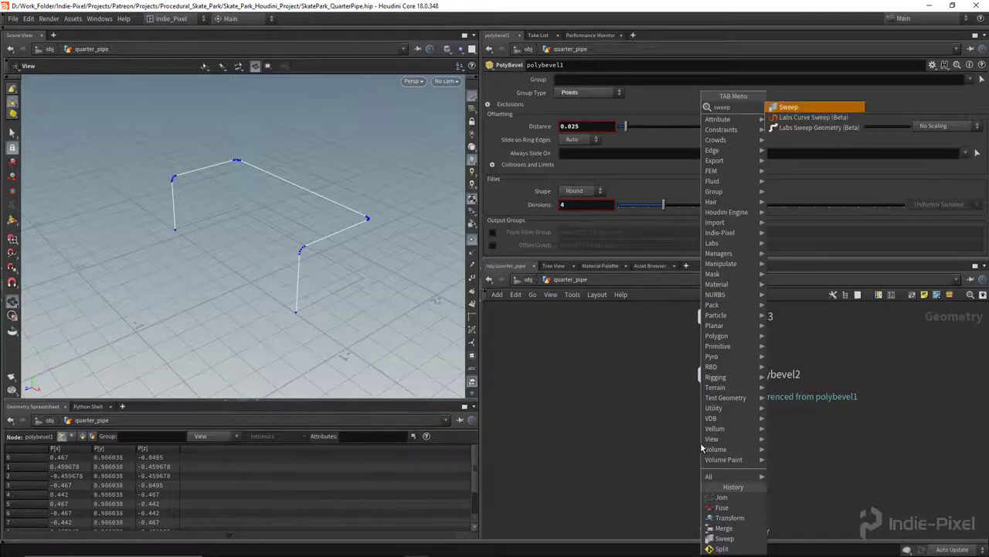
{"action": "key", "text": "Return"}
{"action": "left_click", "coordinate": [721, 445]}
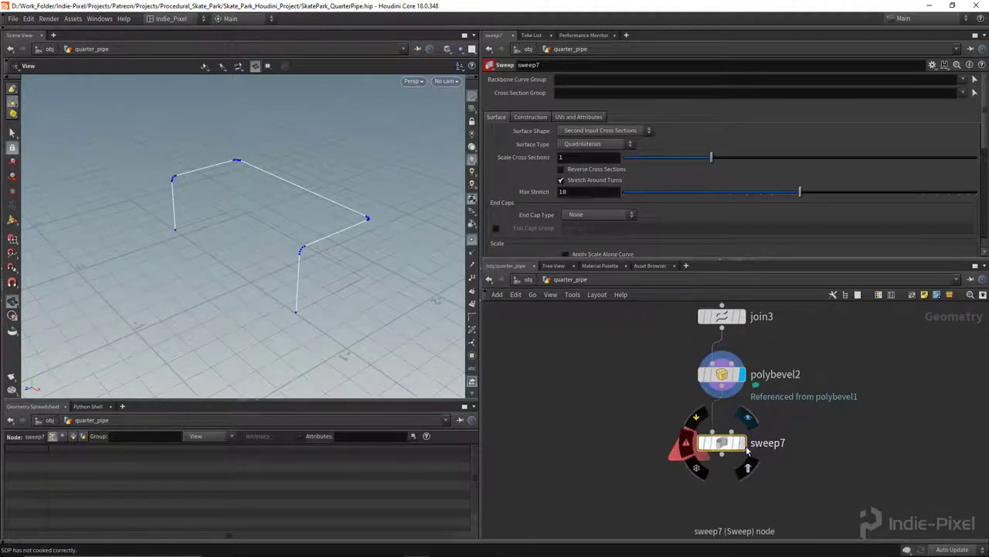
Display sweep7 and set its surface shape to Round Tube with a radius of 0.013
{"action": "left_click", "coordinate": [619, 131]}
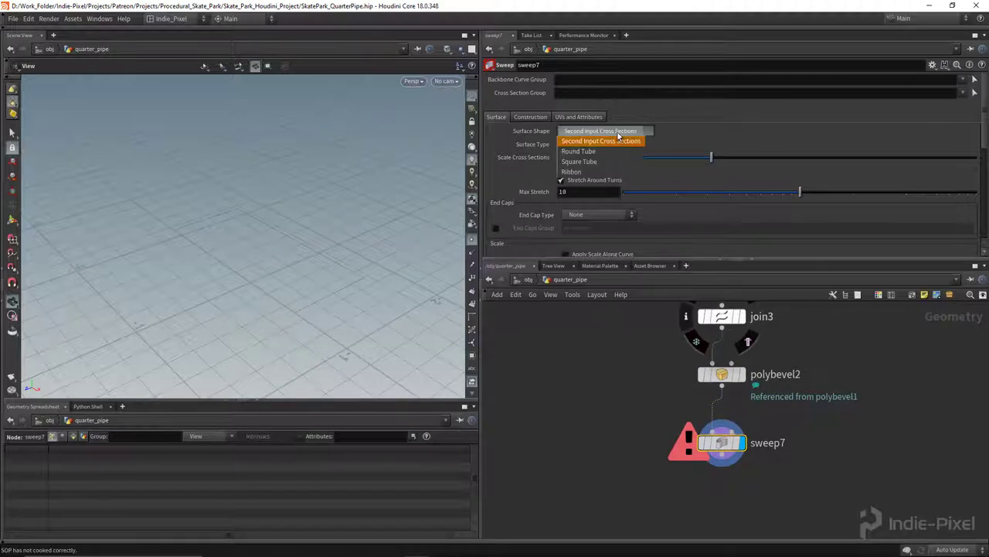
{"action": "left_click", "coordinate": [580, 152]}
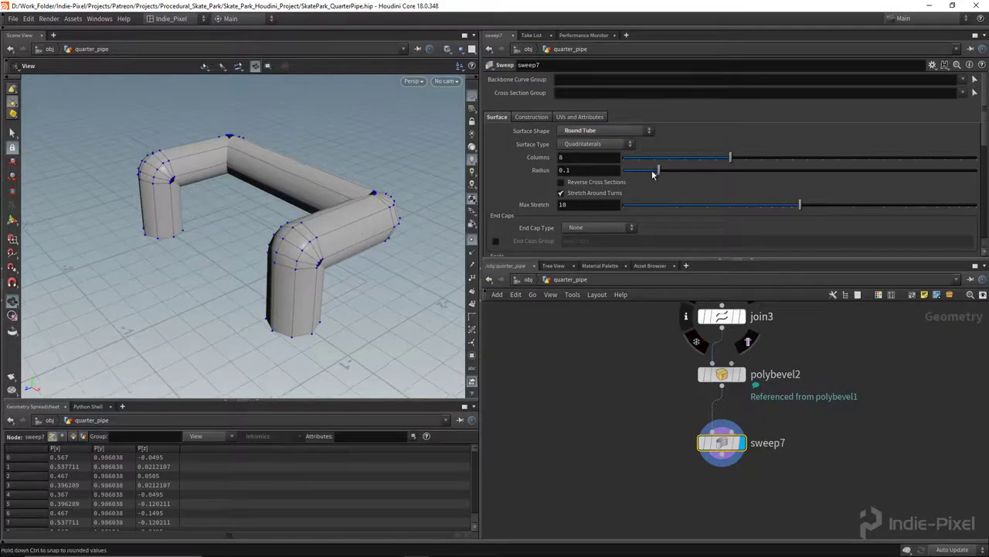
{"action": "left_click_drag", "start_coordinate": [652, 174], "coordinate": [628, 178]}
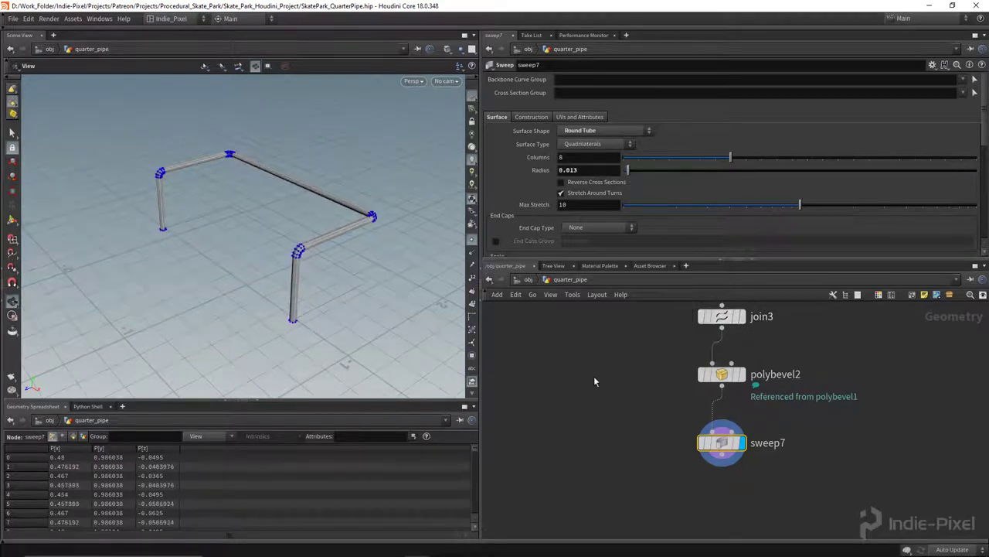
Template sweep6 and examine how the inner posts fit the outer railing frame
{"action": "middle_click_drag", "start_coordinate": [594, 377], "coordinate": [610, 419]}
{"action": "scroll", "coordinate": [606, 416], "scroll_direction": "down", "scroll_amount": 1}
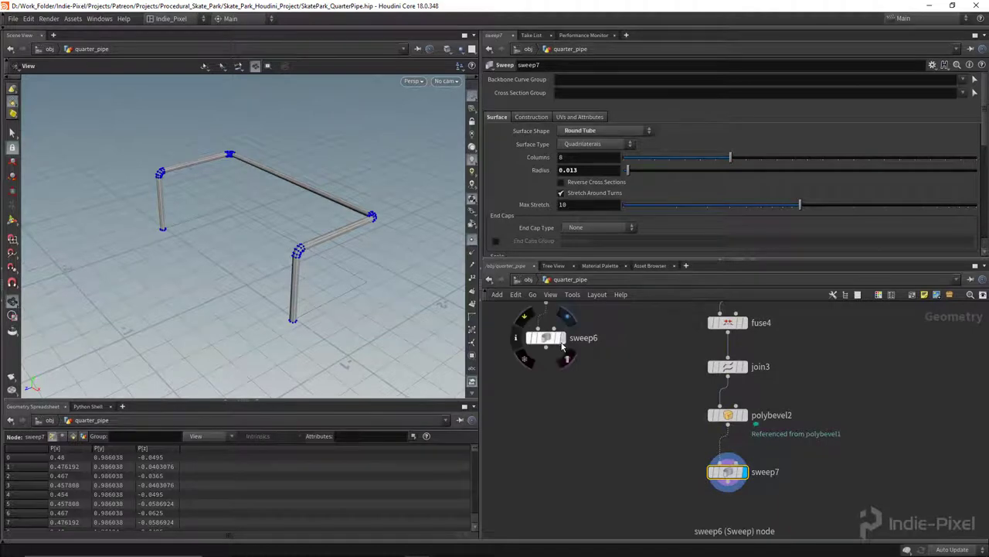
{"action": "left_click", "coordinate": [557, 342]}
{"action": "left_click_drag", "start_coordinate": [255, 249], "coordinate": [578, 154]}
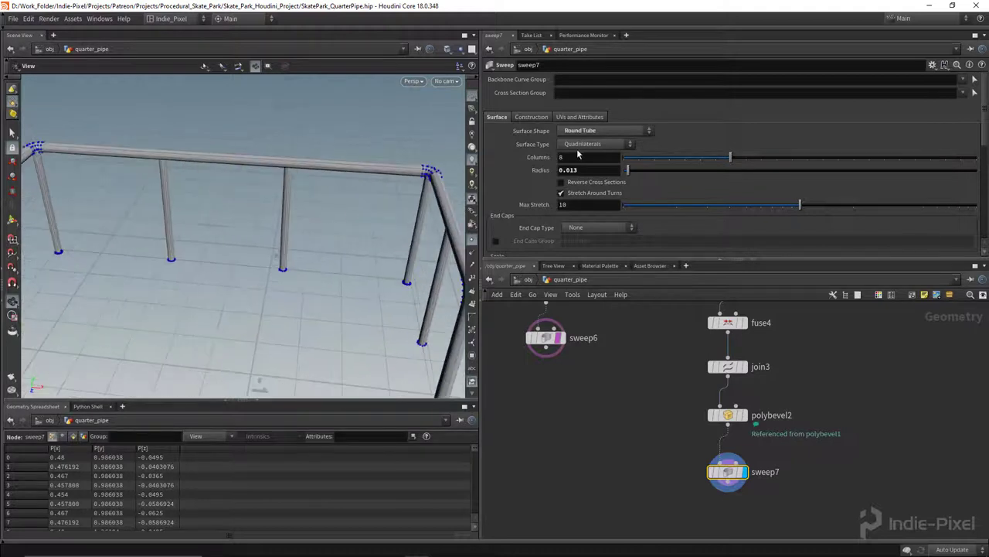
{"action": "middle_click_drag", "start_coordinate": [589, 167], "coordinate": [609, 207]}
{"action": "scroll", "coordinate": [117, 231], "scroll_direction": "down", "scroll_amount": 3}
{"action": "left_click_drag", "start_coordinate": [232, 225], "coordinate": [256, 203]}
{"action": "middle_click_drag", "start_coordinate": [595, 170], "coordinate": [579, 206]}
{"action": "scroll", "coordinate": [116, 203], "scroll_direction": "down", "scroll_amount": 3}
{"action": "left_click_drag", "start_coordinate": [182, 205], "coordinate": [275, 289]}
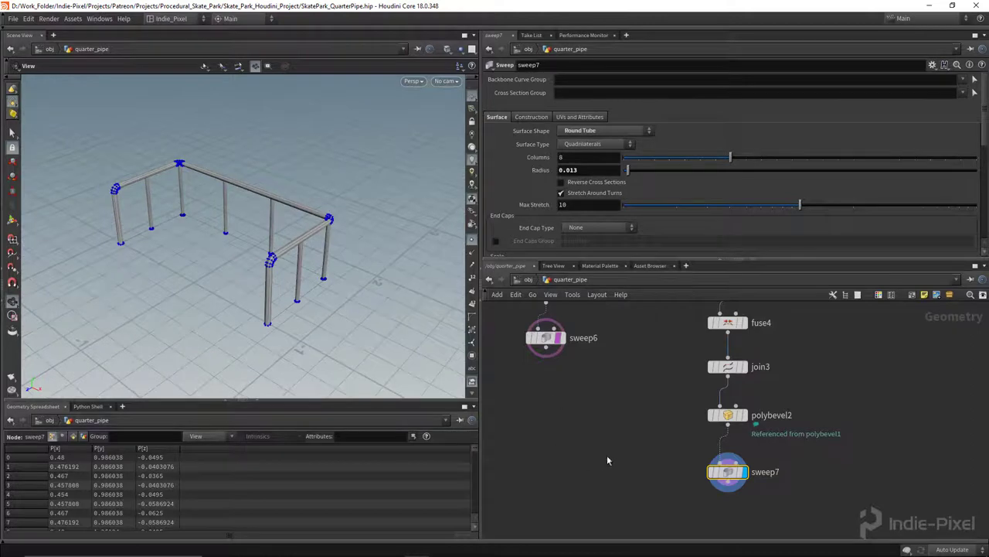
{"action": "middle_click_drag", "start_coordinate": [607, 448], "coordinate": [619, 412]}
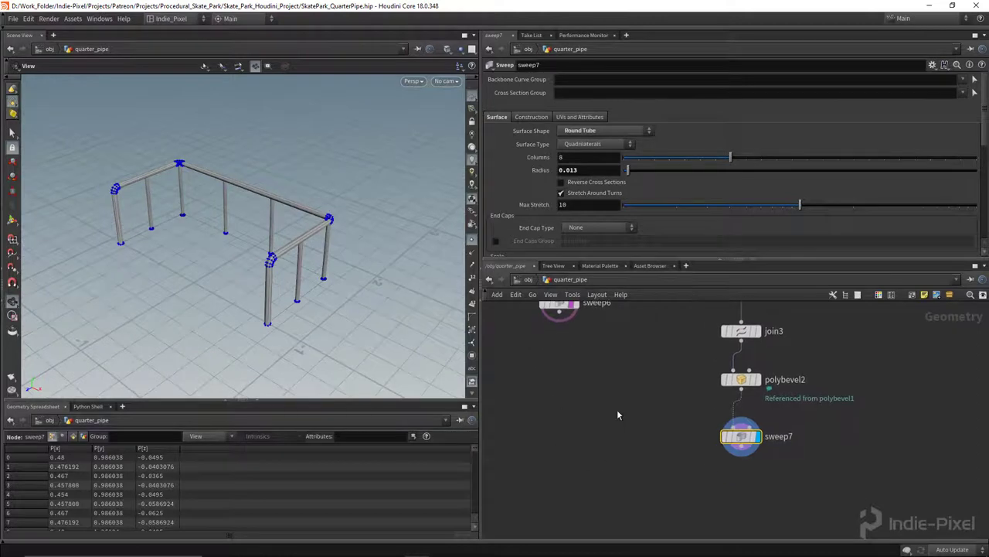
Turn off the template of sweep6, select the node and display it
{"action": "middle_click_drag", "start_coordinate": [580, 357], "coordinate": [587, 404]}
{"action": "left_click", "coordinate": [575, 352]}
{"action": "left_click", "coordinate": [579, 352]}
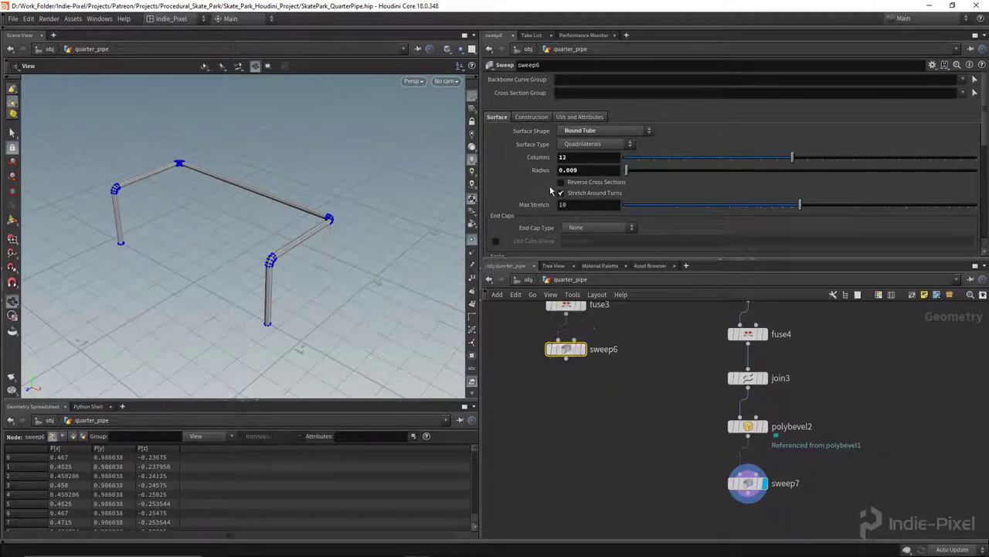
{"action": "left_click", "coordinate": [582, 349]}
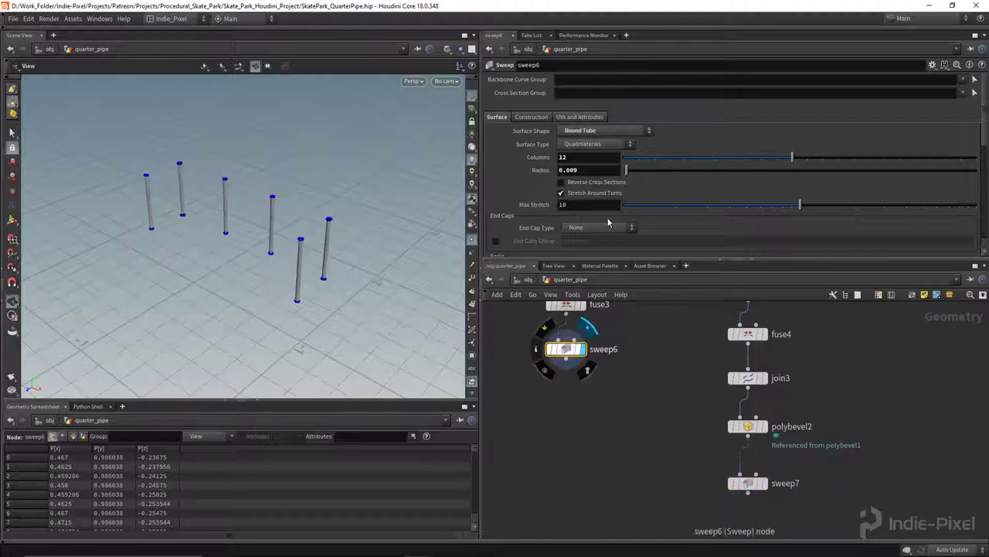
Save the scene, then on sweep6 enable Compute UVs and disable Normalize Computed Us and both UV seam snapping options
{"action": "left_click", "coordinate": [586, 117]}
{"action": "key", "text": "ctrl+s"}
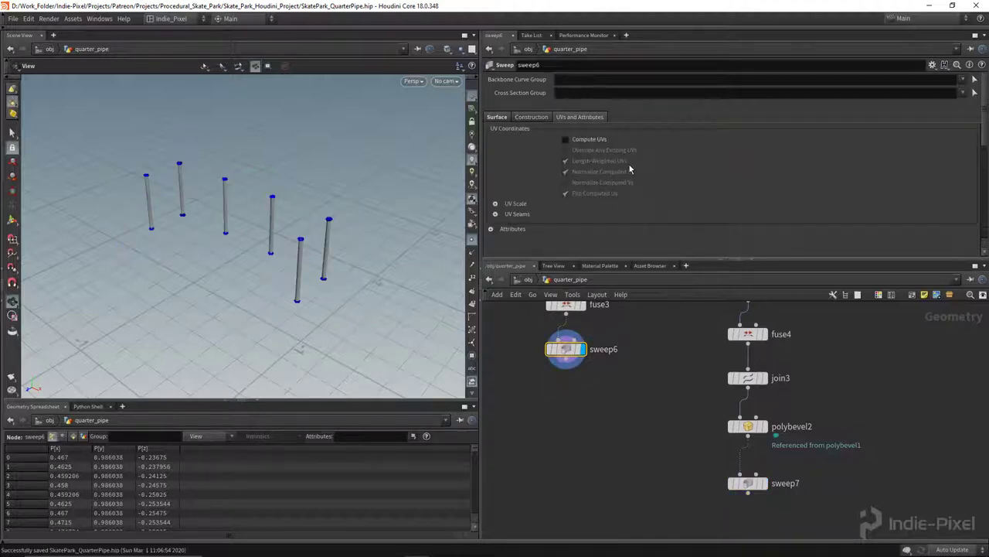
{"action": "left_click", "coordinate": [592, 139]}
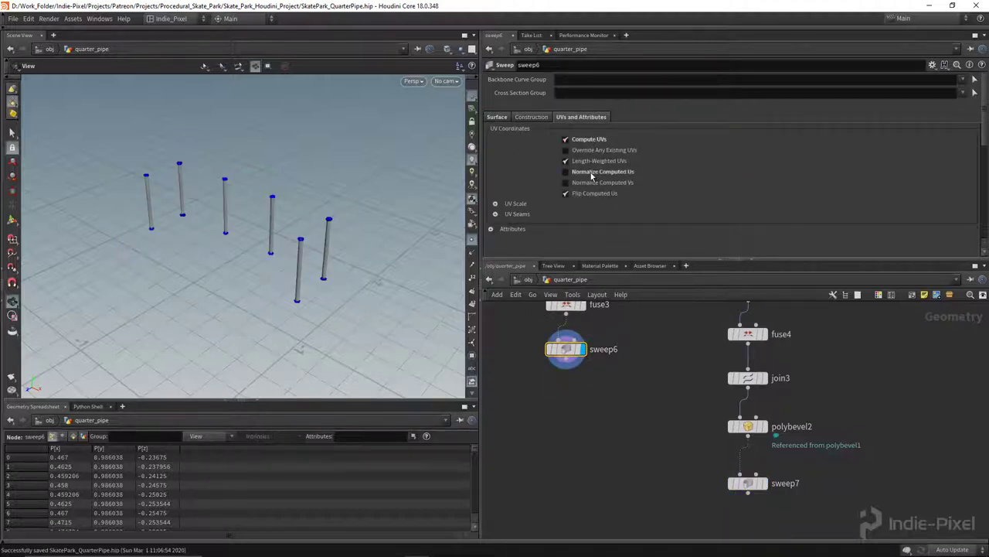
{"action": "left_click", "coordinate": [495, 214]}
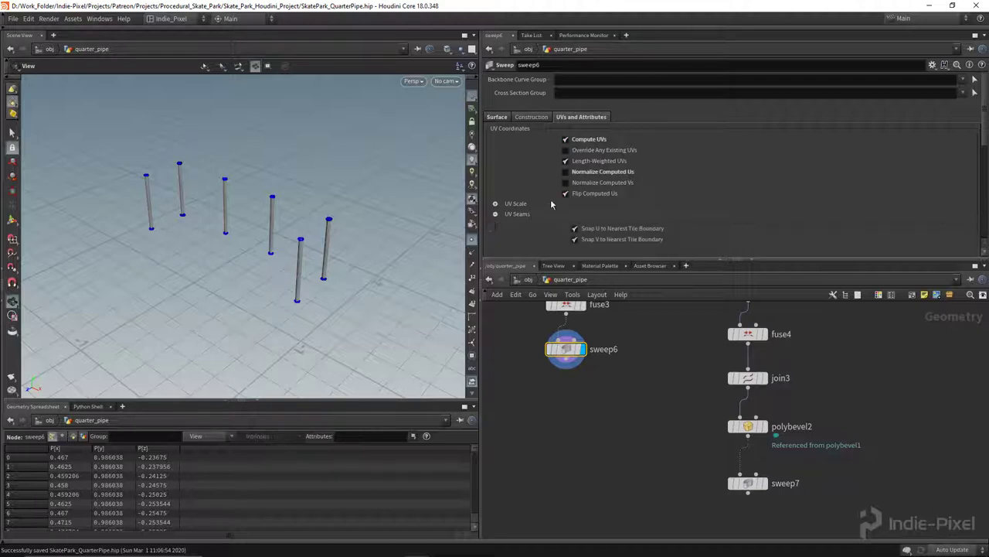
{"action": "scroll", "coordinate": [541, 209], "scroll_direction": "down", "scroll_amount": 1}
Enable Compute UVs on sweep7, disable Normalize Computed Us and both UV seam snapping options, and save the scene
{"action": "middle_click_drag", "start_coordinate": [660, 456], "coordinate": [674, 401]}
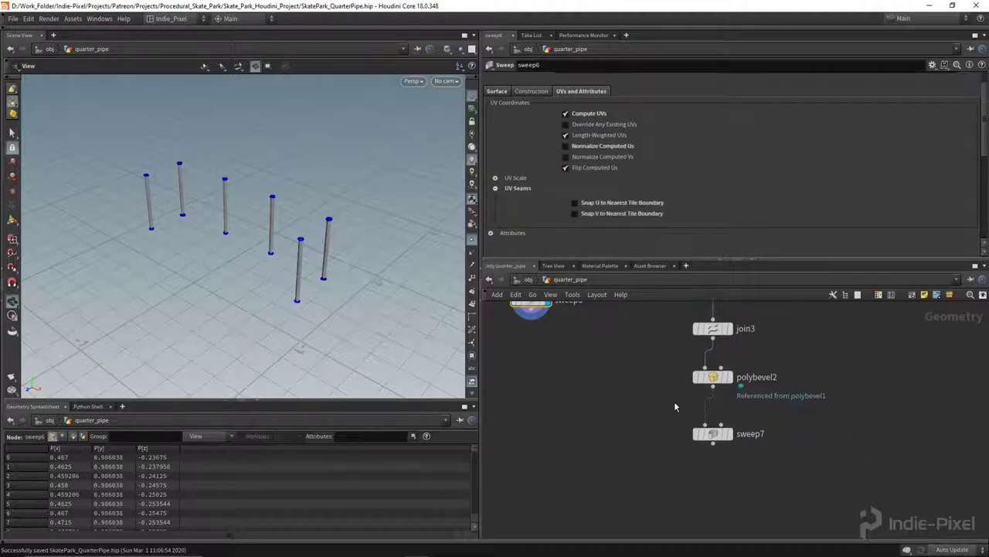
{"action": "left_click", "coordinate": [713, 433]}
{"action": "left_click", "coordinate": [573, 92]}
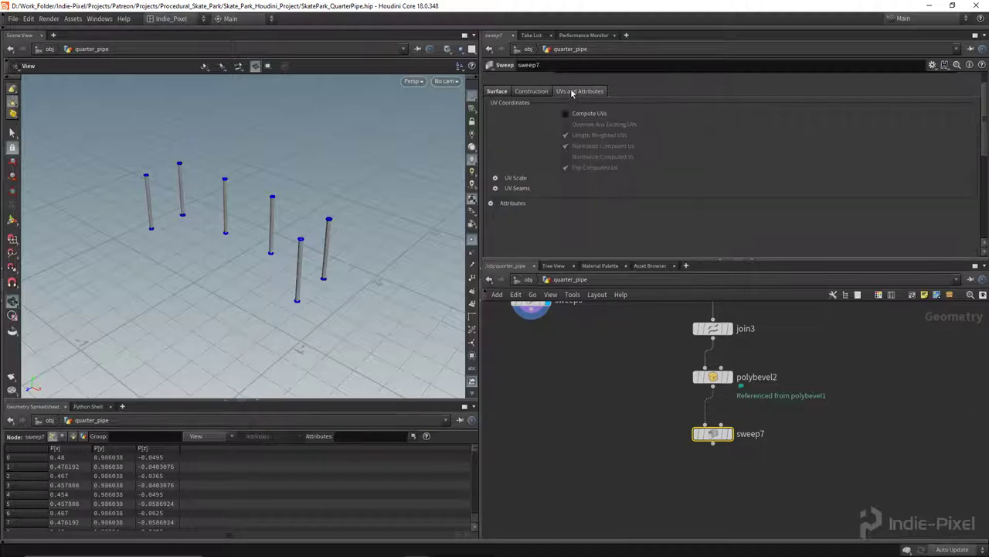
{"action": "left_click", "coordinate": [567, 113]}
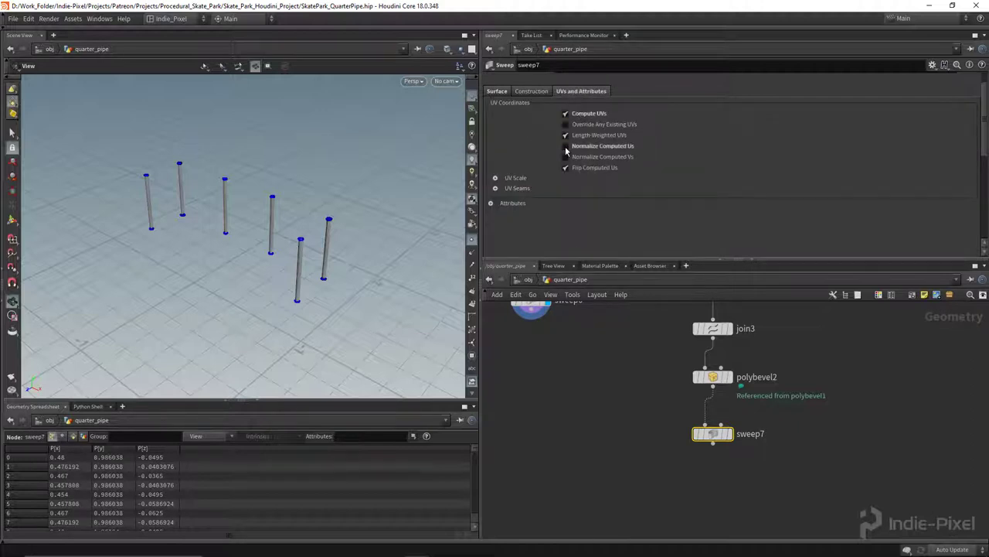
{"action": "left_click", "coordinate": [496, 190]}
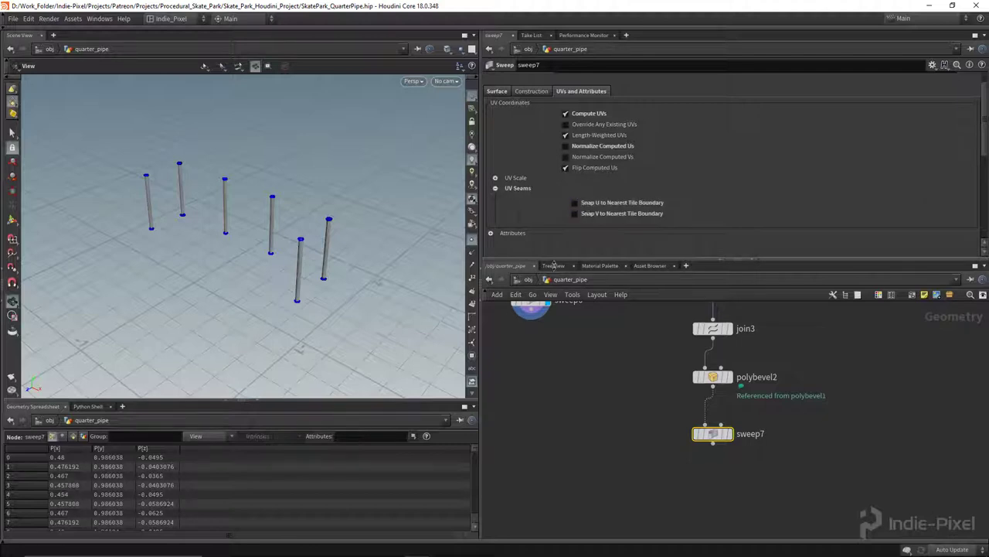
{"action": "left_click_drag", "start_coordinate": [333, 291], "coordinate": [307, 286]}
{"action": "key", "text": "ctrl+s"}
Align sweep6 with sweep7 and combine both in a displayed Merge node below them
{"action": "scroll", "coordinate": [618, 416], "scroll_direction": "down", "scroll_amount": 2}
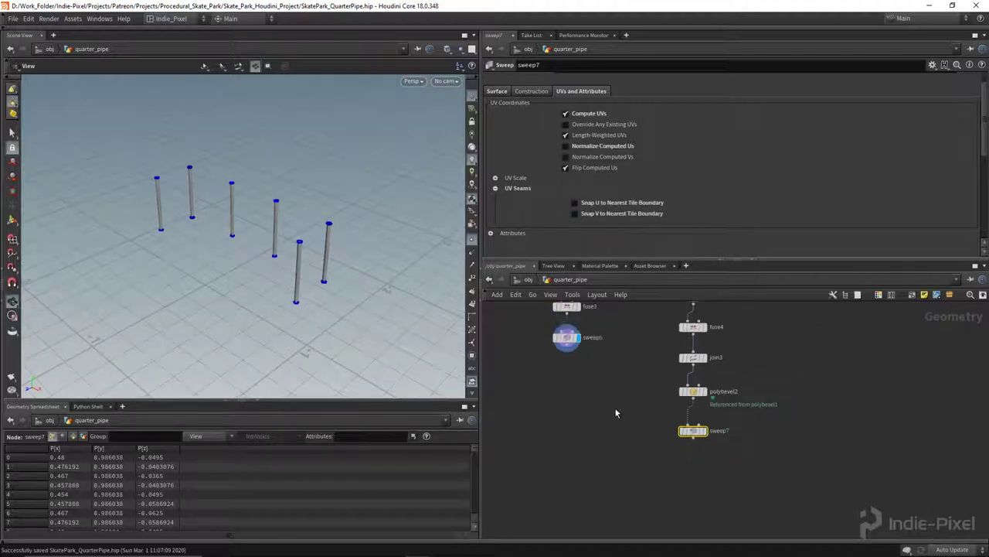
{"action": "mouse_move", "coordinate": [589, 334]}
{"action": "left_mouse_down"}
{"action": "mouse_move", "coordinate": [589, 431]}
{"action": "mouse_move", "coordinate": [738, 416]}
{"action": "left_mouse_up"}
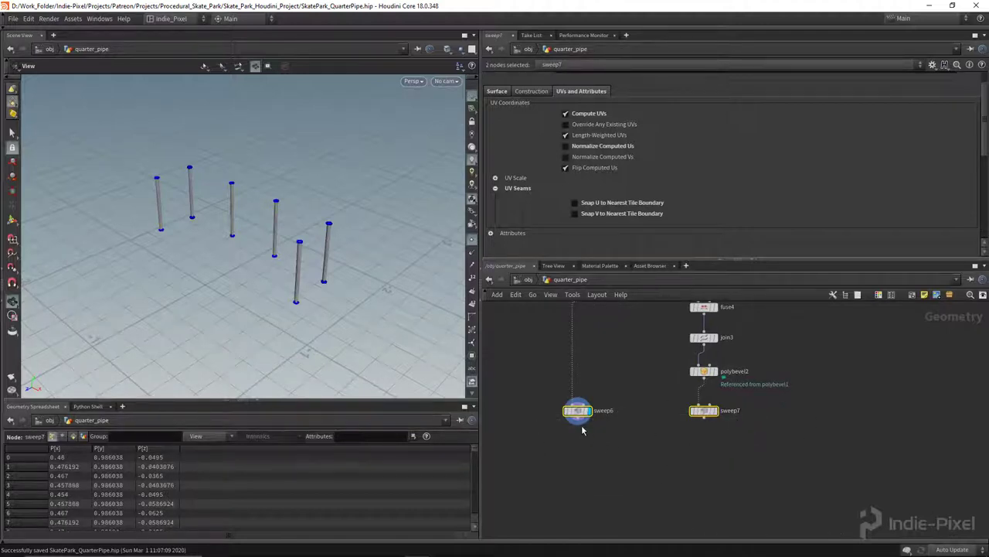
{"action": "left_click_drag", "start_coordinate": [578, 421], "coordinate": [645, 464]}
{"action": "middle_click_drag", "start_coordinate": [650, 480], "coordinate": [644, 443]}
Turn off the point display in the viewport and inspect the merged railing
{"action": "left_click_drag", "start_coordinate": [332, 265], "coordinate": [193, 220]}
{"action": "scroll", "coordinate": [289, 246], "scroll_direction": "up", "scroll_amount": 2}
{"action": "left_click", "coordinate": [472, 239]}
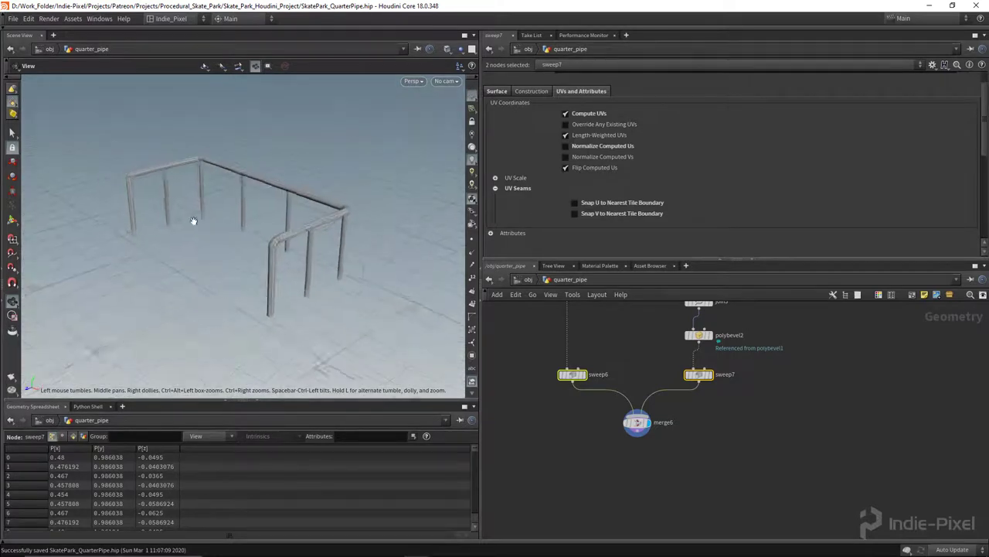
{"action": "scroll", "coordinate": [193, 220], "scroll_direction": "up", "scroll_amount": 2}
Duplicate the blue color3 node from the neighbouring network and detach the copy from its input
{"action": "scroll", "coordinate": [628, 455], "scroll_direction": "down", "scroll_amount": 4}
{"action": "middle_click_drag", "start_coordinate": [607, 456], "coordinate": [752, 392]}
{"action": "scroll", "coordinate": [628, 426], "scroll_direction": "up", "scroll_amount": 5}
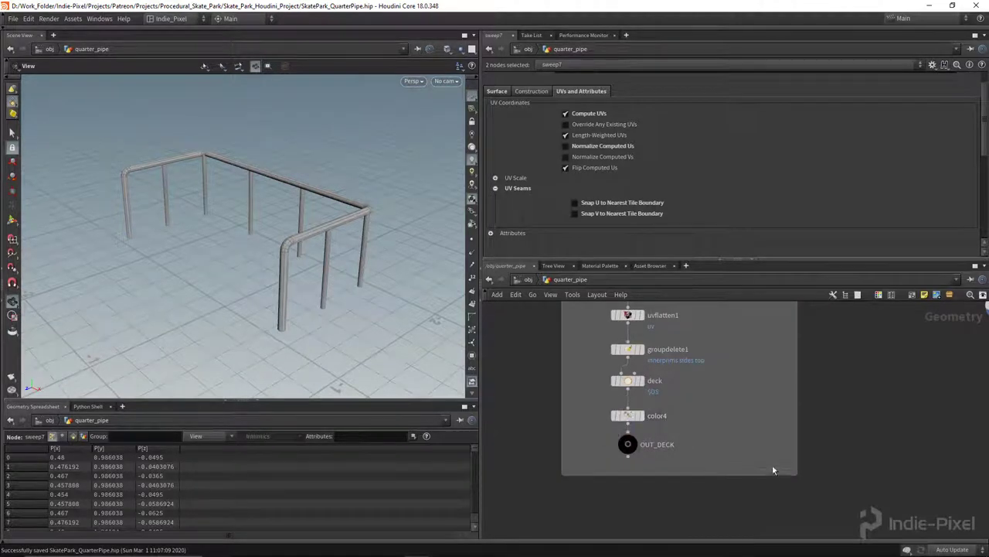
{"action": "middle_click_drag", "start_coordinate": [773, 465], "coordinate": [933, 448]}
{"action": "middle_click_drag", "start_coordinate": [651, 462], "coordinate": [830, 468]}
{"action": "scroll", "coordinate": [720, 463], "scroll_direction": "down", "scroll_amount": 4}
{"action": "scroll", "coordinate": [653, 384], "scroll_direction": "up", "scroll_amount": 6}
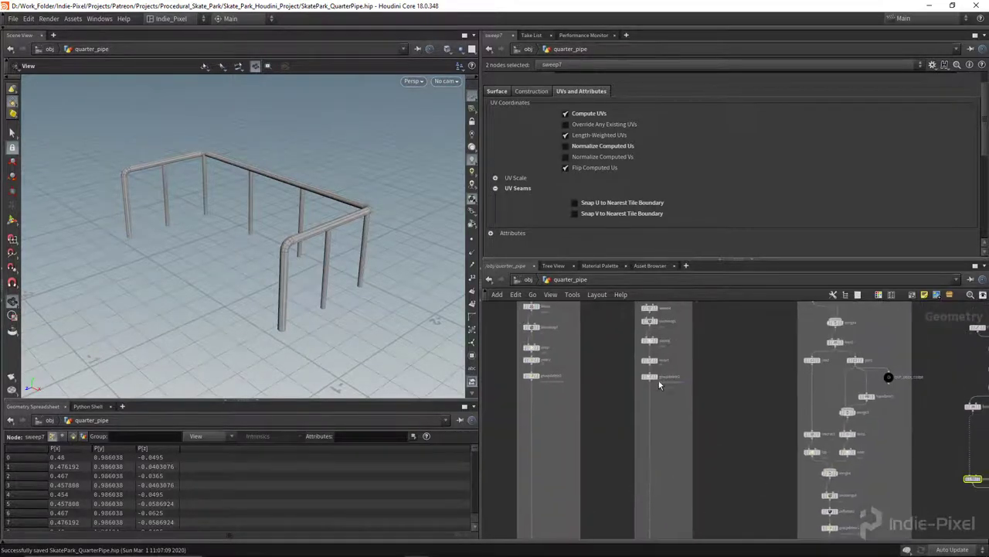
{"action": "left_click", "coordinate": [784, 462]}
{"action": "middle_click_drag", "start_coordinate": [804, 462], "coordinate": [734, 414]}
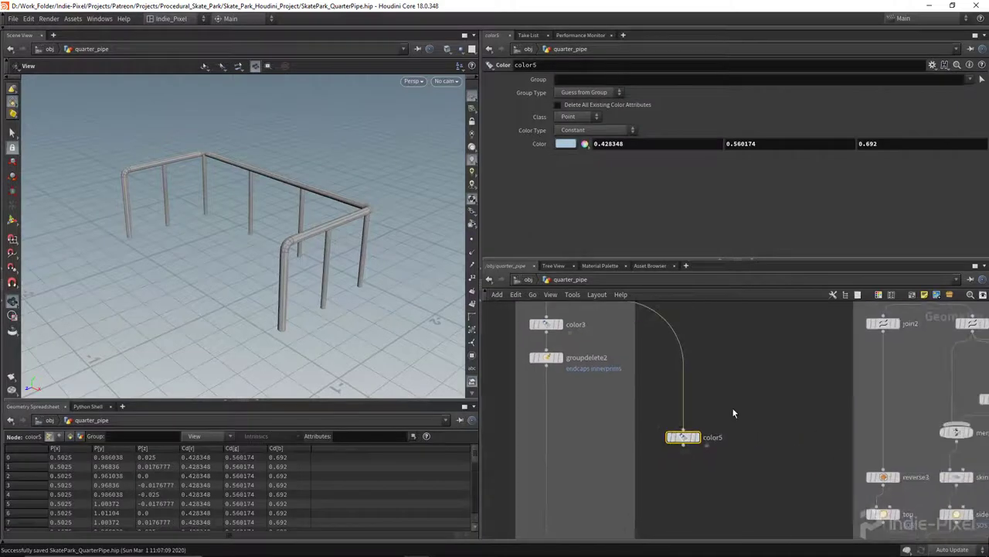
{"action": "left_click_drag", "start_coordinate": [716, 360], "coordinate": [657, 362]}
Place the copied color5 node below merge6, wire it to the merge output, display it and save the scene
{"action": "scroll", "coordinate": [709, 418], "scroll_direction": "down", "scroll_amount": 6}
{"action": "middle_click_drag", "start_coordinate": [708, 430], "coordinate": [590, 378]}
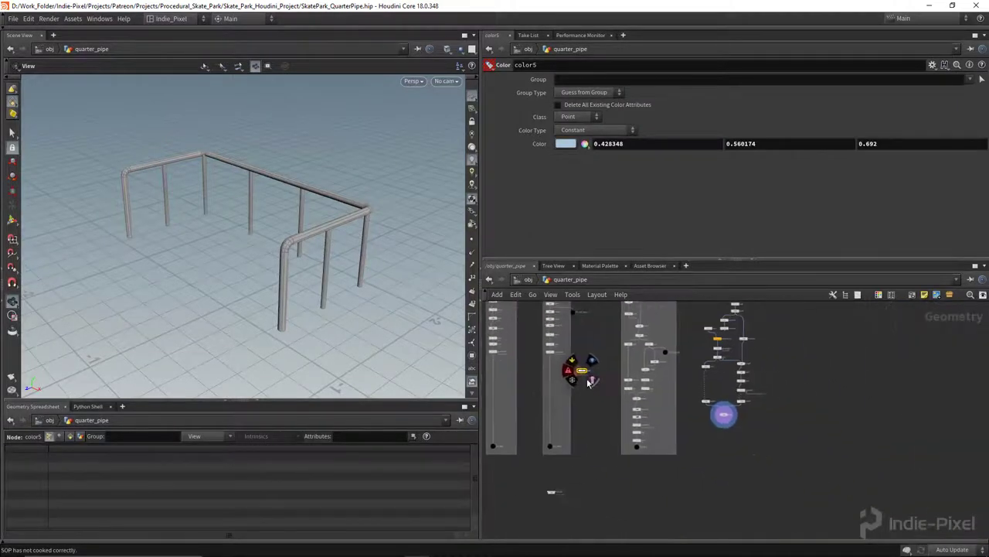
{"action": "scroll", "coordinate": [581, 372], "scroll_direction": "up", "scroll_amount": 2}
{"action": "left_click_drag", "start_coordinate": [578, 370], "coordinate": [814, 487]}
{"action": "scroll", "coordinate": [826, 463], "scroll_direction": "up", "scroll_amount": 4}
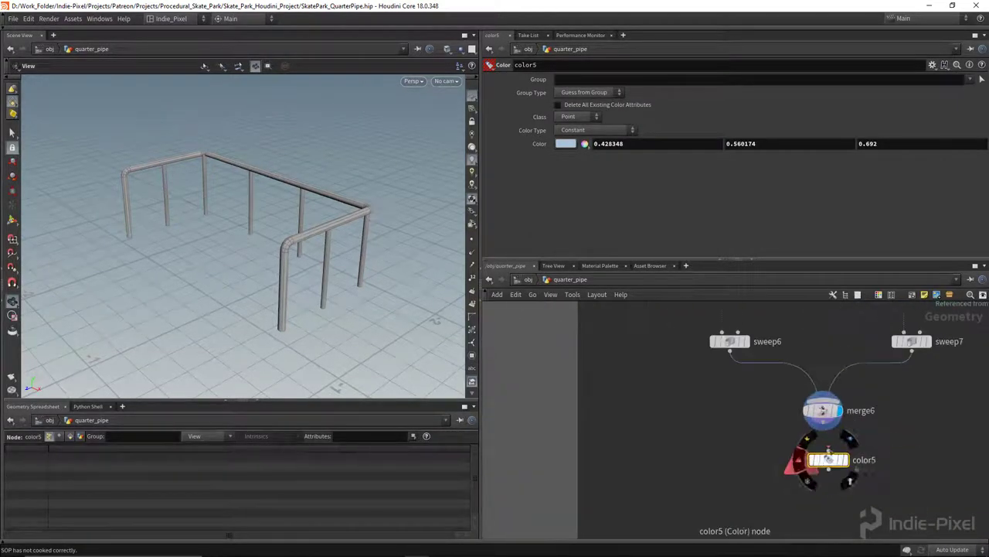
{"action": "left_click_drag", "start_coordinate": [824, 420], "coordinate": [822, 464]}
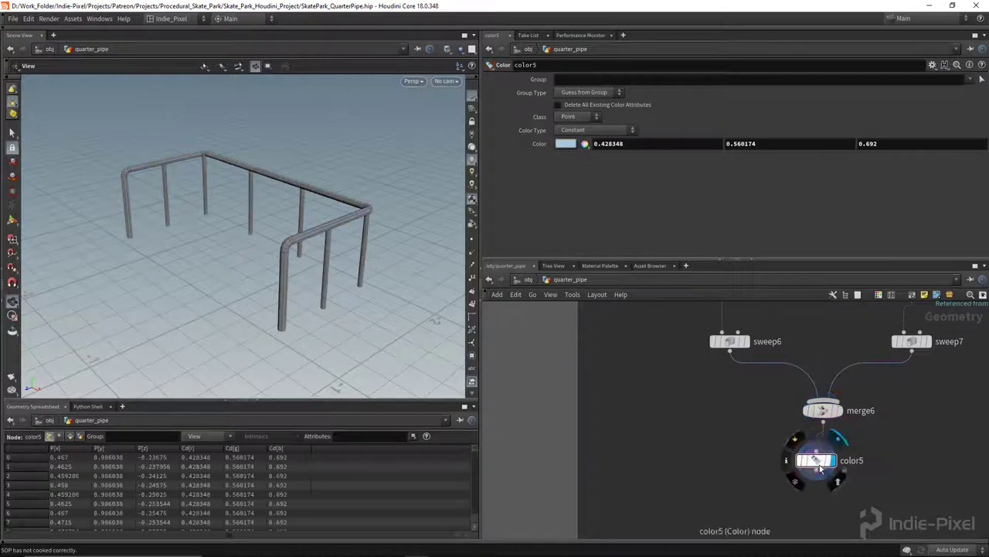
{"action": "right_click_drag", "start_coordinate": [309, 200], "coordinate": [205, 223]}
{"action": "key", "text": "ctrl+s"}
Examine the railing's UV strips in the UV view and return to the perspective view
{"action": "left_click_drag", "start_coordinate": [252, 244], "coordinate": [231, 253]}
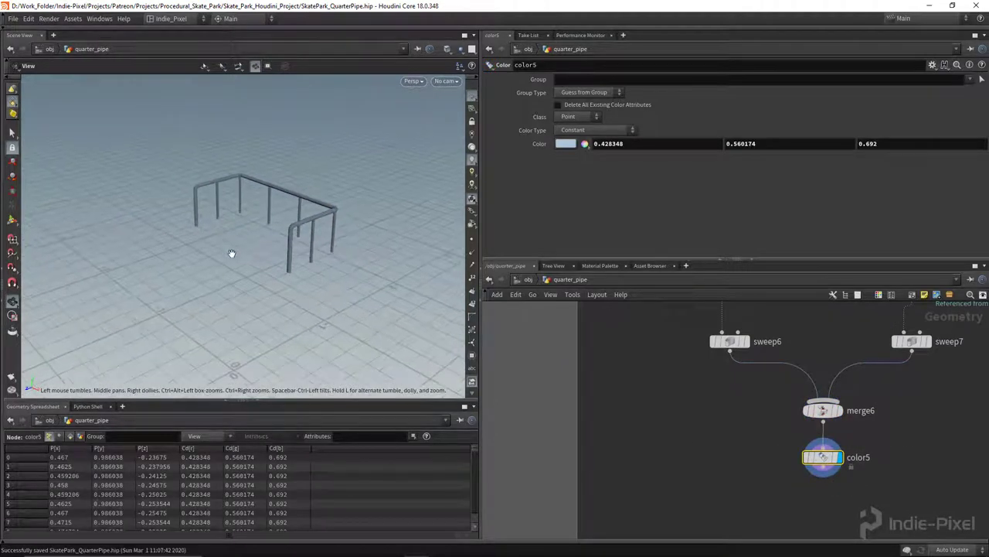
{"action": "key", "text": "space+5"}
{"action": "right_click_drag", "start_coordinate": [230, 252], "coordinate": [72, 252]}
{"action": "middle_click_drag", "start_coordinate": [189, 178], "coordinate": [185, 349]}
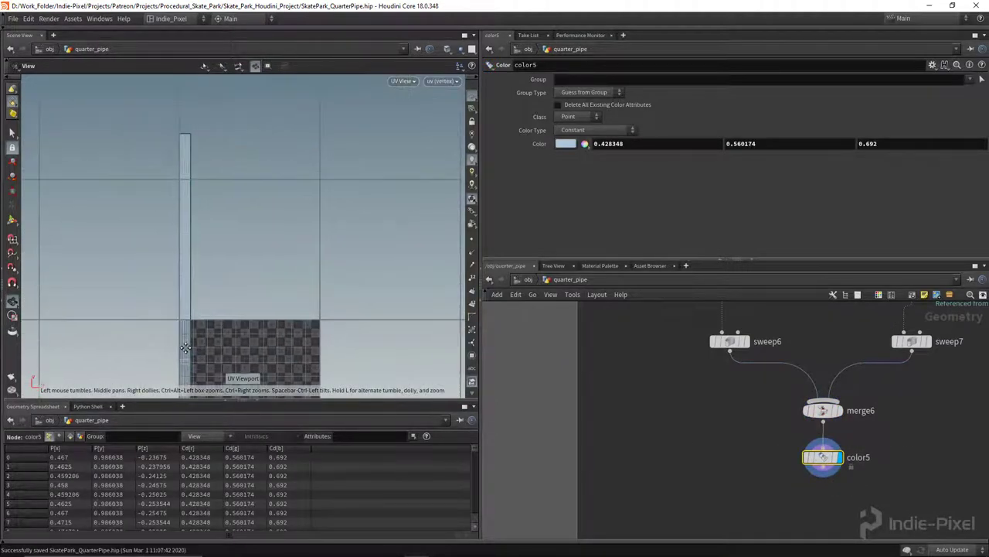
{"action": "right_click_drag", "start_coordinate": [255, 309], "coordinate": [225, 328]}
{"action": "middle_click_drag", "start_coordinate": [225, 328], "coordinate": [194, 262]}
{"action": "key", "text": "space+1"}
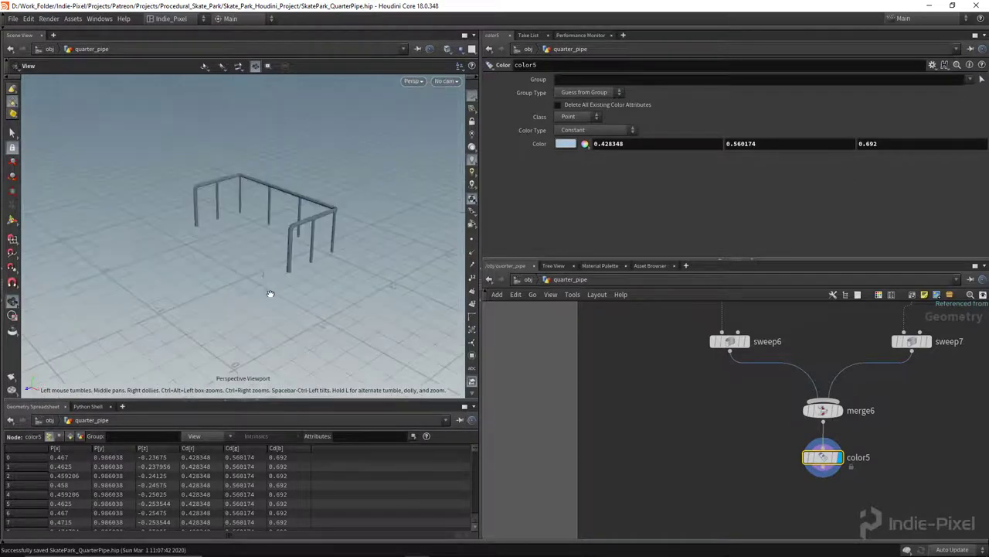
{"action": "right_click_drag", "start_coordinate": [277, 236], "coordinate": [337, 223]}
Add a Group Create node below color5, connected to its output
{"action": "scroll", "coordinate": [705, 471], "scroll_direction": "down", "scroll_amount": 3}
{"action": "middle_click_drag", "start_coordinate": [738, 495], "coordinate": [680, 407]}
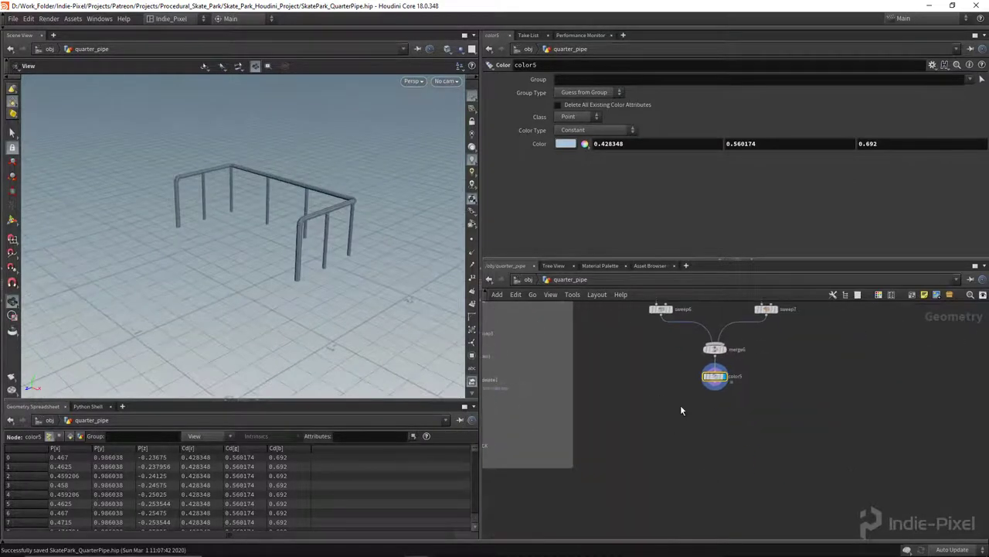
{"action": "key", "text": "Tab"}
{"action": "type", "text": "group"}
{"action": "key", "text": "Return"}
{"action": "scroll", "coordinate": [719, 411], "scroll_direction": "up", "scroll_amount": 3}
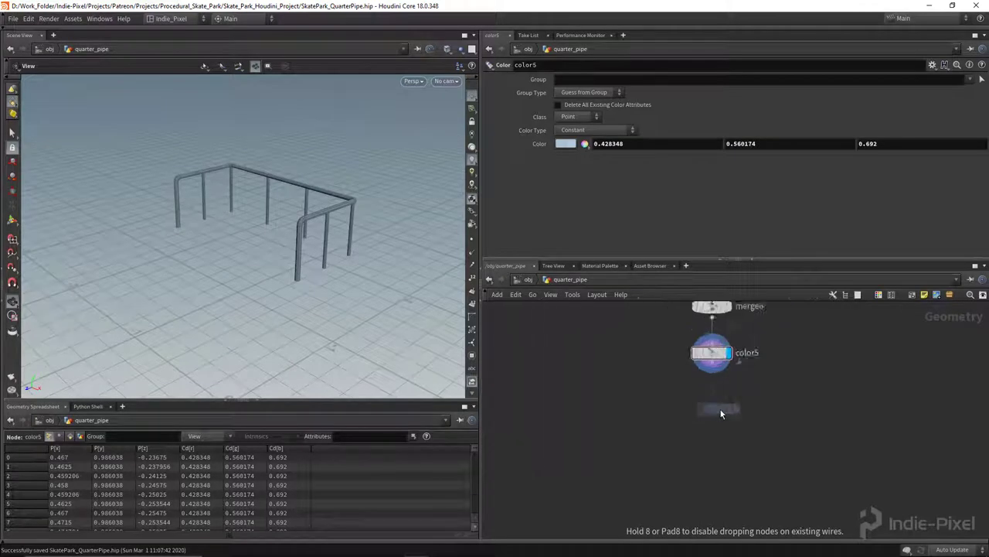
{"action": "left_click", "coordinate": [709, 410]}
Rename the new group node Railing and display it
{"action": "double_click", "coordinate": [764, 411]}
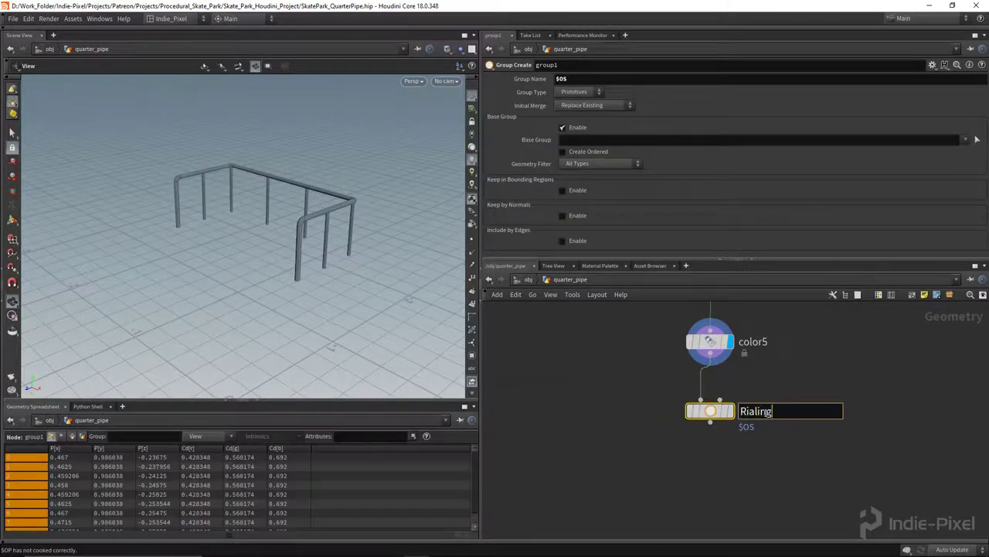
{"action": "type", "text": "Rialing"}
{"action": "key", "text": "Return"}
{"action": "left_click", "coordinate": [765, 438]}
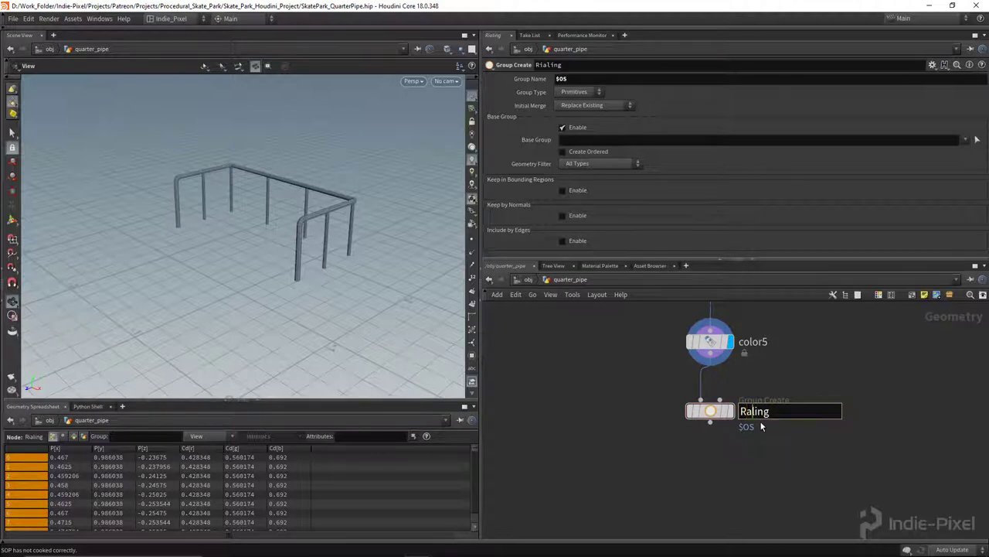
{"action": "key", "text": "Return"}
{"action": "left_click", "coordinate": [731, 410]}
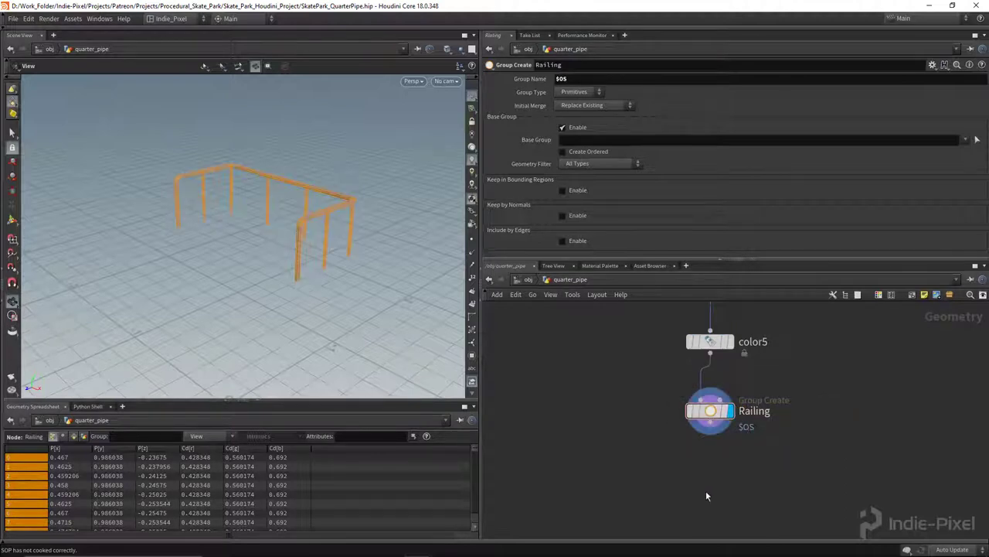
Add a Null node below Railing and name it OUT_RAILING
{"action": "key", "text": "Tab"}
{"action": "type", "text": "nu"}
{"action": "key", "text": "Return"}
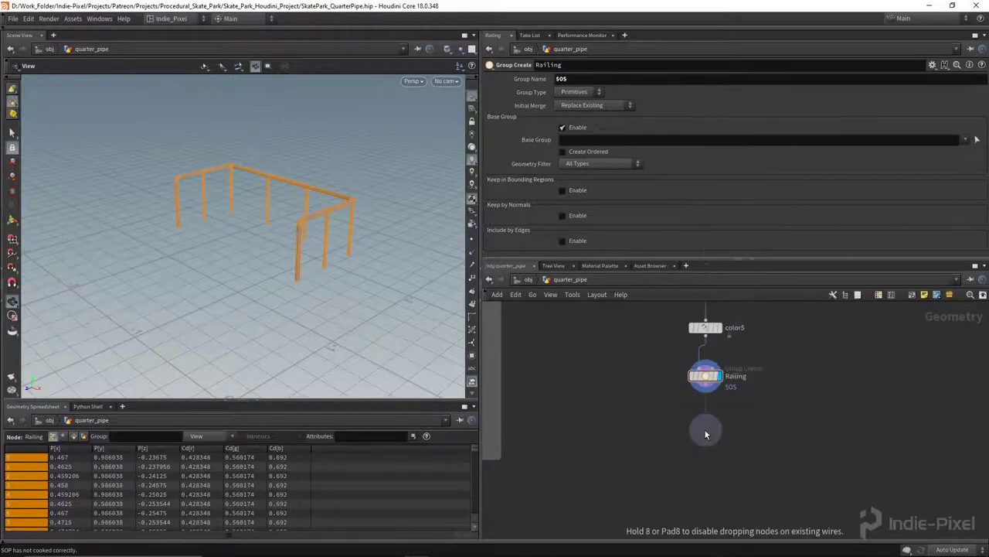
{"action": "left_click", "coordinate": [705, 433]}
{"action": "double_click", "coordinate": [726, 430]}
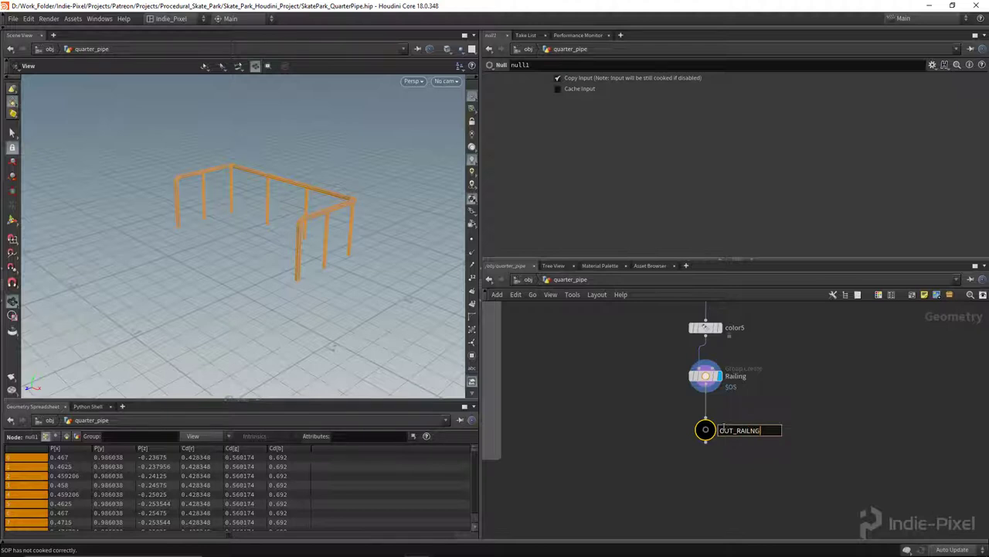
{"action": "key", "text": "Return"}
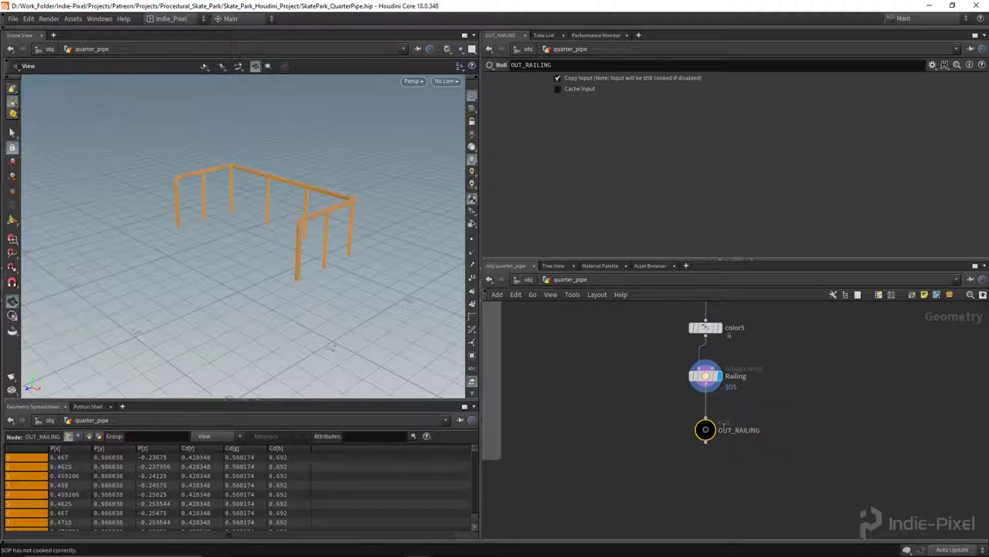
Insert a new first entry in the assembly Object Merge and point it to ../OUT_RAILING
{"action": "scroll", "coordinate": [725, 427], "scroll_direction": "down", "scroll_amount": 5}
{"action": "middle_click_drag", "start_coordinate": [611, 477], "coordinate": [819, 376]}
{"action": "scroll", "coordinate": [698, 385], "scroll_direction": "up", "scroll_amount": 5}
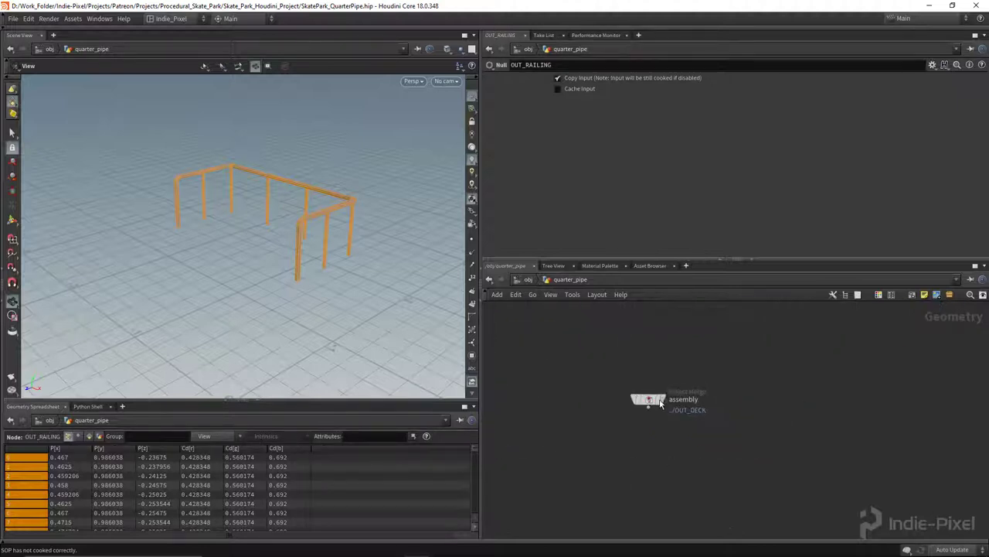
{"action": "left_click", "coordinate": [648, 401]}
{"action": "left_click", "coordinate": [500, 94]}
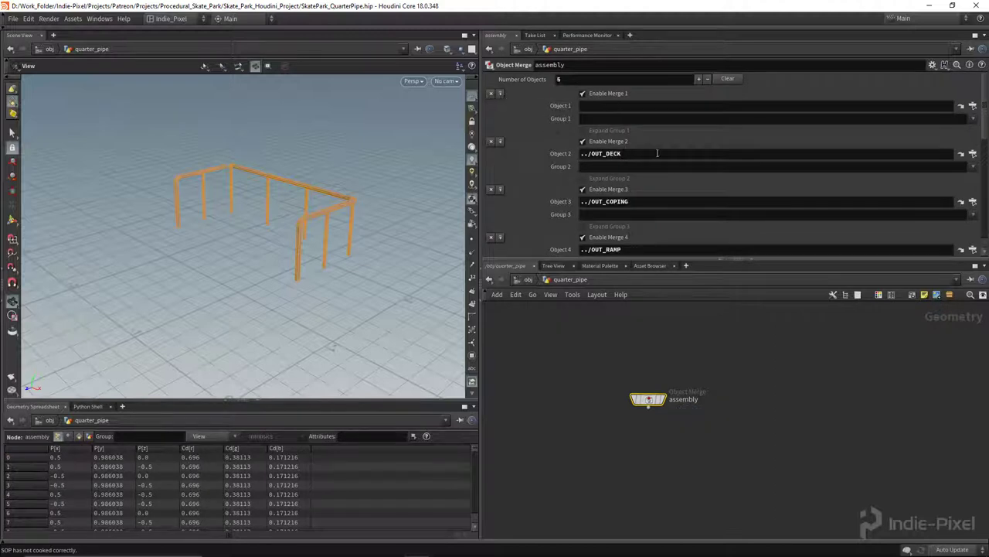
{"action": "scroll", "coordinate": [847, 365], "scroll_direction": "down", "scroll_amount": 3}
{"action": "middle_click_drag", "start_coordinate": [847, 366], "coordinate": [784, 442]}
{"action": "scroll", "coordinate": [801, 426], "scroll_direction": "up", "scroll_amount": 3}
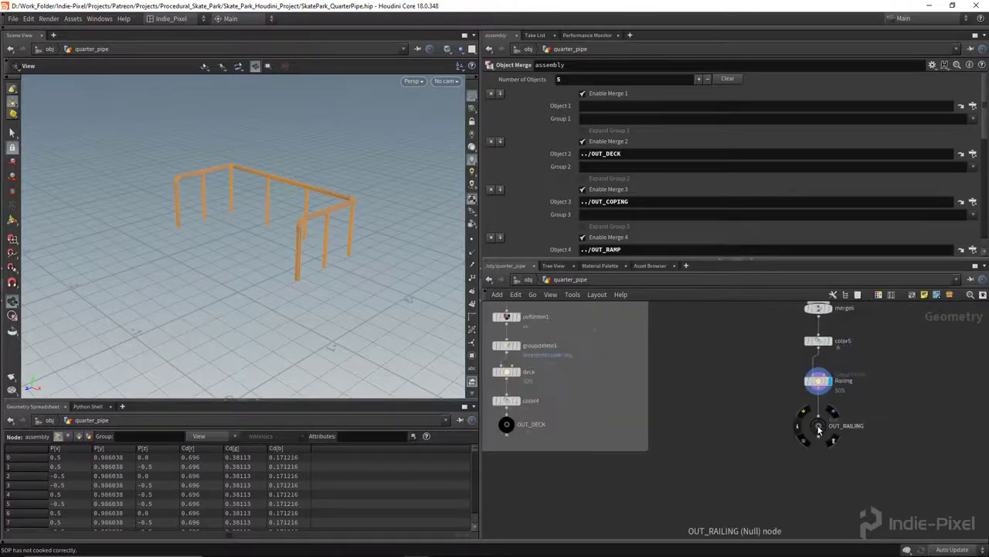
{"action": "left_click_drag", "start_coordinate": [817, 424], "coordinate": [629, 105]}
Display the assembly node and inspect the full quarter pipe with its railing
{"action": "scroll", "coordinate": [663, 395], "scroll_direction": "down", "scroll_amount": 8}
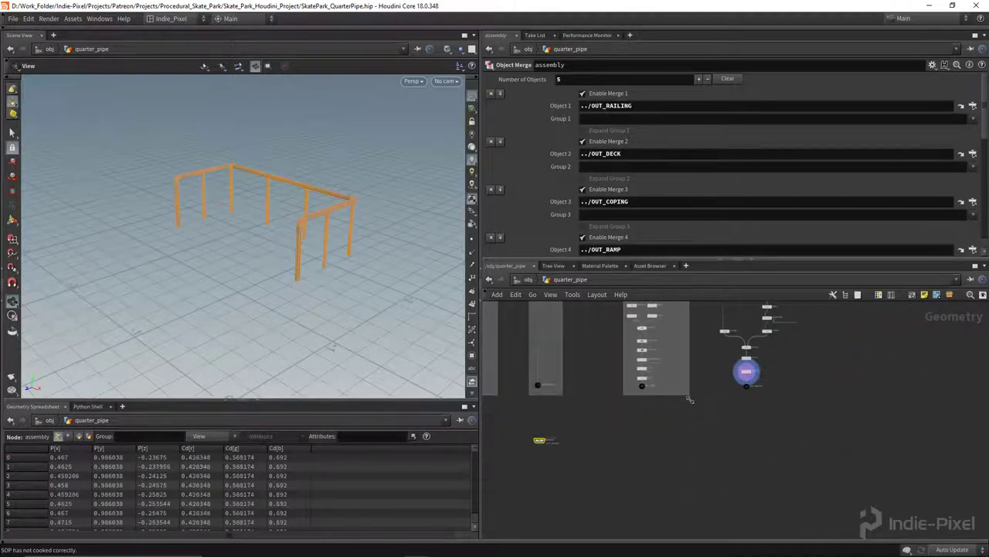
{"action": "scroll", "coordinate": [661, 383], "scroll_direction": "up", "scroll_amount": 4}
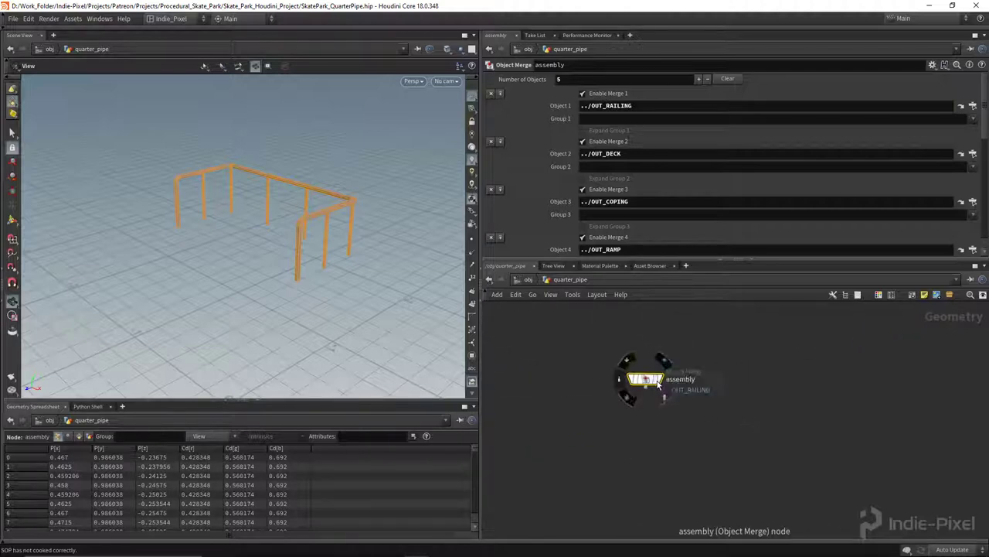
{"action": "left_click", "coordinate": [661, 380]}
{"action": "scroll", "coordinate": [181, 263], "scroll_direction": "down", "scroll_amount": 3}
{"action": "left_click_drag", "start_coordinate": [180, 263], "coordinate": [239, 258]}
{"action": "scroll", "coordinate": [239, 259], "scroll_direction": "up", "scroll_amount": 2}
{"action": "middle_click_drag", "start_coordinate": [239, 258], "coordinate": [131, 197]}
Add a Normal node below assembly, connect it to the assembly output and display it
{"action": "middle_click_drag", "start_coordinate": [634, 429], "coordinate": [644, 419]}
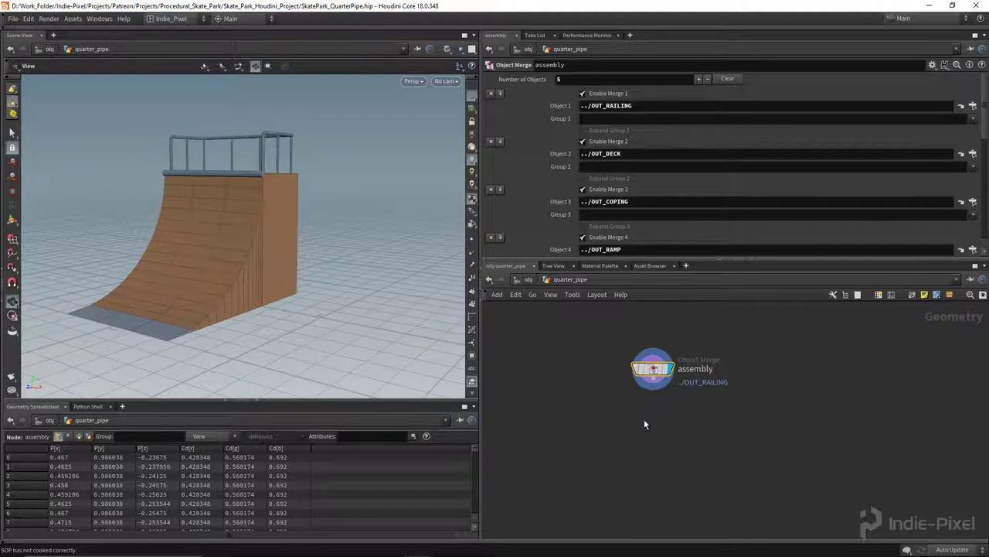
{"action": "left_click", "coordinate": [644, 419]}
{"action": "key", "text": "Tab"}
{"action": "type", "text": "no"}
{"action": "key", "text": "Return"}
{"action": "scroll", "coordinate": [650, 421], "scroll_direction": "up", "scroll_amount": 2}
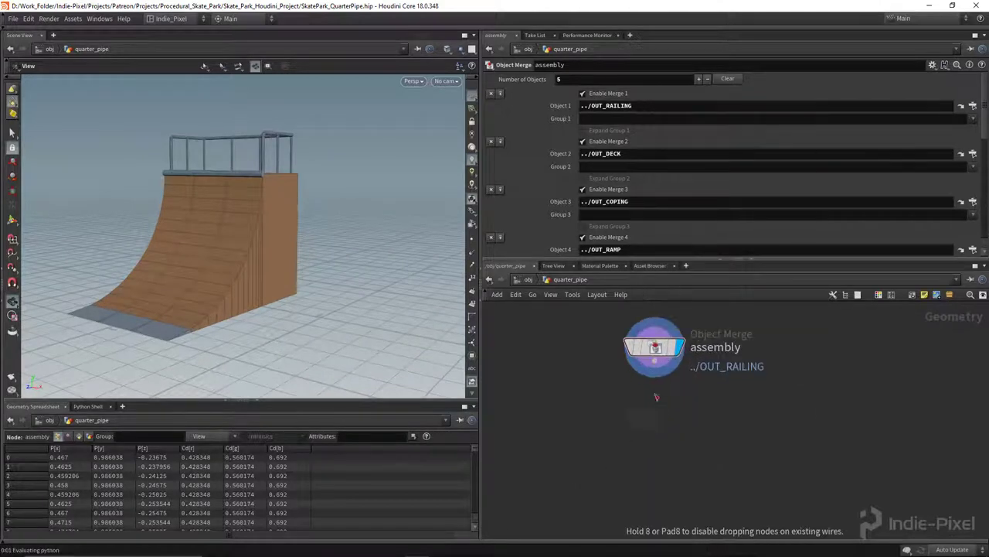
{"action": "left_click", "coordinate": [654, 412]}
{"action": "left_click_drag", "start_coordinate": [654, 360], "coordinate": [654, 398]}
{"action": "left_click", "coordinate": [680, 417]}
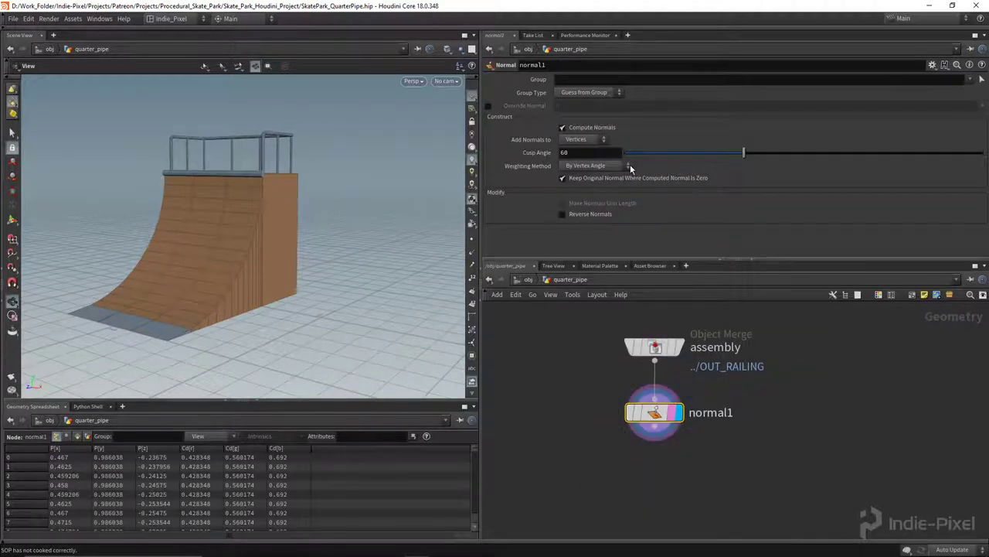
Turn off the template flag on normal1, enlarge the network area and save the scene
{"action": "left_click_drag", "start_coordinate": [197, 159], "coordinate": [224, 198]}
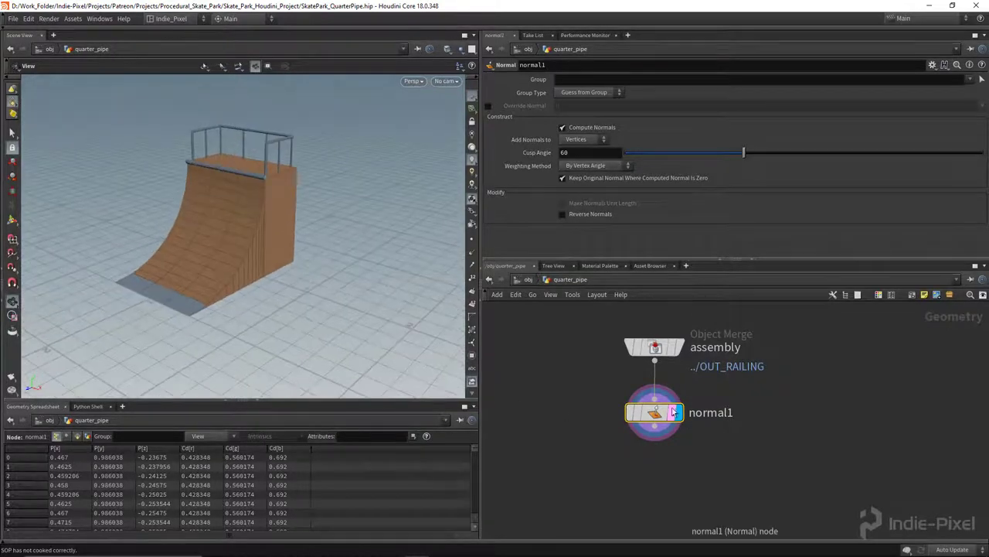
{"action": "left_click", "coordinate": [686, 442]}
{"action": "middle_click_drag", "start_coordinate": [657, 484], "coordinate": [660, 434]}
{"action": "scroll", "coordinate": [659, 431], "scroll_direction": "down", "scroll_amount": 2}
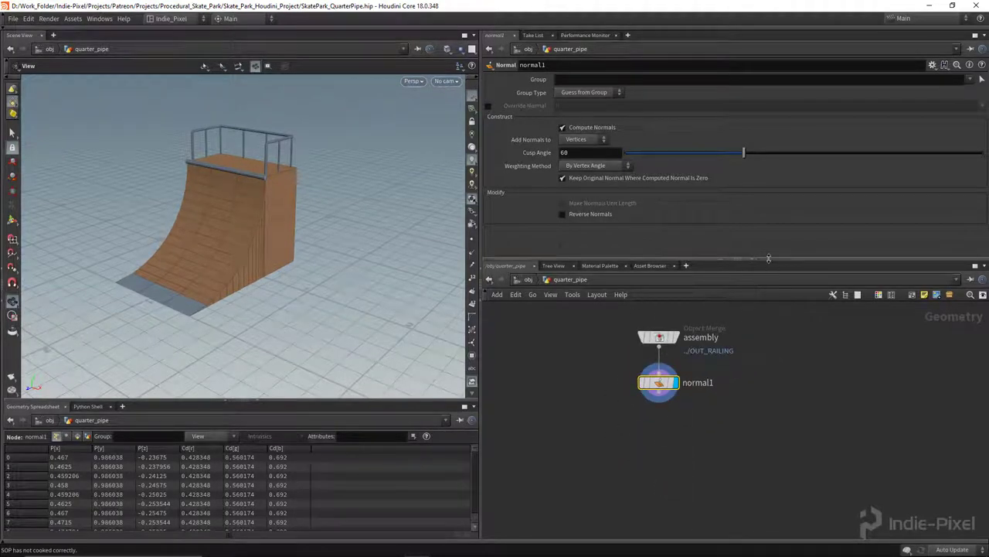
{"action": "left_click_drag", "start_coordinate": [769, 258], "coordinate": [768, 227]}
{"action": "left_click_drag", "start_coordinate": [227, 261], "coordinate": [254, 274]}
{"action": "key", "text": "ctrl+s"}
Show the assembly's UVs in the UV view and add a displayed UV Layout node below normal1
{"action": "key", "text": "space+5"}
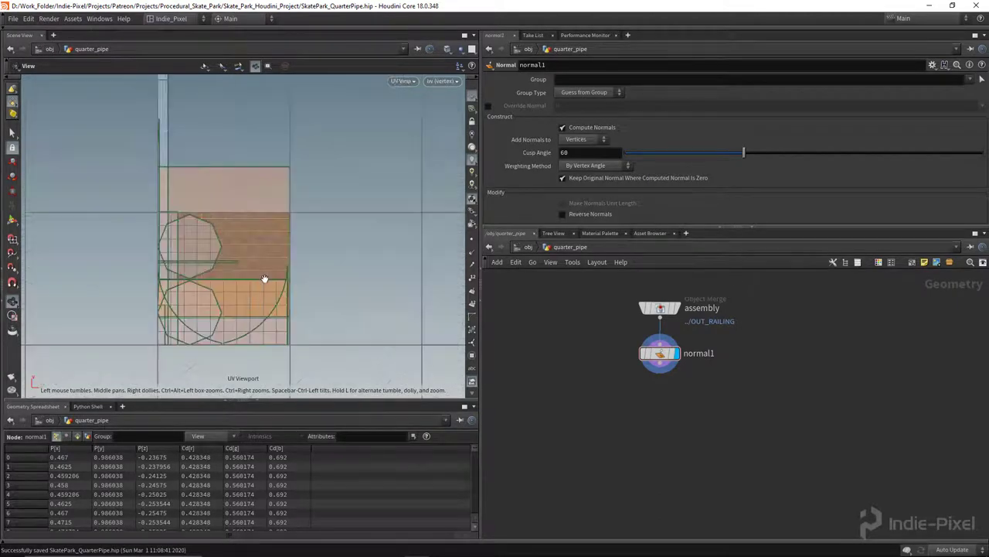
{"action": "scroll", "coordinate": [264, 278], "scroll_direction": "down", "scroll_amount": 3}
{"action": "scroll", "coordinate": [257, 217], "scroll_direction": "up", "scroll_amount": 3}
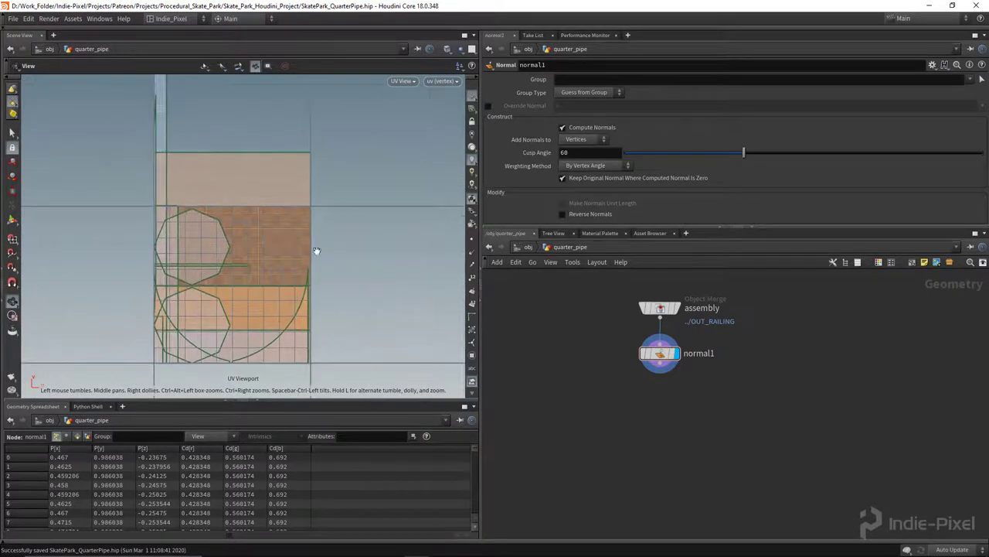
{"action": "mouse_move", "coordinate": [210, 281]}
{"action": "right_mouse_down"}
{"action": "mouse_move", "coordinate": [245, 285]}
{"action": "mouse_move", "coordinate": [216, 284]}
{"action": "right_mouse_up"}
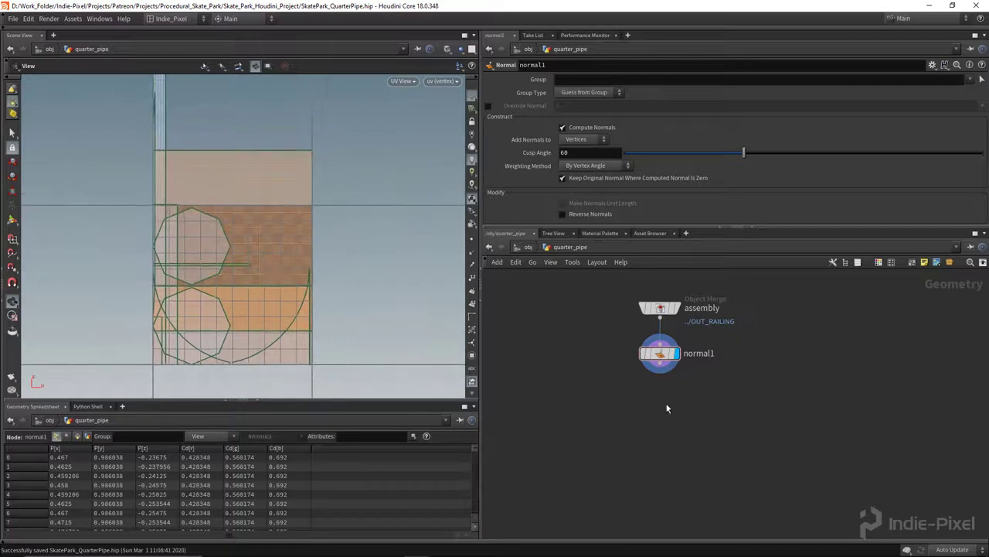
{"action": "key", "text": "Tab"}
{"action": "type", "text": "uv"}
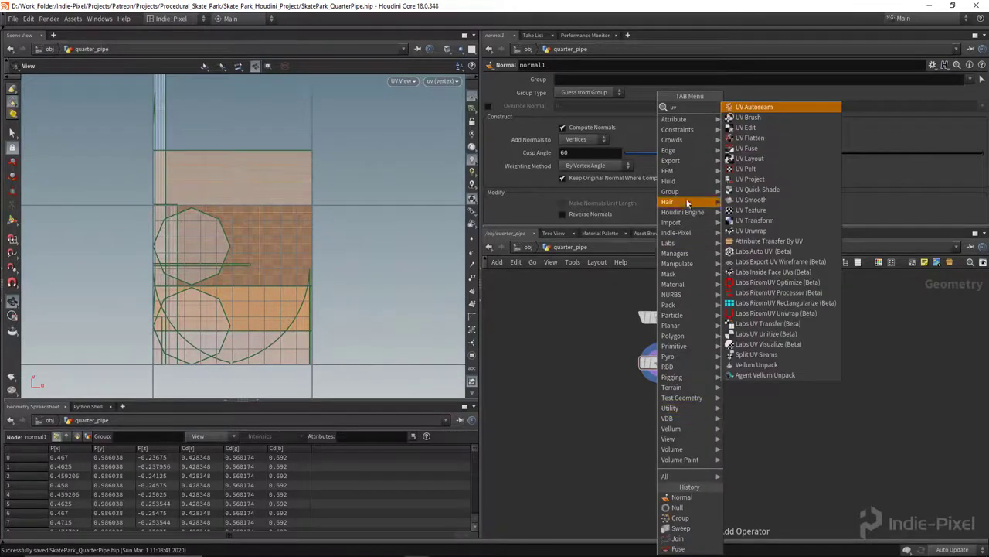
{"action": "left_click", "coordinate": [749, 158]}
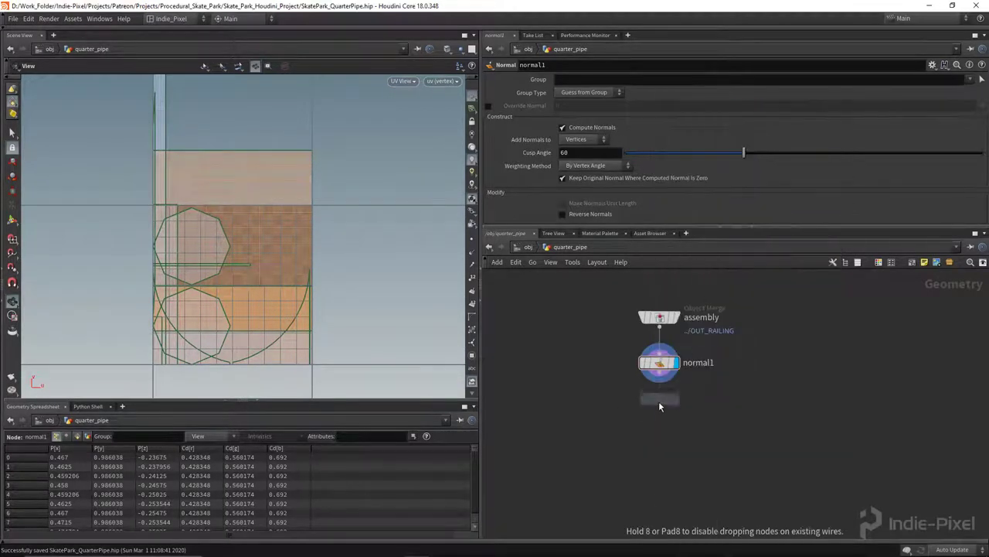
{"action": "left_click", "coordinate": [660, 404]}
{"action": "scroll", "coordinate": [657, 423], "scroll_direction": "up", "scroll_amount": 2}
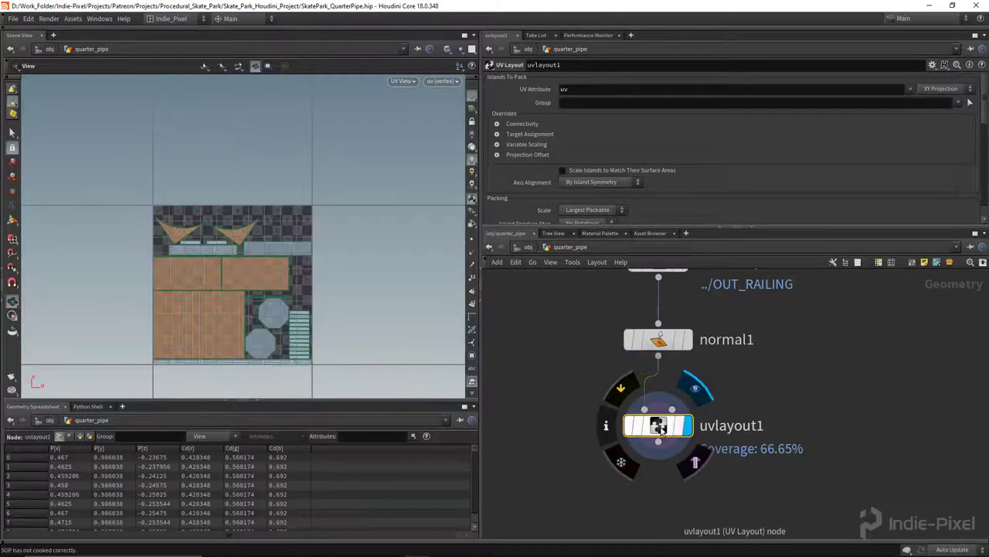
Inspect the packed UV islands and enlarge the parameter area to show the UV Layout node's packing settings
{"action": "scroll", "coordinate": [216, 309], "scroll_direction": "up", "scroll_amount": 3}
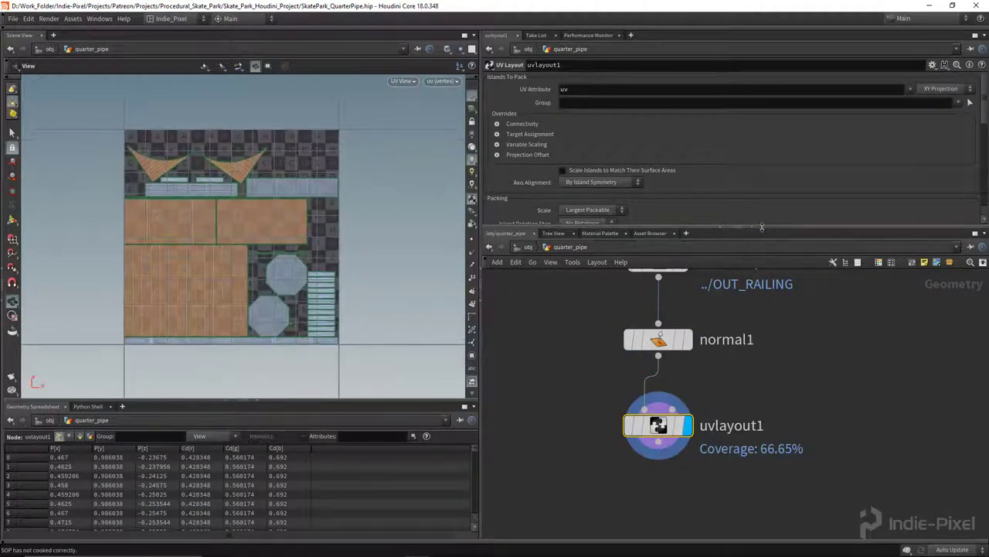
{"action": "left_click_drag", "start_coordinate": [762, 227], "coordinate": [761, 311]}
{"action": "scroll", "coordinate": [290, 297], "scroll_direction": "up", "scroll_amount": 1}
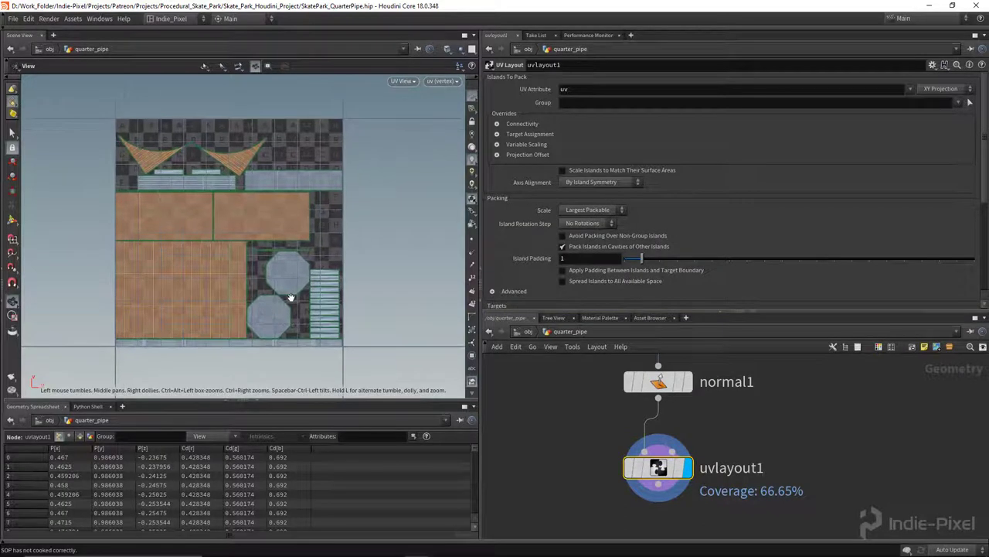
Scale the UV islands to match their surface areas and set Axis Alignment to By Island Position in 3D
{"action": "left_click", "coordinate": [595, 171]}
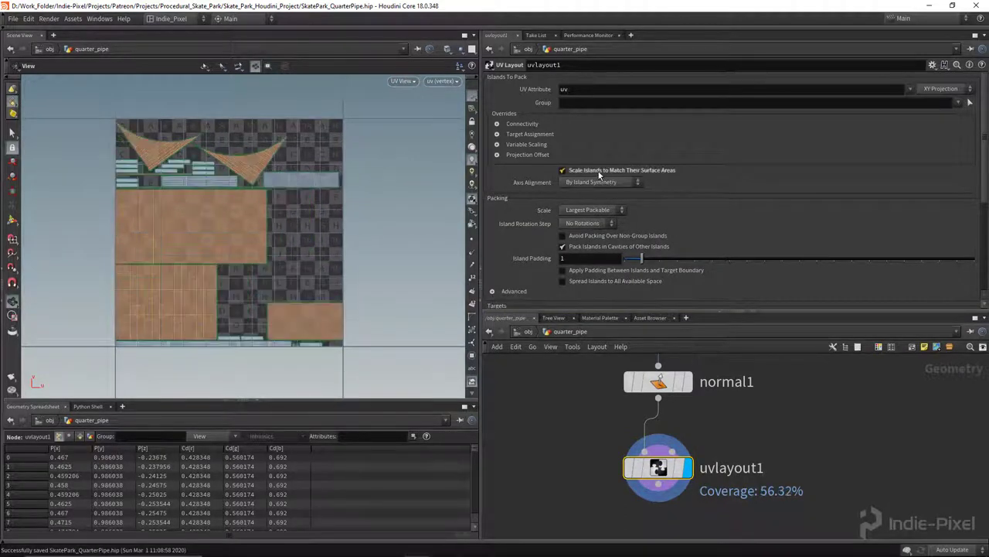
{"action": "left_click", "coordinate": [593, 181]}
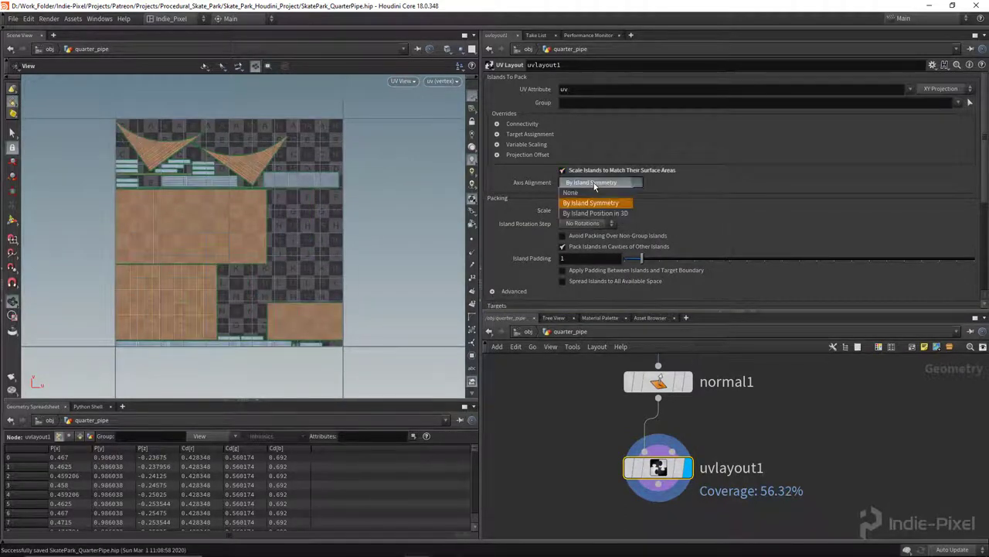
{"action": "left_click", "coordinate": [596, 213]}
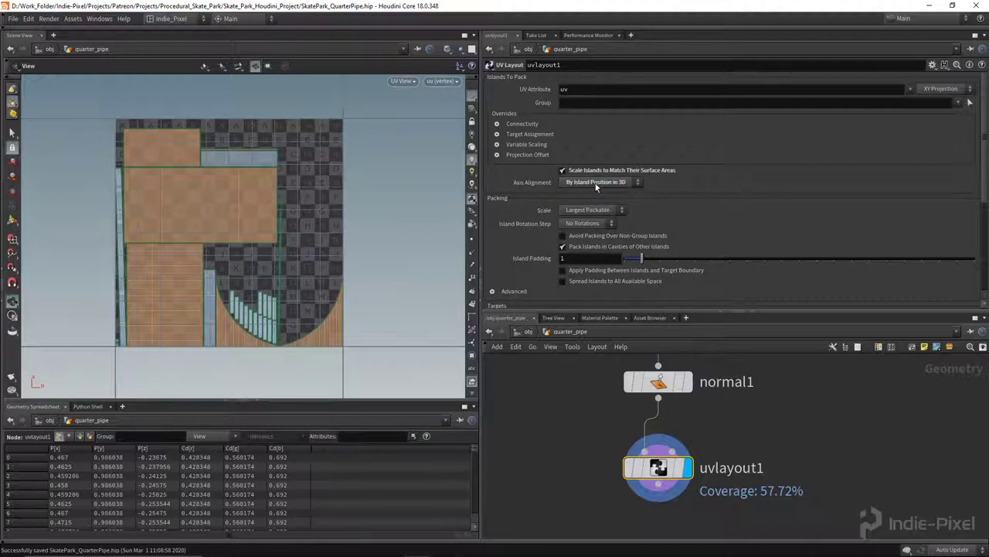
{"action": "left_click", "coordinate": [597, 203]}
{"action": "left_click", "coordinate": [599, 183]}
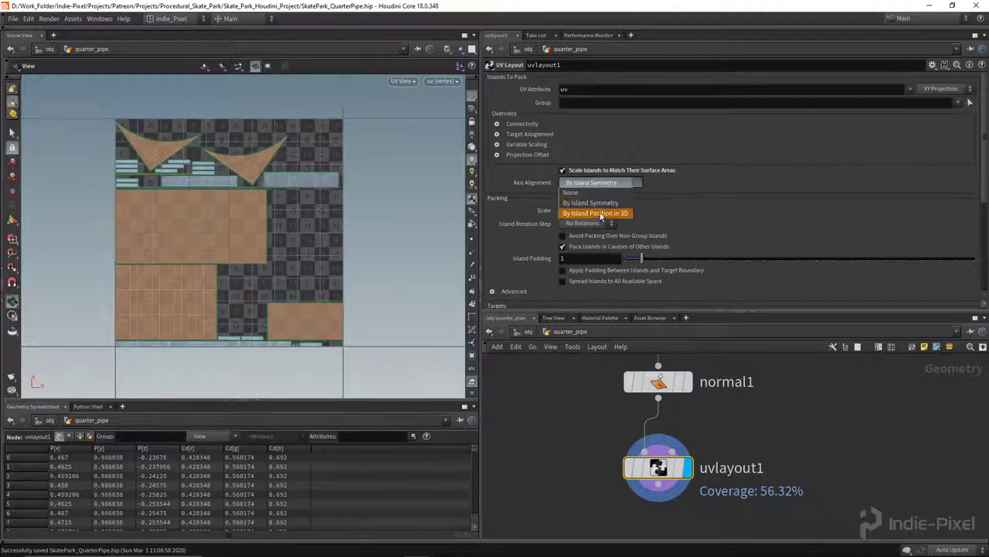
{"action": "left_click", "coordinate": [596, 213]}
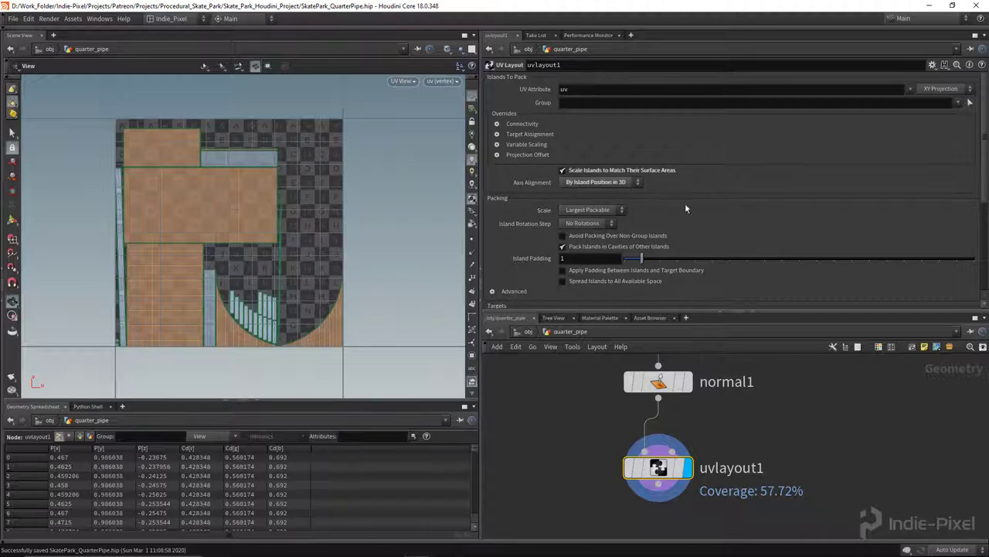
Set the UV Layout's Island Rotation Step to 90°
{"action": "left_click", "coordinate": [605, 225]}
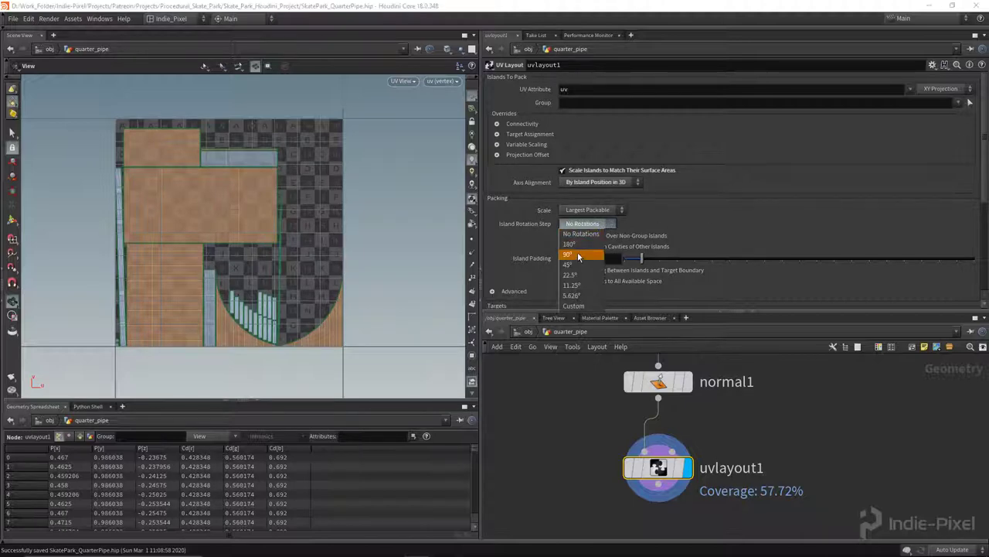
{"action": "left_click", "coordinate": [580, 255]}
{"action": "right_click_drag", "start_coordinate": [225, 272], "coordinate": [230, 272]}
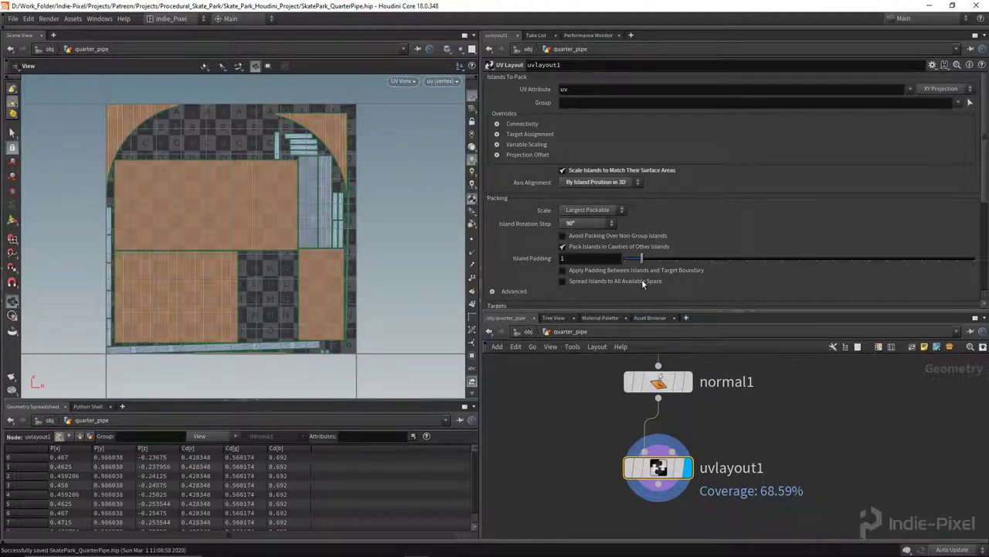
Apply padding between islands and target boundary, set Island Padding to 3, and spread islands to all available space
{"action": "left_click", "coordinate": [604, 272]}
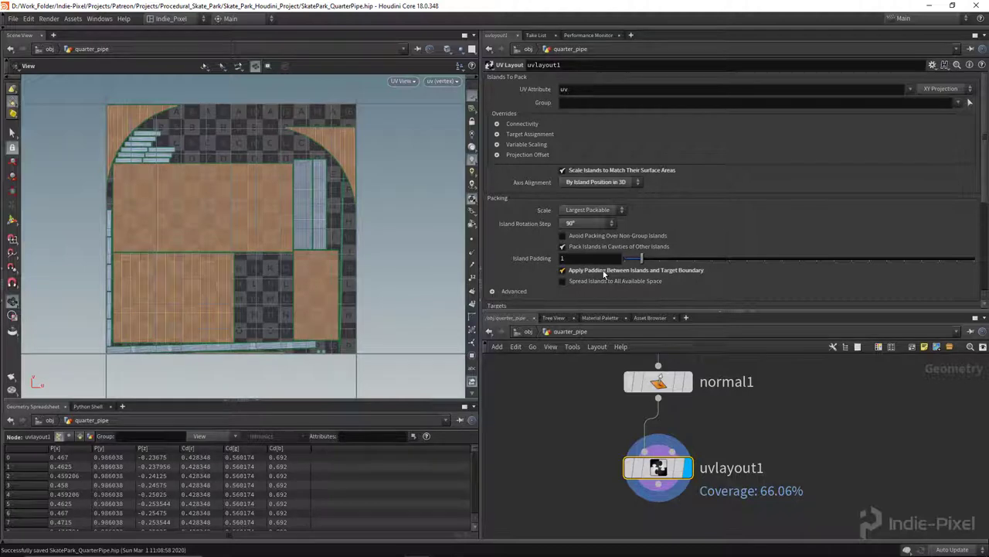
{"action": "left_click", "coordinate": [675, 260]}
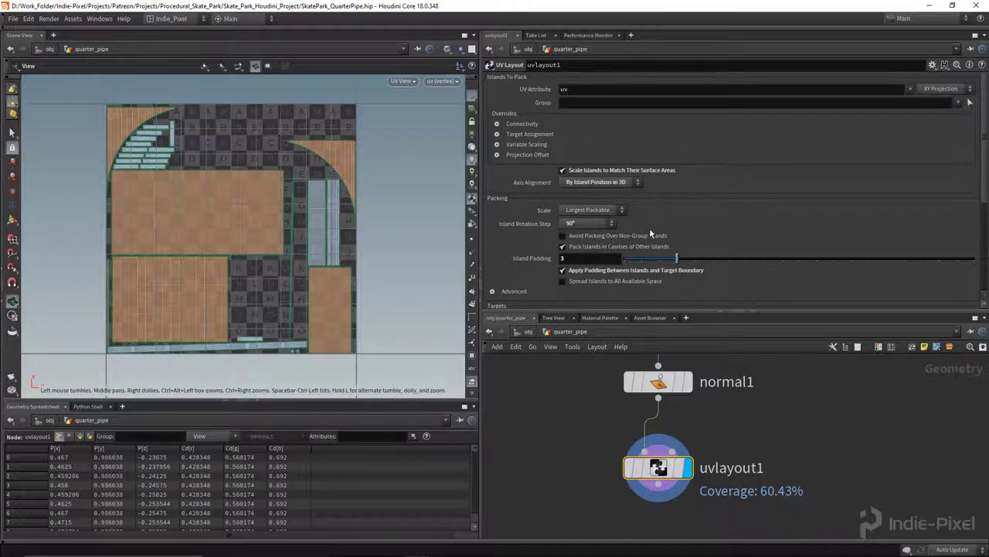
{"action": "left_click", "coordinate": [564, 282]}
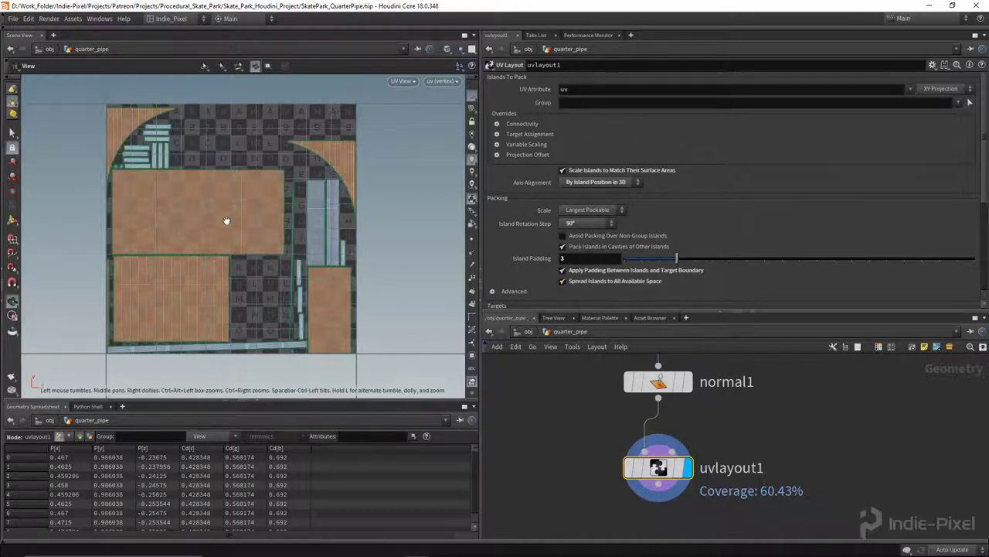
{"action": "scroll", "coordinate": [236, 239], "scroll_direction": "down", "scroll_amount": 2}
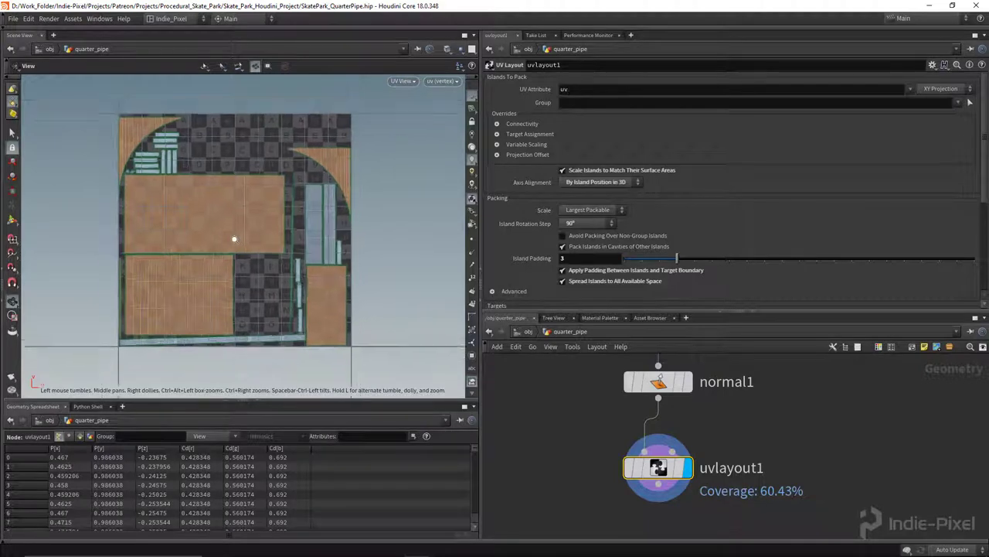
{"action": "scroll", "coordinate": [214, 151], "scroll_direction": "up", "scroll_amount": 2}
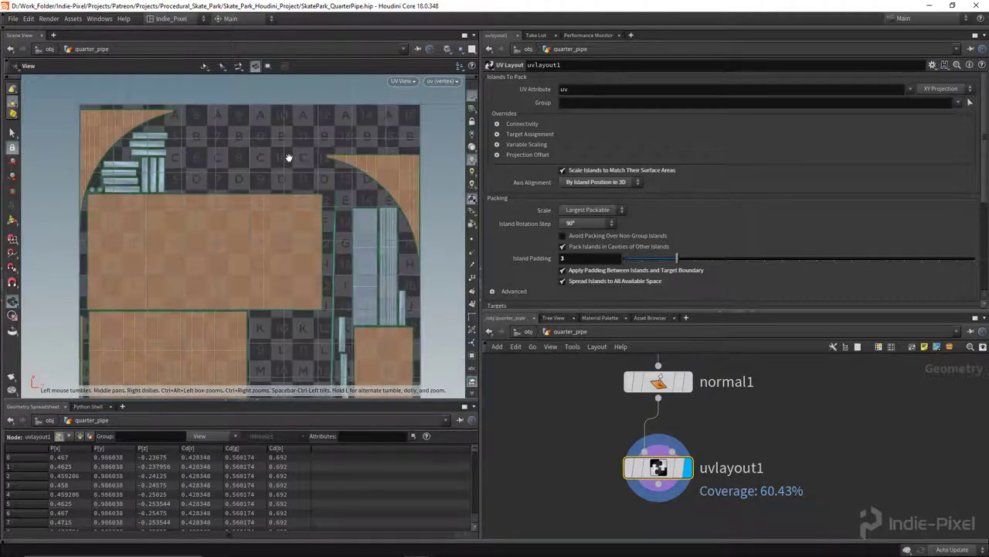
{"action": "scroll", "coordinate": [288, 168], "scroll_direction": "down", "scroll_amount": 2}
{"action": "middle_click_drag", "start_coordinate": [267, 208], "coordinate": [233, 186]}
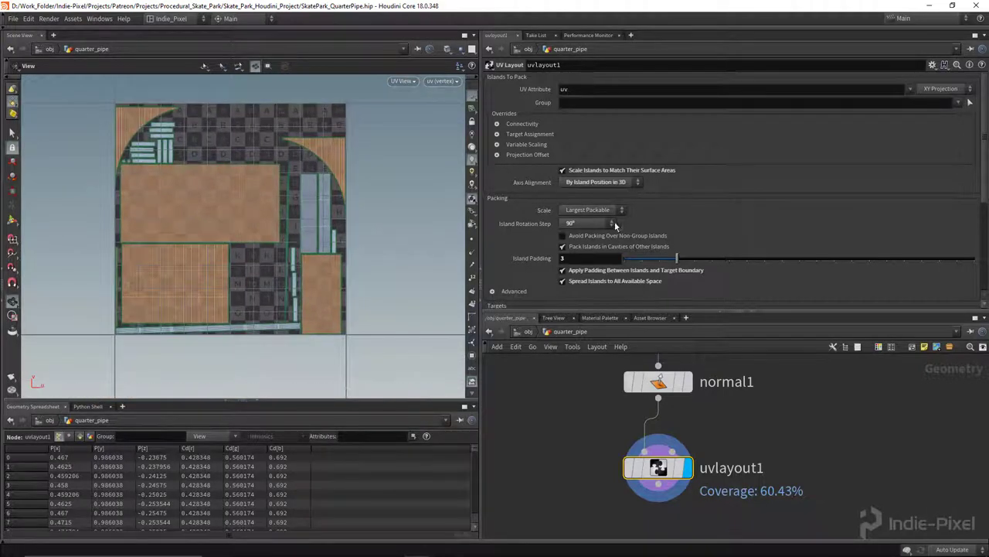
Shrink the parameter area to enlarge the network, return to the perspective view of the ramp and save the scene
{"action": "scroll", "coordinate": [773, 214], "scroll_direction": "down", "scroll_amount": 4}
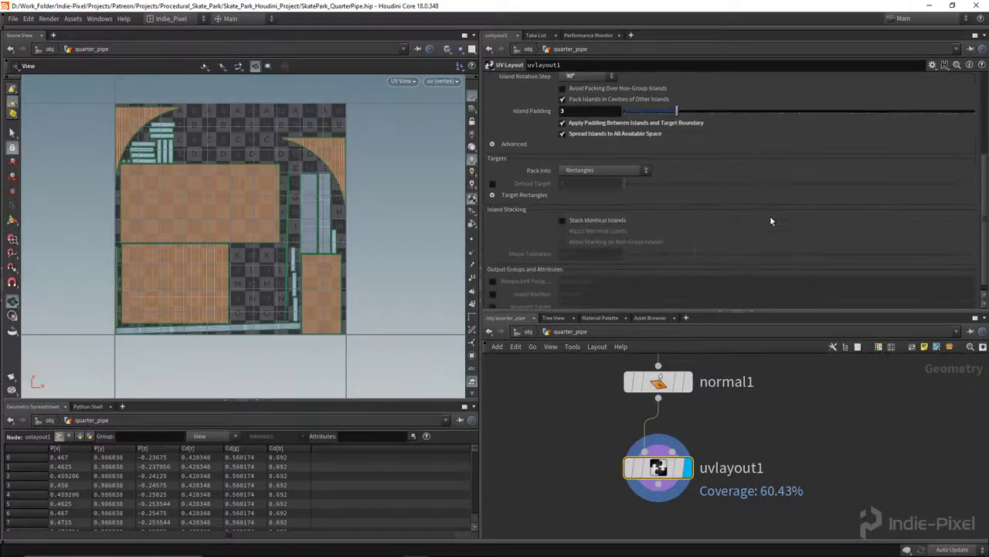
{"action": "scroll", "coordinate": [770, 218], "scroll_direction": "up", "scroll_amount": 1}
{"action": "left_click_drag", "start_coordinate": [773, 317], "coordinate": [773, 216]}
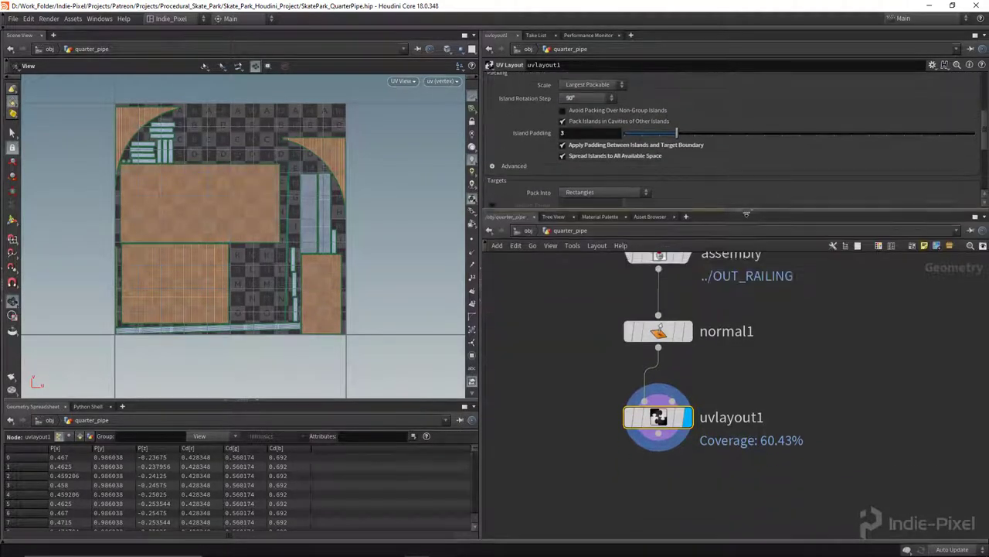
{"action": "key", "text": "space+1"}
{"action": "left_click_drag", "start_coordinate": [221, 276], "coordinate": [232, 283]}
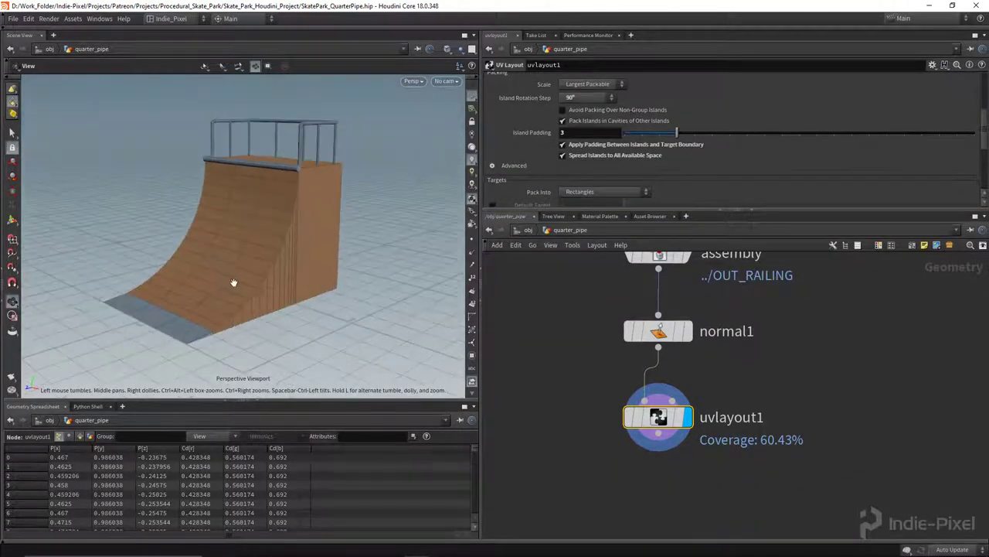
{"action": "key", "text": "ctrl+s"}
Add a Labs UV Visualize node below uvlayout1, connect it to the layout output and display it
{"action": "middle_click_drag", "start_coordinate": [742, 461], "coordinate": [727, 364]}
{"action": "key", "text": "Tab"}
{"action": "type", "text": "uv"}
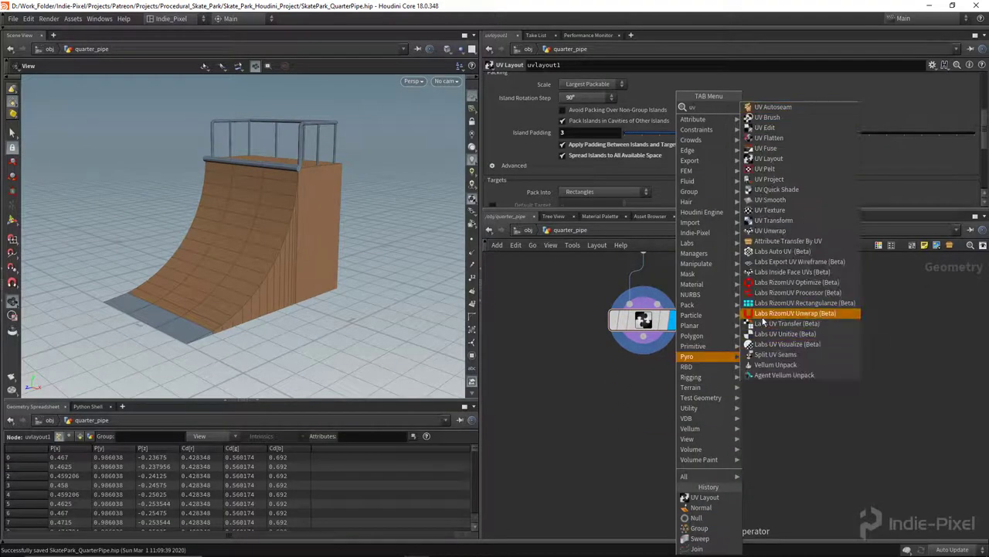
{"action": "left_click", "coordinate": [788, 345]}
{"action": "left_click", "coordinate": [704, 420]}
{"action": "left_click_drag", "start_coordinate": [644, 338], "coordinate": [704, 404]}
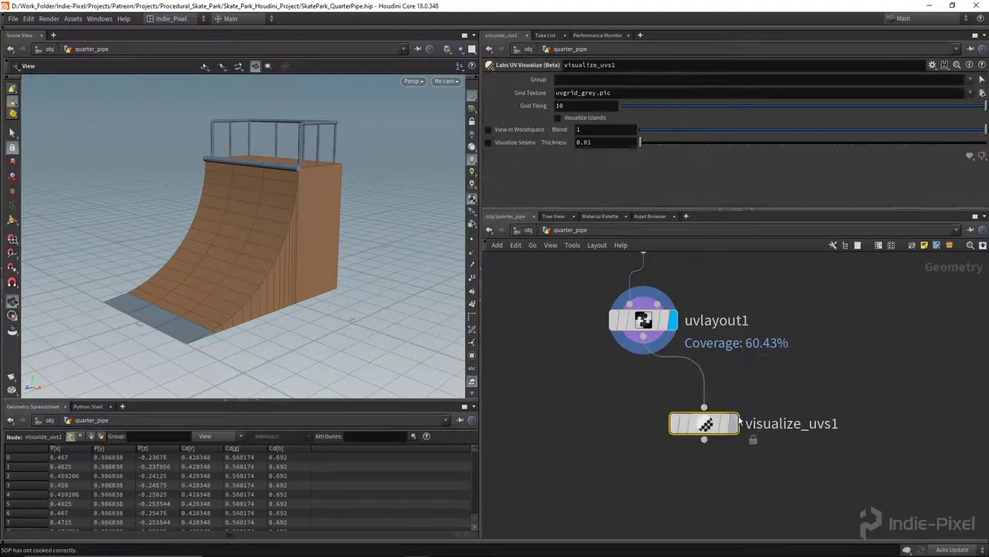
{"action": "left_click", "coordinate": [732, 424]}
Set the UV Visualize node's Grid Tiling to 2 and check the grid on the quarter pipe
{"action": "left_click_drag", "start_coordinate": [252, 255], "coordinate": [266, 249]}
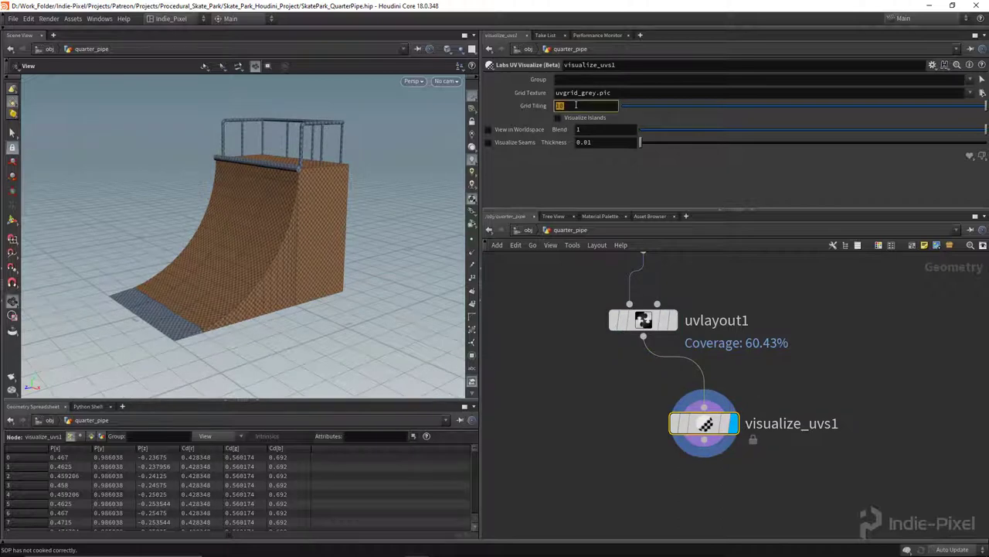
{"action": "key", "text": "Return"}
{"action": "left_click_drag", "start_coordinate": [301, 220], "coordinate": [263, 287]}
{"action": "middle_click_drag", "start_coordinate": [263, 287], "coordinate": [272, 279]}
Examine the packed island layout in the UV view, then the textured quarter pipe in the perspective view
{"action": "key", "text": "space+5"}
{"action": "right_click_drag", "start_coordinate": [296, 243], "coordinate": [214, 241]}
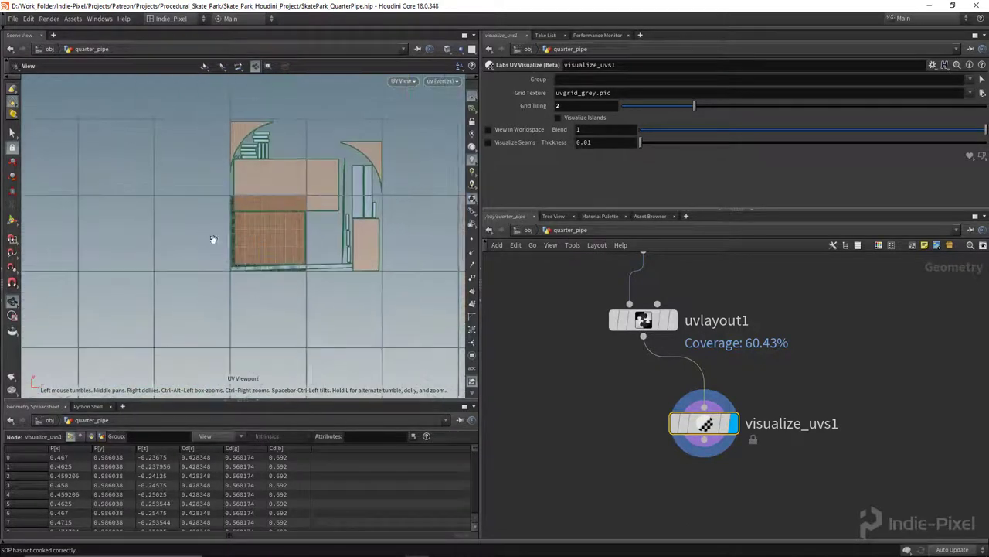
{"action": "middle_click_drag", "start_coordinate": [366, 169], "coordinate": [293, 213]}
{"action": "scroll", "coordinate": [278, 201], "scroll_direction": "up", "scroll_amount": 3}
{"action": "scroll", "coordinate": [246, 172], "scroll_direction": "up", "scroll_amount": 5}
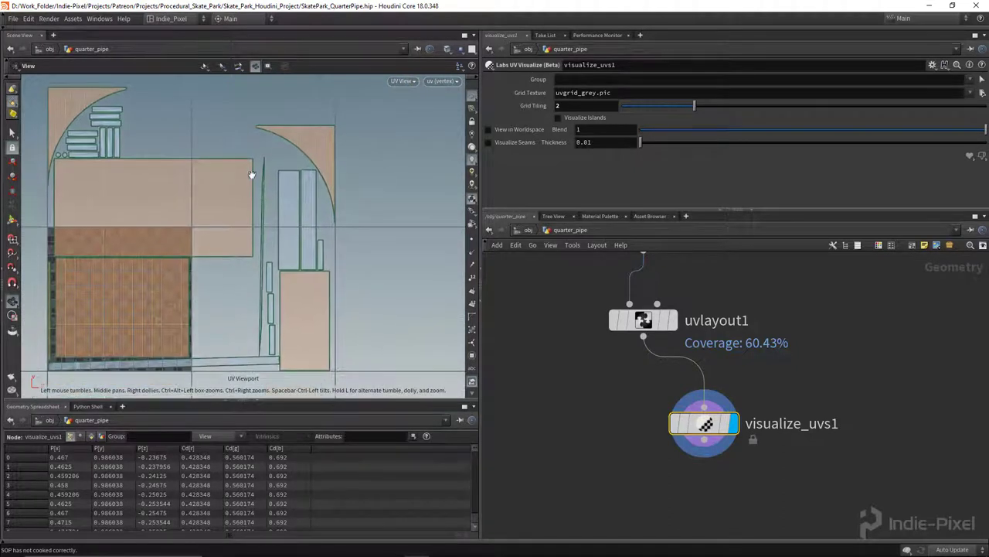
{"action": "scroll", "coordinate": [278, 240], "scroll_direction": "down", "scroll_amount": 6}
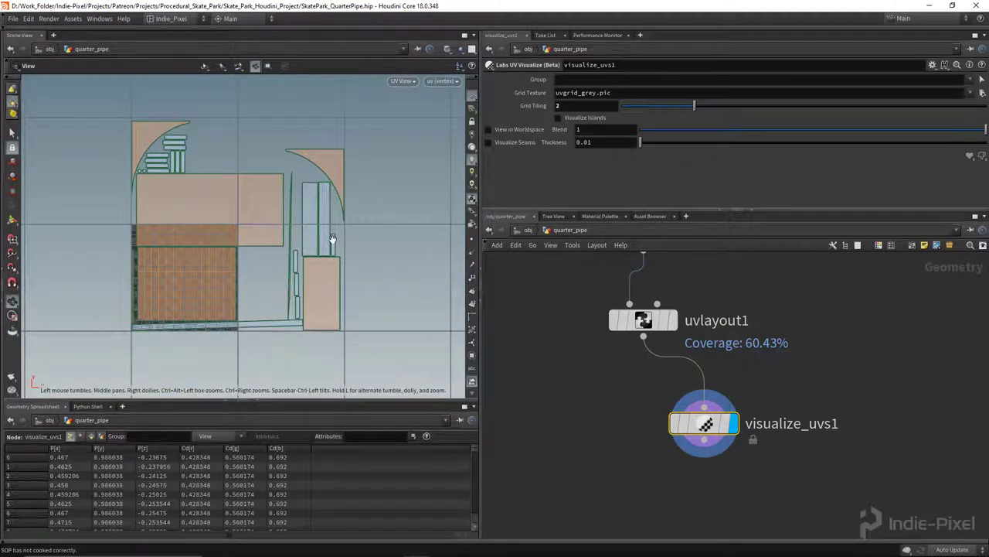
{"action": "scroll", "coordinate": [272, 265], "scroll_direction": "up", "scroll_amount": 1}
{"action": "middle_click_drag", "start_coordinate": [272, 265], "coordinate": [254, 275]}
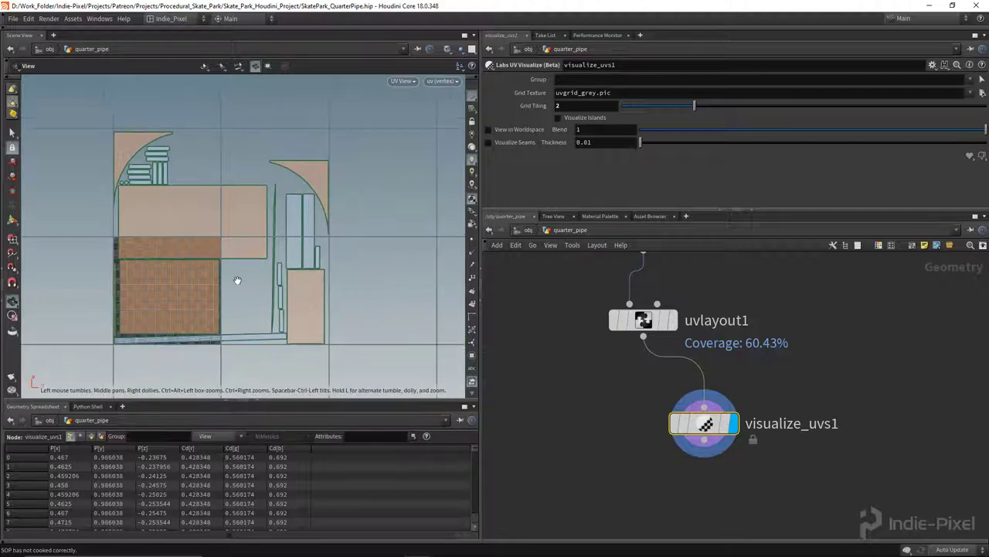
{"action": "key", "text": "space+1"}
{"action": "left_click_drag", "start_coordinate": [225, 273], "coordinate": [201, 273]}
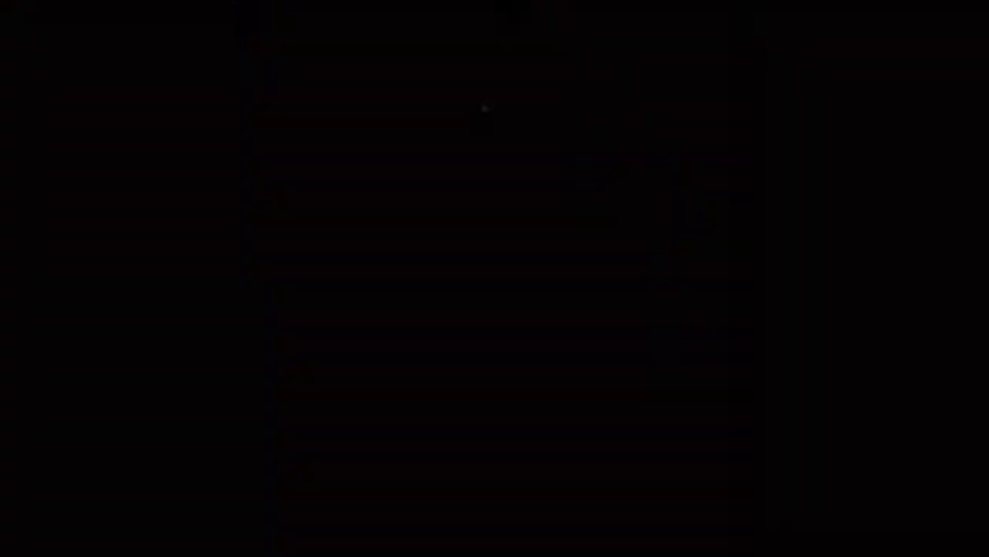